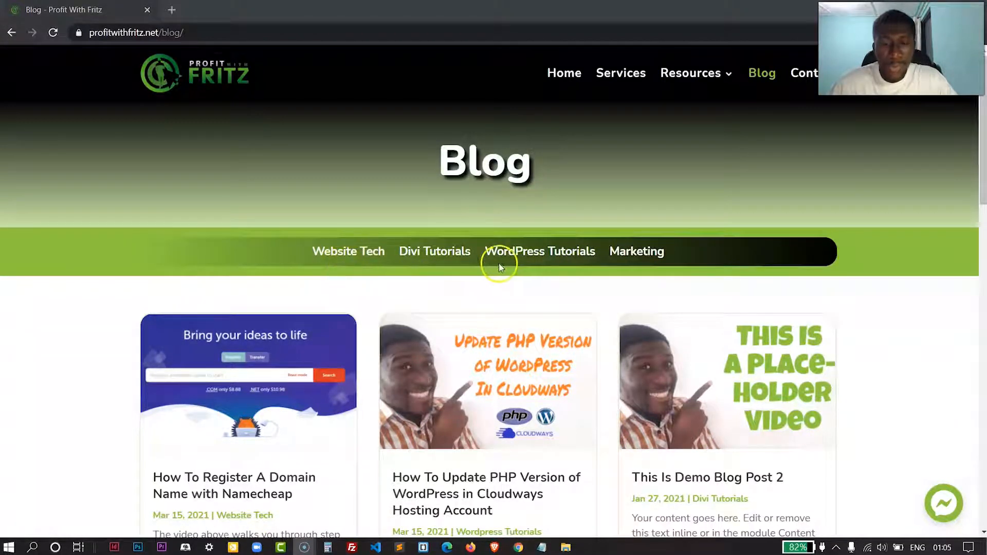
- Look through the blog's post listing and its Website Tech, Divi Tutorials and WordPress Tutorials category pages
{"action": "scroll", "coordinate": [100, 302], "scroll_direction": "down", "scroll_amount": 6}
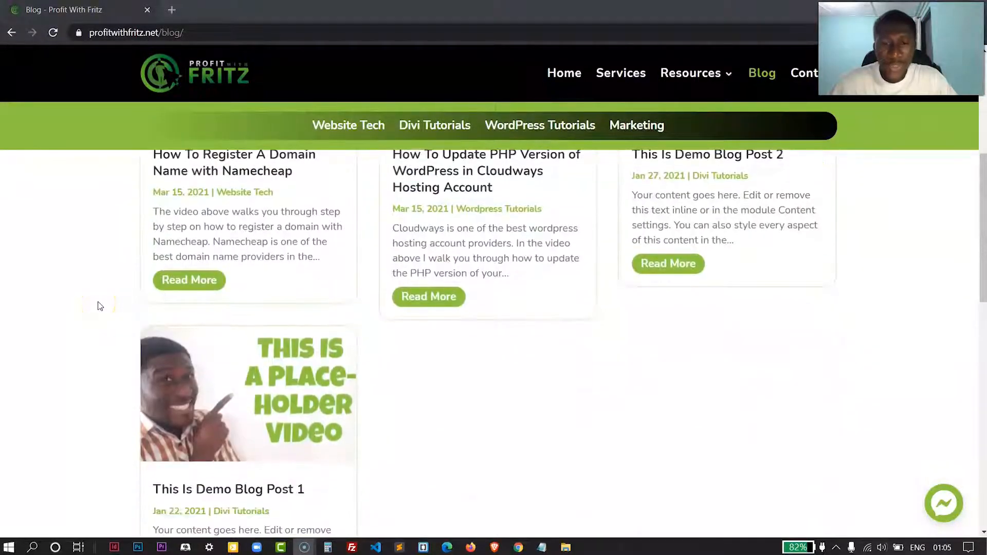
{"action": "scroll", "coordinate": [98, 304], "scroll_direction": "down", "scroll_amount": 4}
{"action": "scroll", "coordinate": [98, 306], "scroll_direction": "up", "scroll_amount": 6}
{"action": "scroll", "coordinate": [100, 307], "scroll_direction": "up", "scroll_amount": 4}
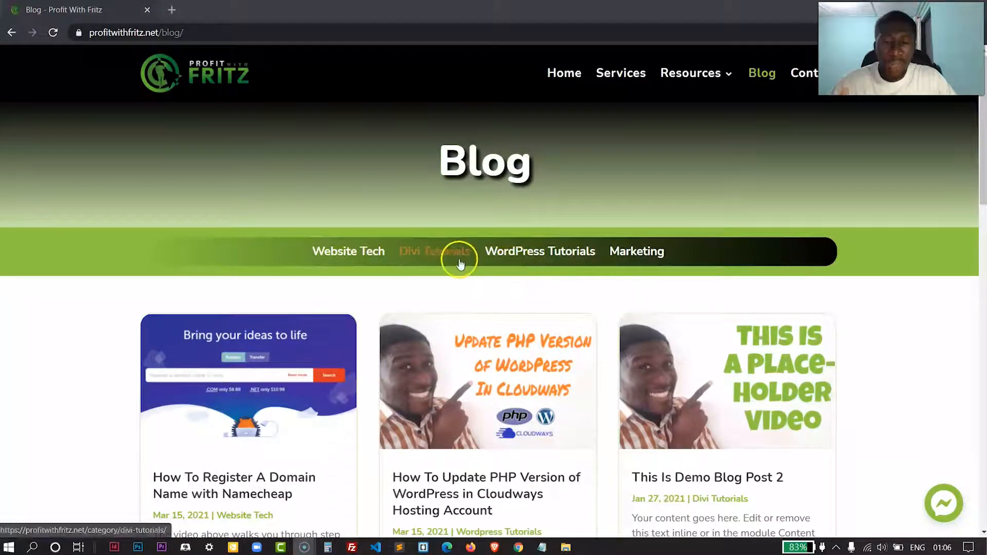
{"action": "left_click", "coordinate": [355, 255]}
{"action": "left_click", "coordinate": [355, 265]}
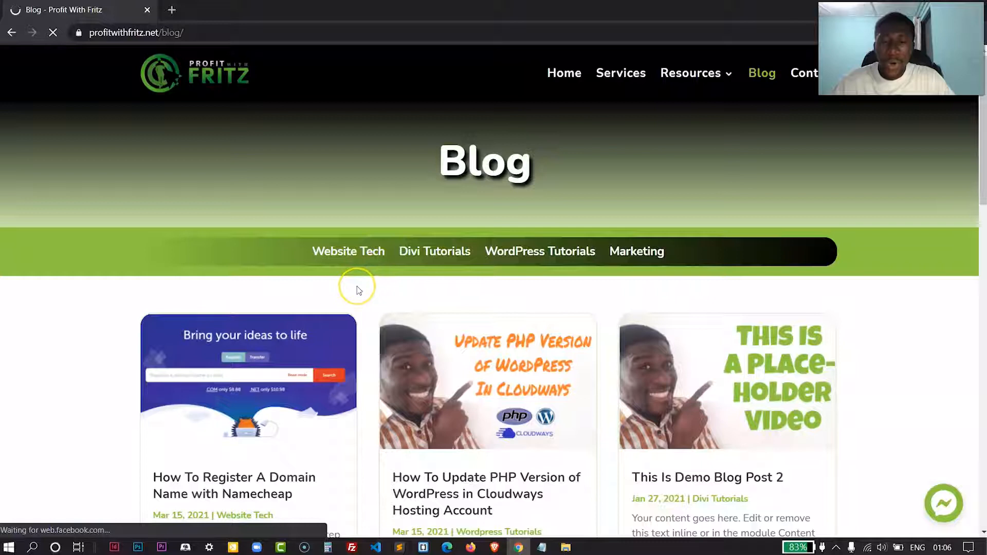
{"action": "scroll", "coordinate": [362, 294], "scroll_direction": "down", "scroll_amount": 3}
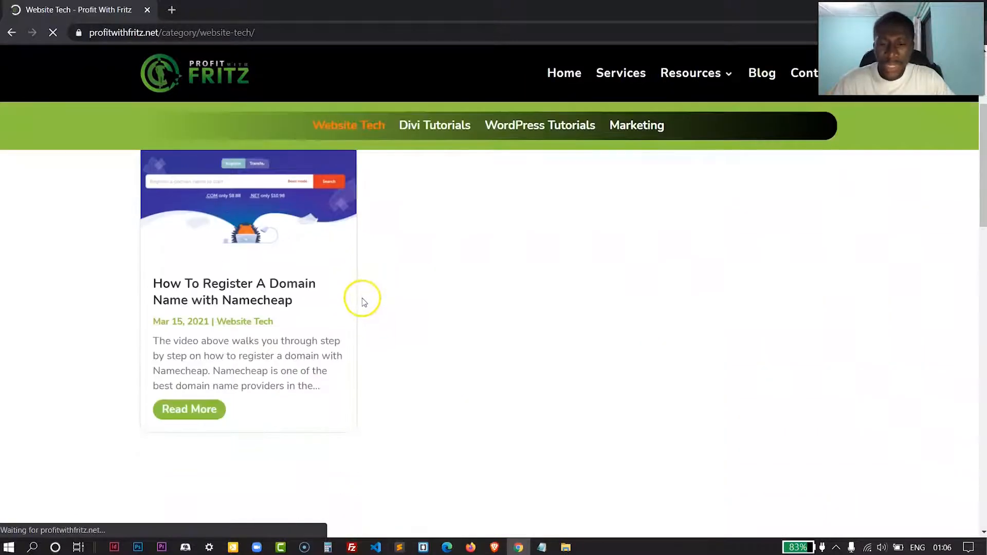
{"action": "scroll", "coordinate": [359, 297], "scroll_direction": "up", "scroll_amount": 3}
{"action": "left_click", "coordinate": [430, 256]}
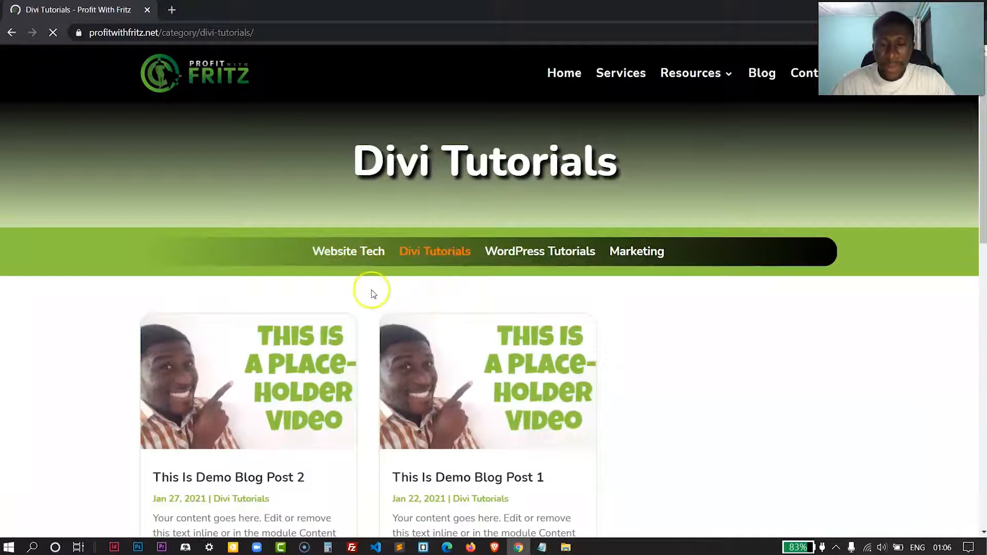
{"action": "scroll", "coordinate": [375, 291], "scroll_direction": "down", "scroll_amount": 3}
{"action": "scroll", "coordinate": [372, 294], "scroll_direction": "up", "scroll_amount": 3}
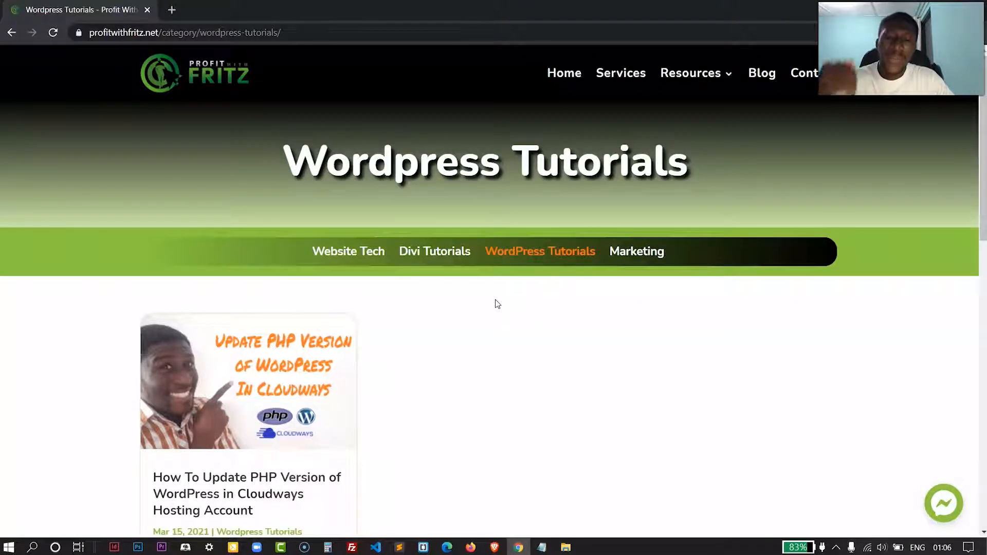
{"action": "scroll", "coordinate": [496, 317], "scroll_direction": "down", "scroll_amount": 1}
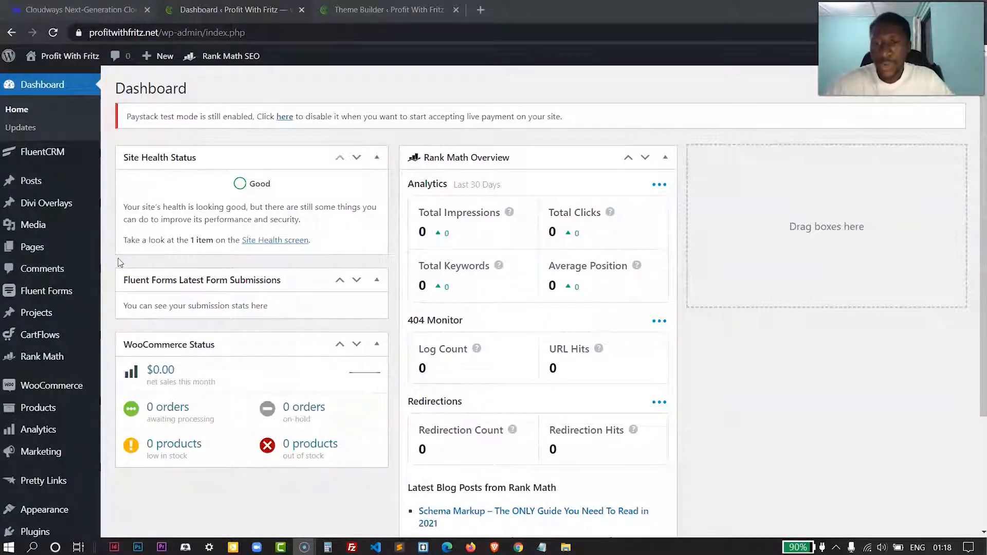
- Open the list of all posts in the WordPress dashboard and review the categories assigned to them
{"action": "mouse_move", "coordinate": [36, 181]}
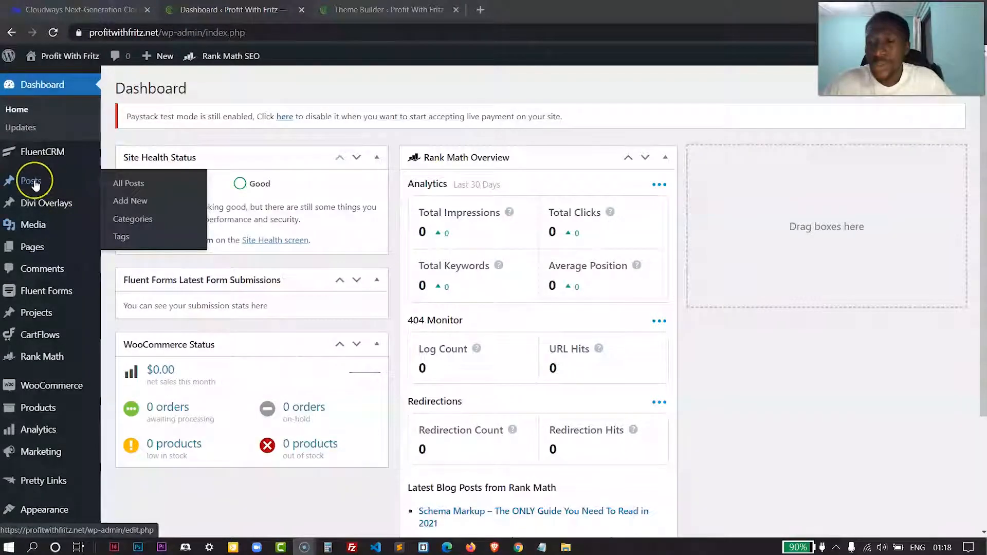
{"action": "left_click", "coordinate": [36, 181]}
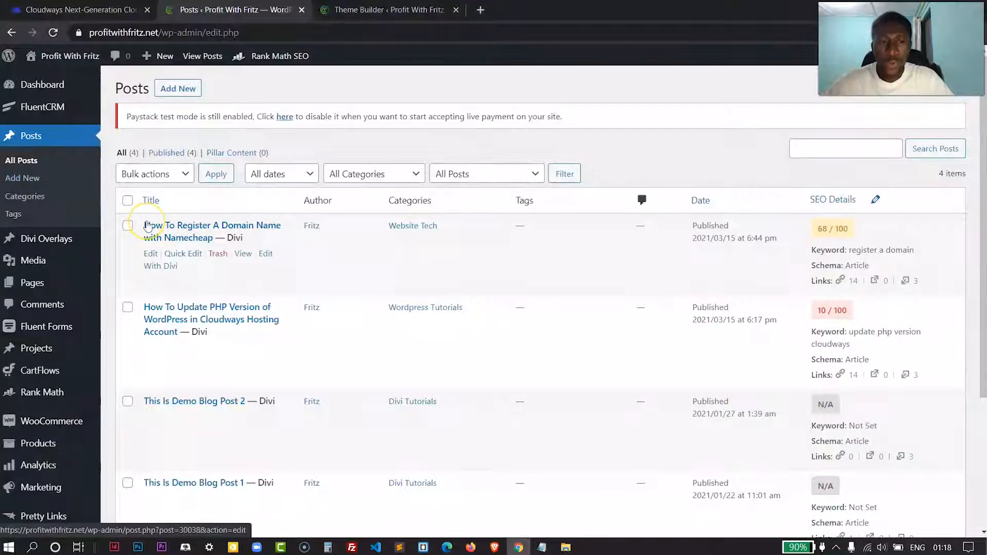
{"action": "scroll", "coordinate": [206, 239], "scroll_direction": "down", "scroll_amount": 2}
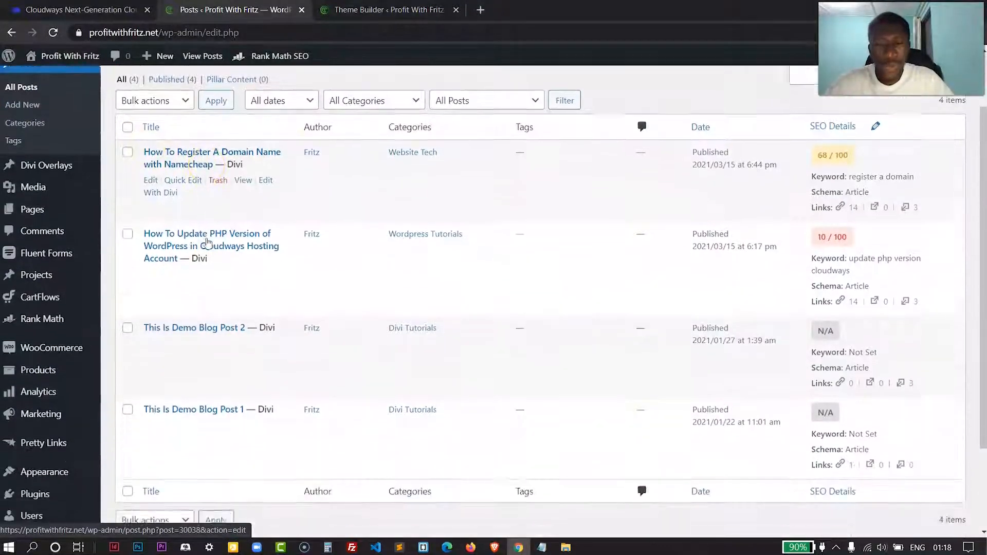
{"action": "scroll", "coordinate": [207, 242], "scroll_direction": "down", "scroll_amount": 3}
{"action": "left_click", "coordinate": [208, 218]}
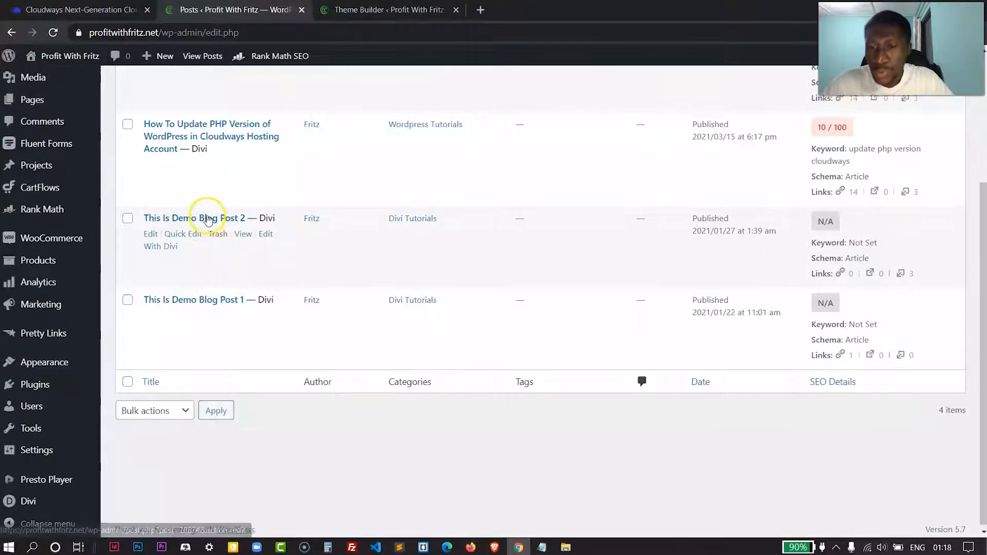
{"action": "scroll", "coordinate": [209, 219], "scroll_direction": "up", "scroll_amount": 3}
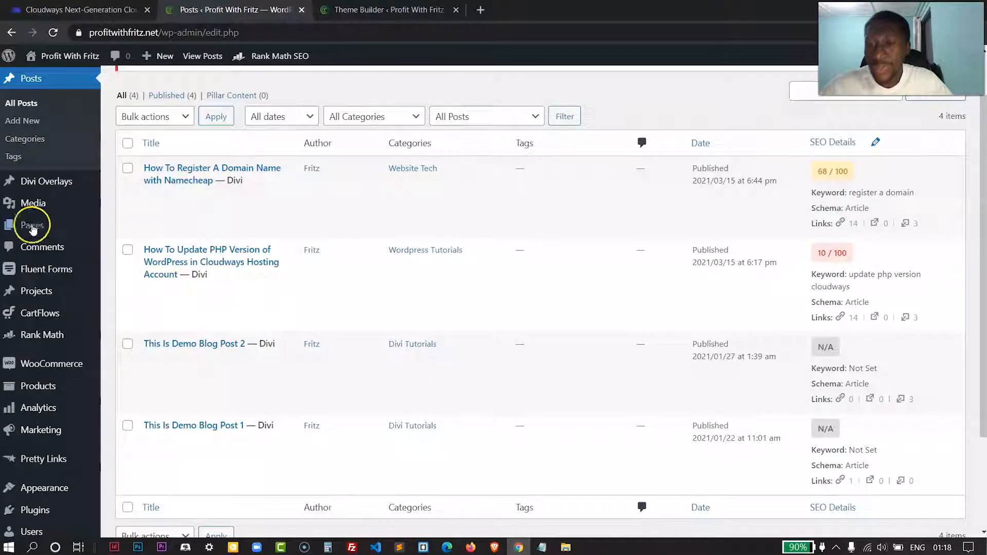
{"action": "scroll", "coordinate": [62, 142], "scroll_direction": "up", "scroll_amount": 1}
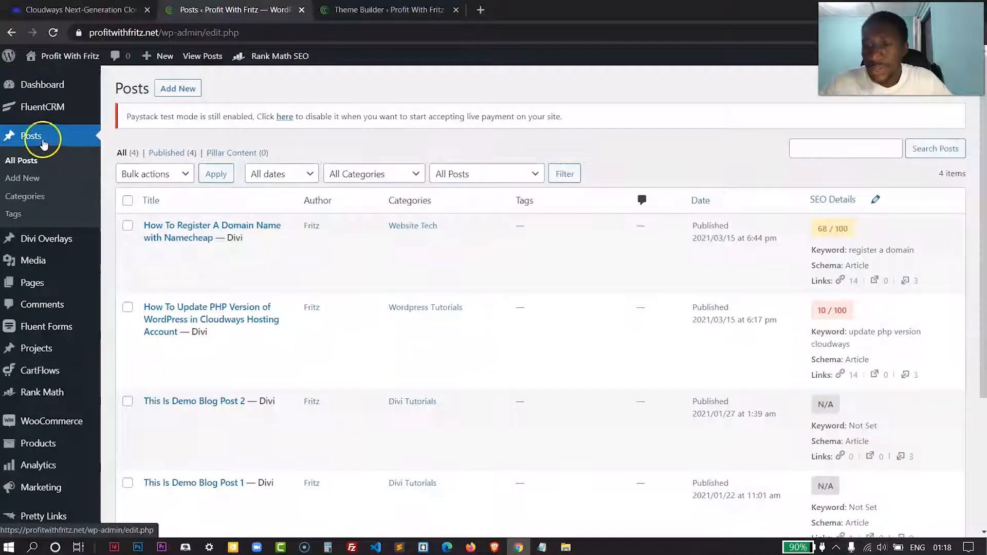
- Add a post category named Tutorials without a slug or parent, and permanently delete it again
{"action": "left_click", "coordinate": [24, 198]}
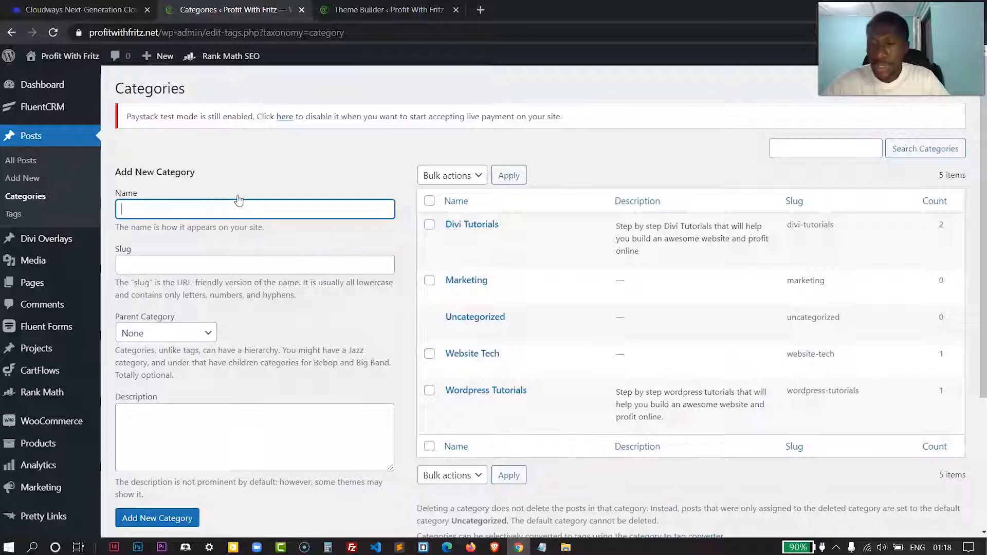
{"action": "type", "text": "Tuo"}
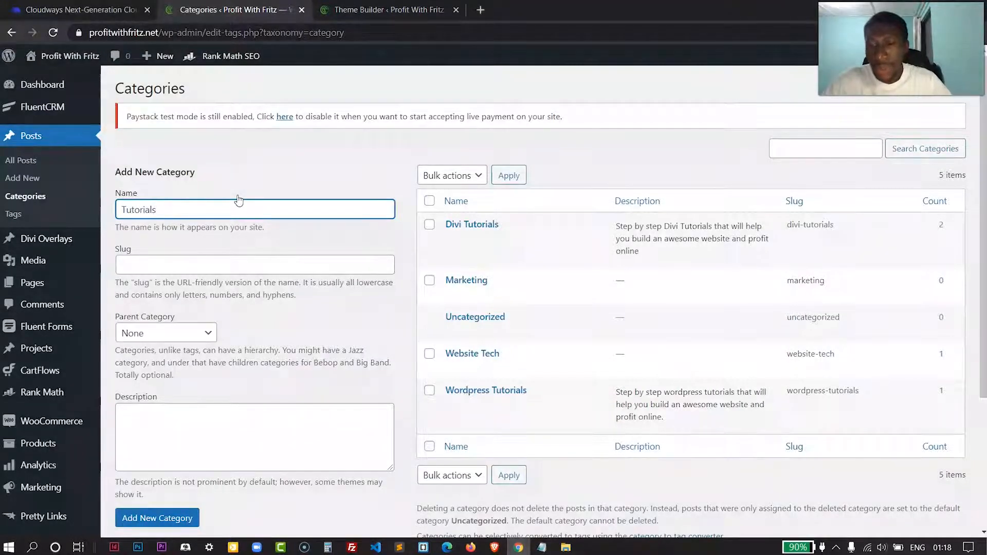
{"action": "left_click", "coordinate": [221, 261]}
{"action": "left_click", "coordinate": [242, 240]}
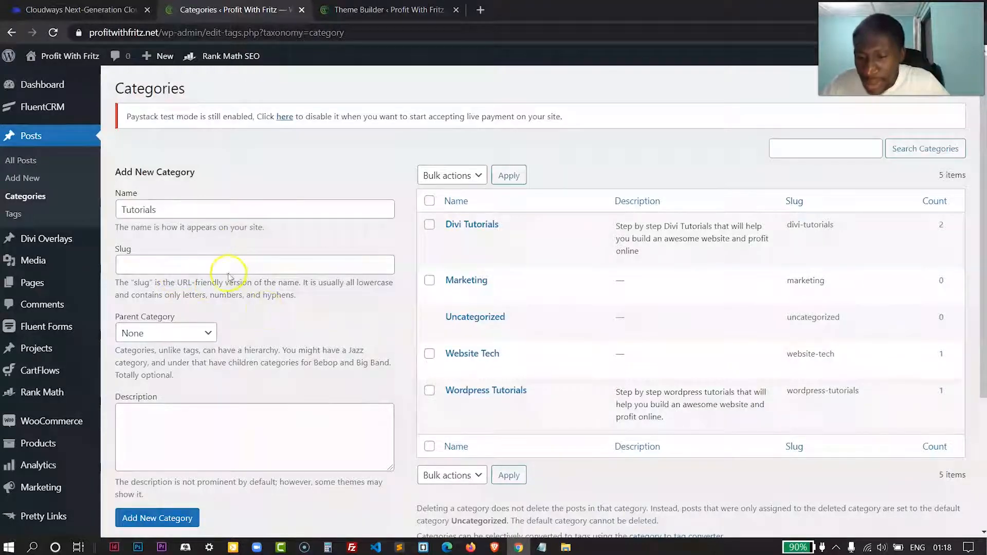
{"action": "scroll", "coordinate": [229, 270], "scroll_direction": "down", "scroll_amount": 1}
{"action": "left_click", "coordinate": [155, 452]}
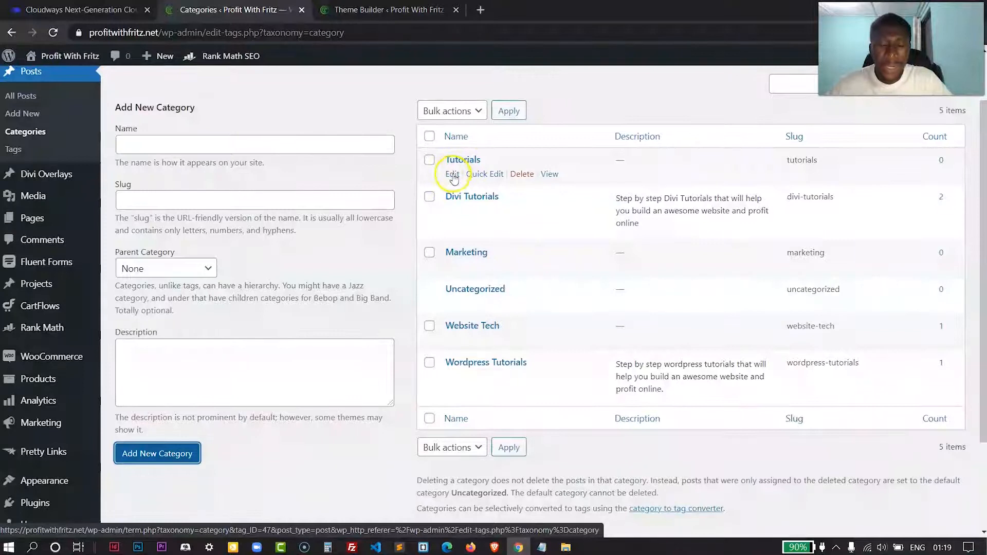
{"action": "left_click", "coordinate": [522, 174]}
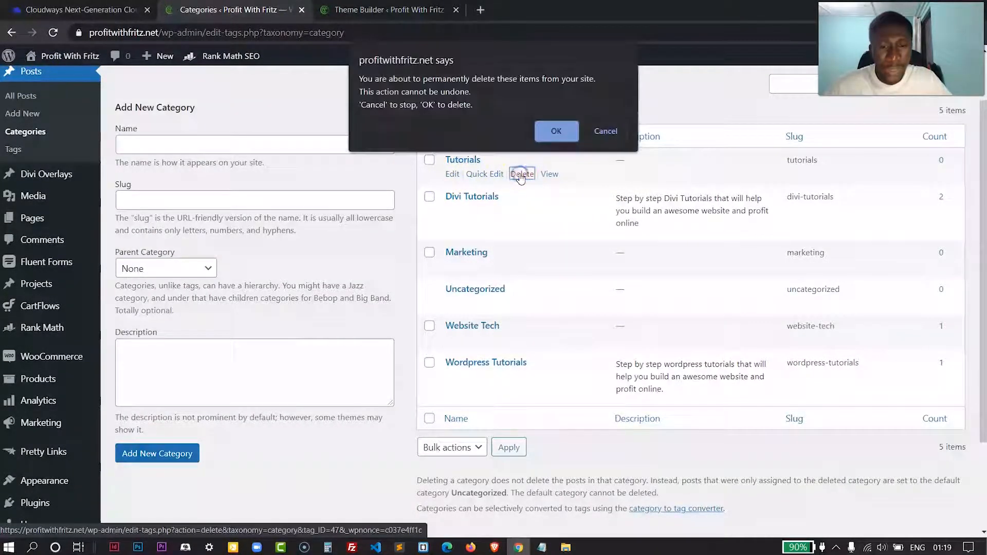
{"action": "left_click", "coordinate": [548, 132]}
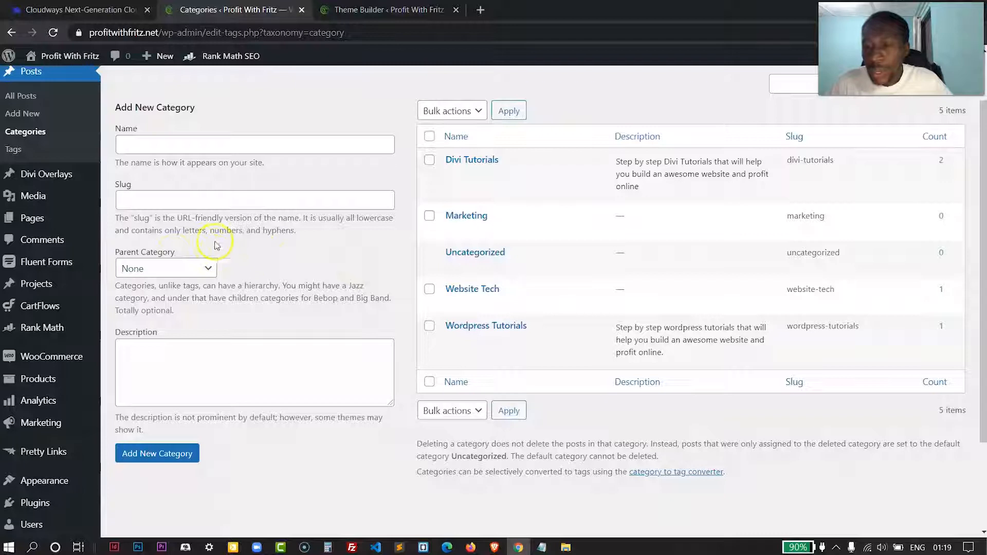
- Open the site's menu editor from the appearance settings and dismiss the SEO notice about the trashed term
{"action": "scroll", "coordinate": [42, 167], "scroll_direction": "down", "scroll_amount": 3}
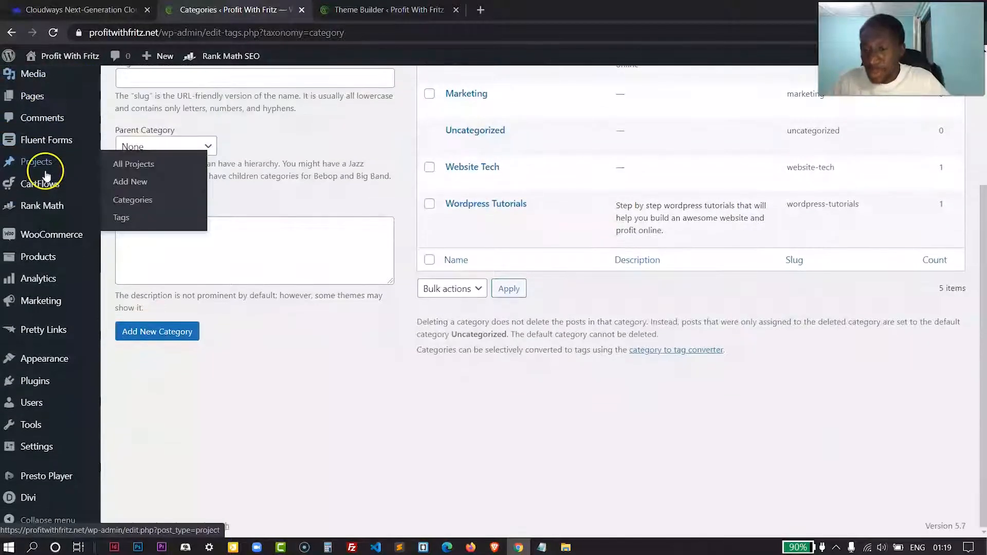
{"action": "mouse_move", "coordinate": [53, 360]}
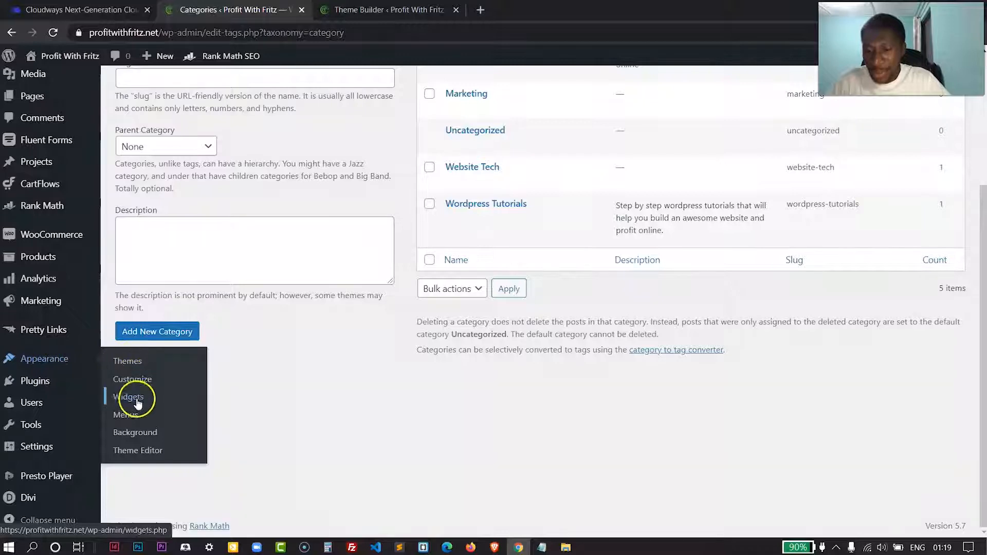
{"action": "left_click", "coordinate": [131, 418]}
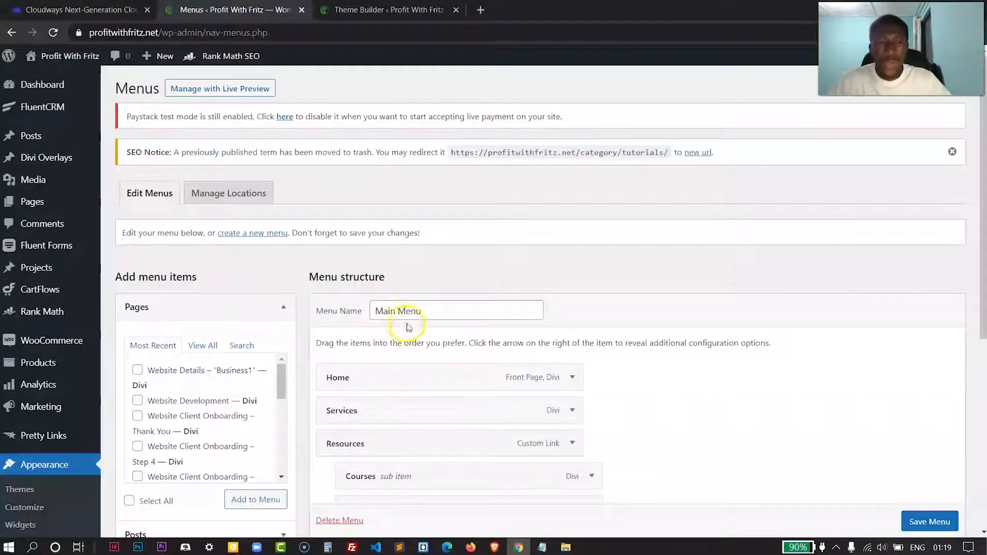
{"action": "left_click", "coordinate": [952, 152]}
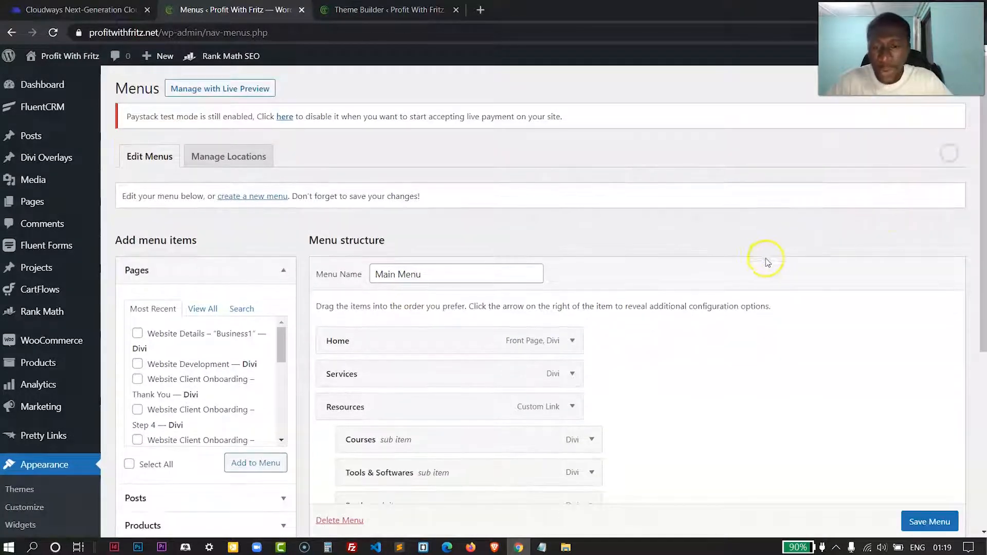
- Review the structure of the Main Menu, including its items and the sub-items under Resources
{"action": "scroll", "coordinate": [761, 258], "scroll_direction": "down", "scroll_amount": 6}
{"action": "scroll", "coordinate": [762, 258], "scroll_direction": "up", "scroll_amount": 4}
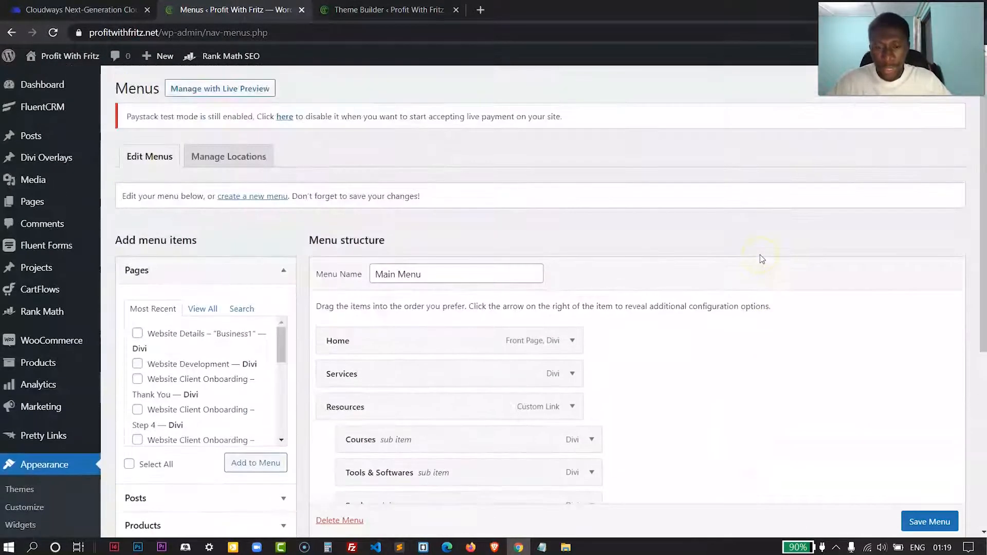
{"action": "scroll", "coordinate": [762, 258], "scroll_direction": "down", "scroll_amount": 3}
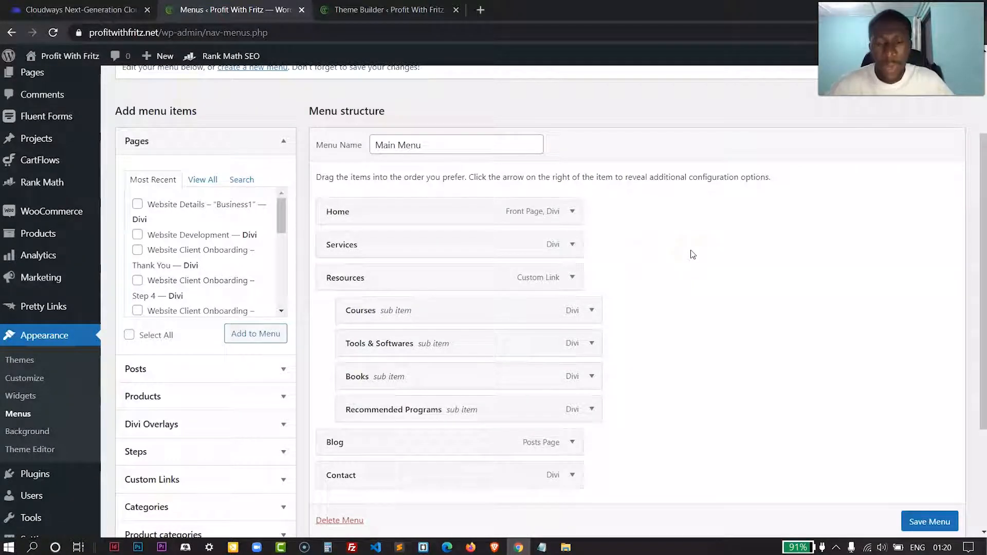
{"action": "scroll", "coordinate": [693, 254], "scroll_direction": "up", "scroll_amount": 3}
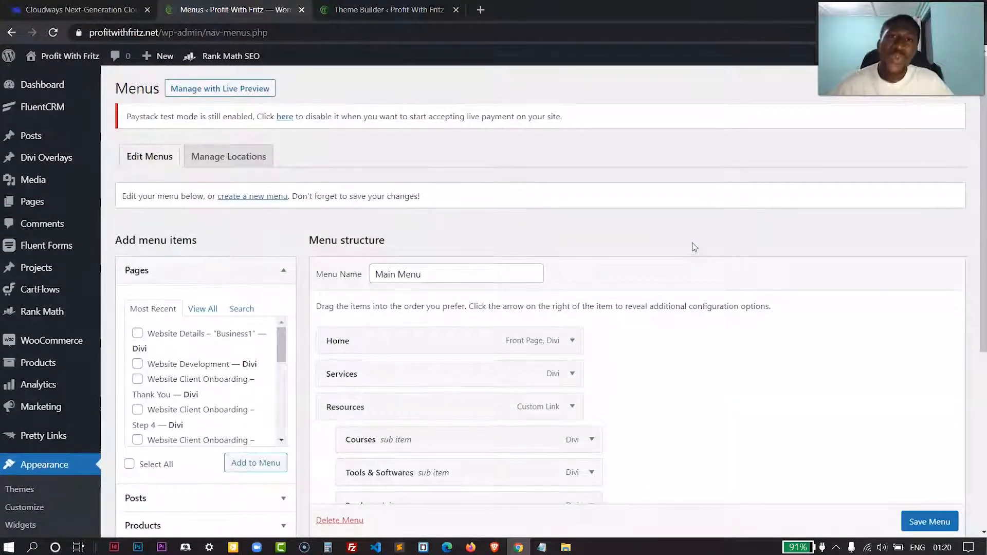
{"action": "scroll", "coordinate": [696, 253], "scroll_direction": "down", "scroll_amount": 1}
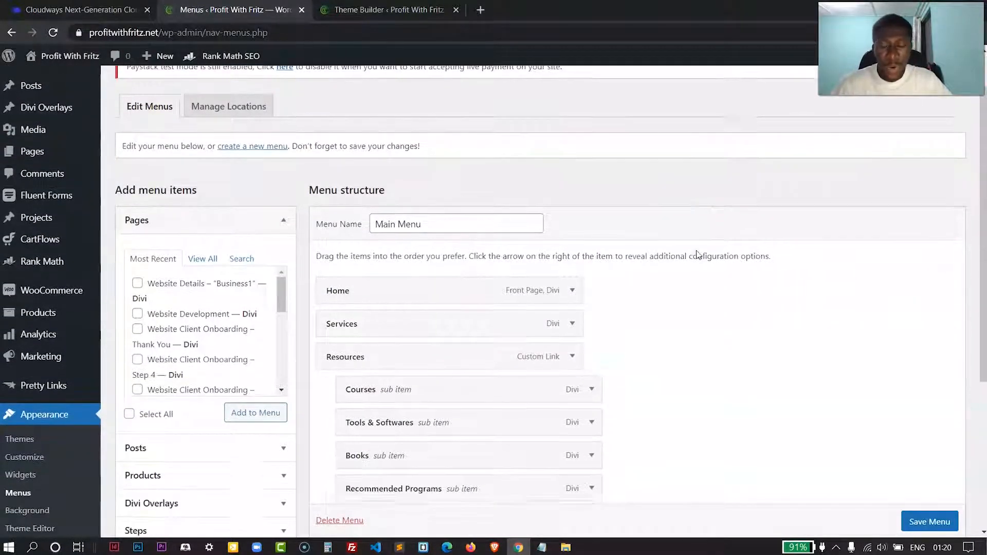
{"action": "left_click", "coordinate": [697, 258]}
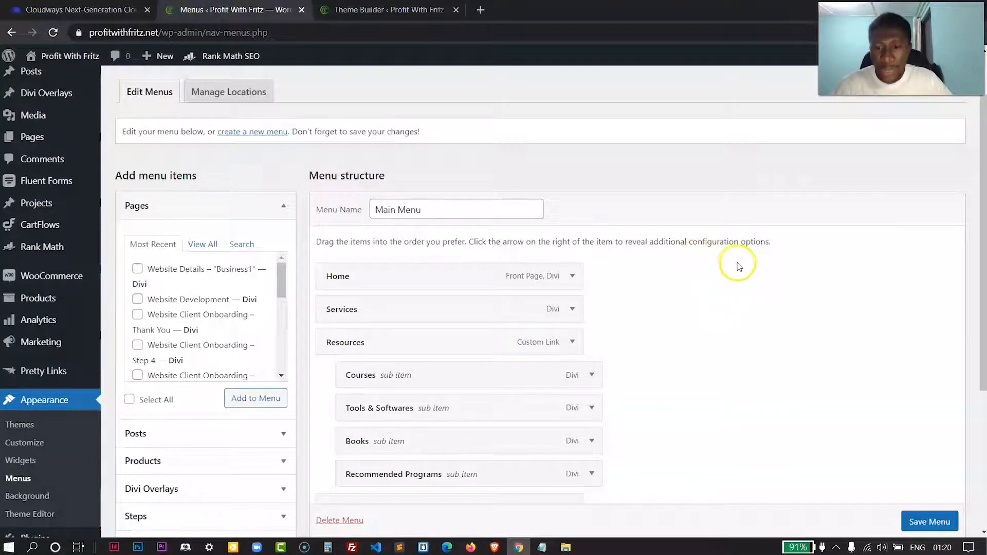
{"action": "scroll", "coordinate": [633, 241], "scroll_direction": "up", "scroll_amount": 1}
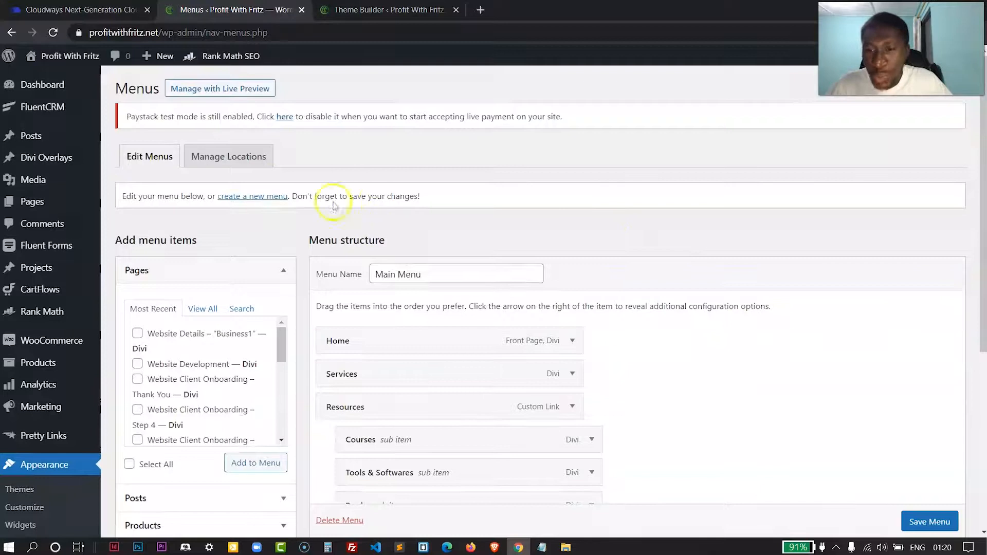
- Create a new menu named Blog Category Menu without assigning it a display location
{"action": "left_click", "coordinate": [248, 199]}
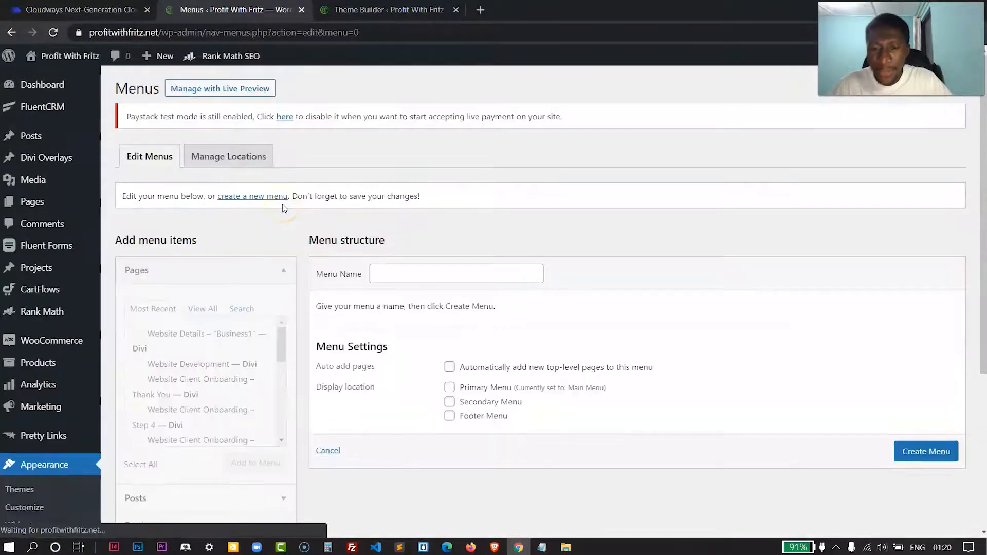
{"action": "left_click", "coordinate": [435, 278]}
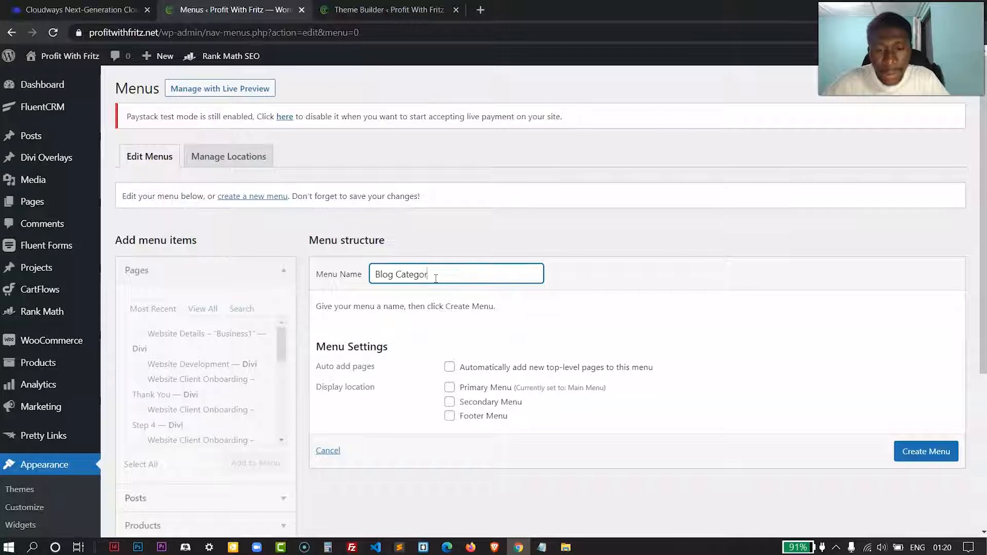
{"action": "type", "text": "Menu"}
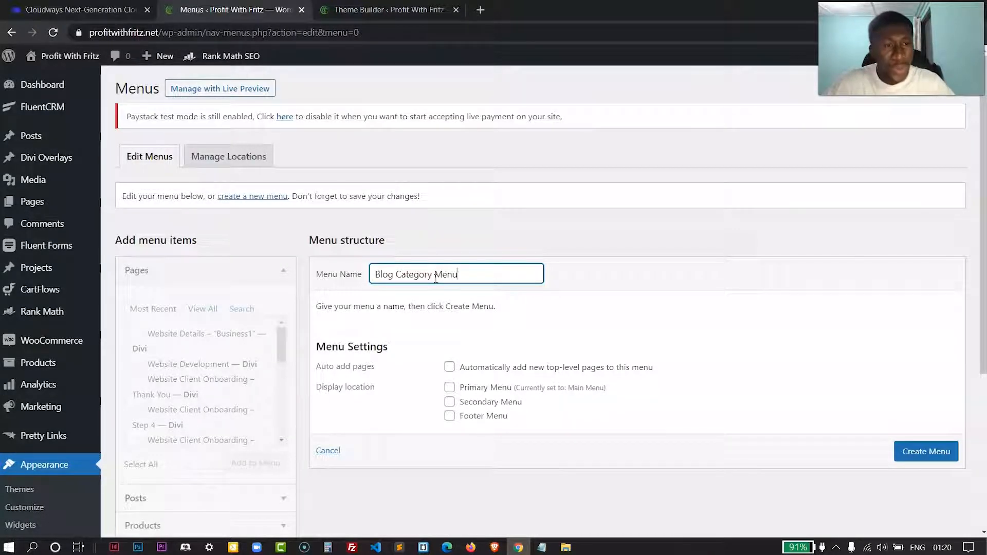
{"action": "left_click", "coordinate": [495, 273]}
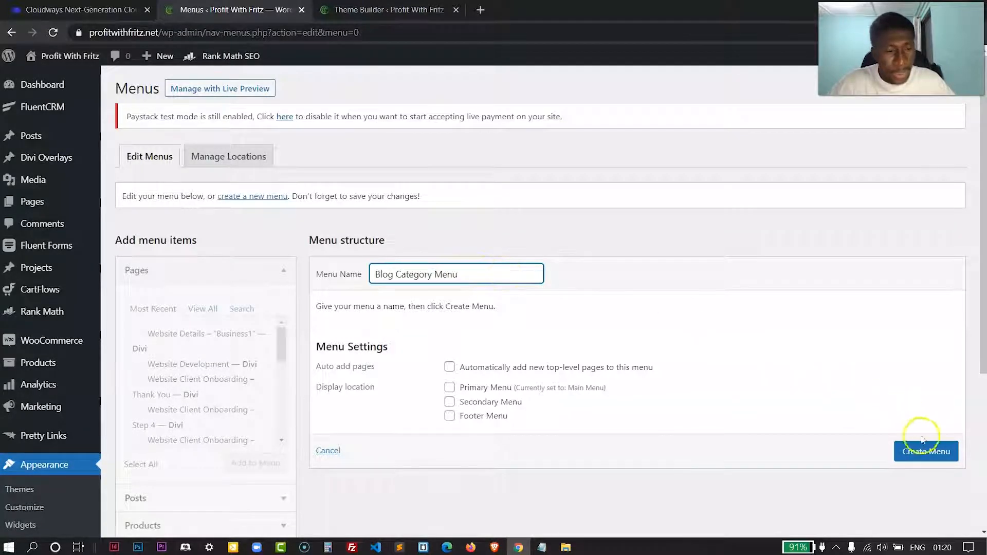
{"action": "left_click", "coordinate": [925, 452]}
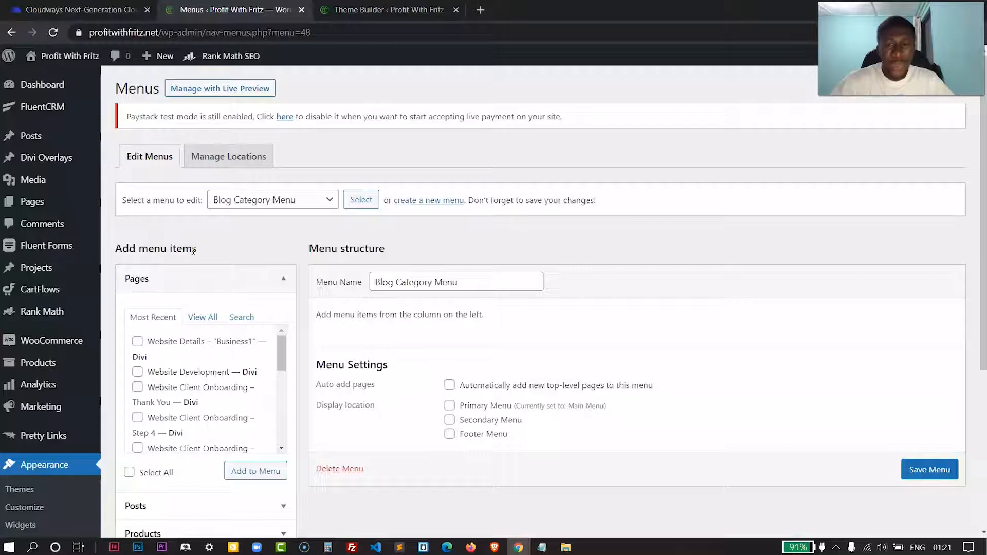
- Add the Divi Tutorials, Marketing, Website Tech and Wordpress Tutorials categories to the Blog Category Menu, leaving out Uncategorized
{"action": "left_click", "coordinate": [273, 248]}
{"action": "scroll", "coordinate": [288, 240], "scroll_direction": "down", "scroll_amount": 5}
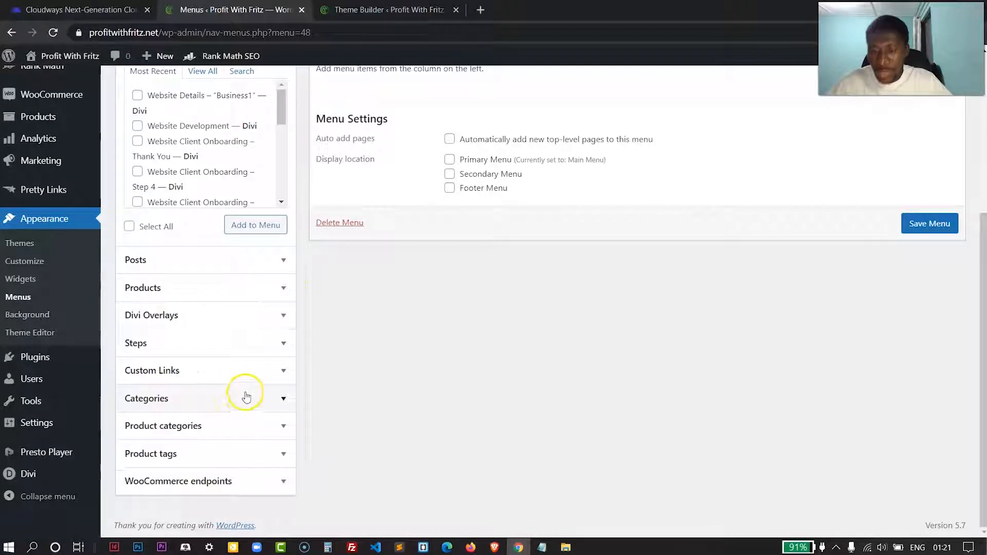
{"action": "left_click", "coordinate": [284, 400]}
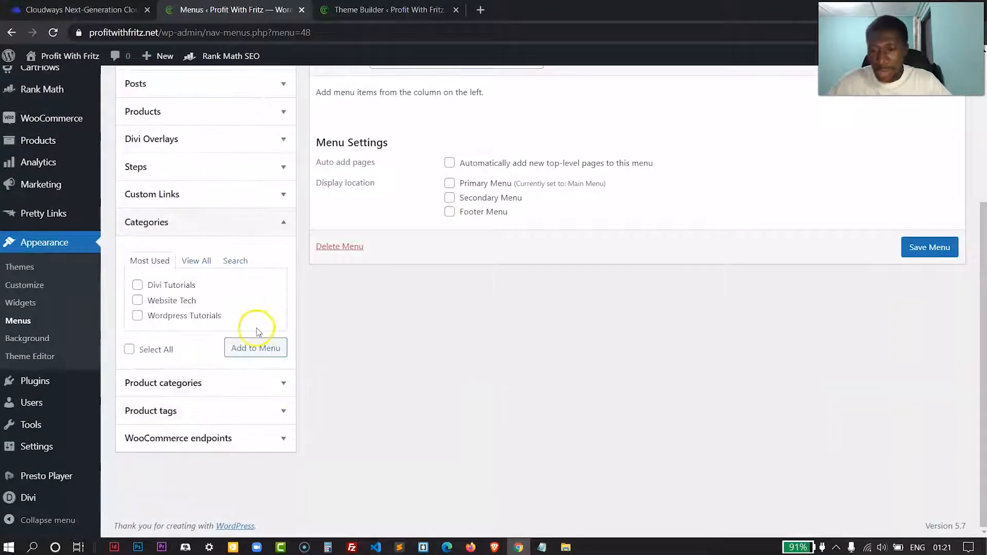
{"action": "left_click", "coordinate": [198, 262]}
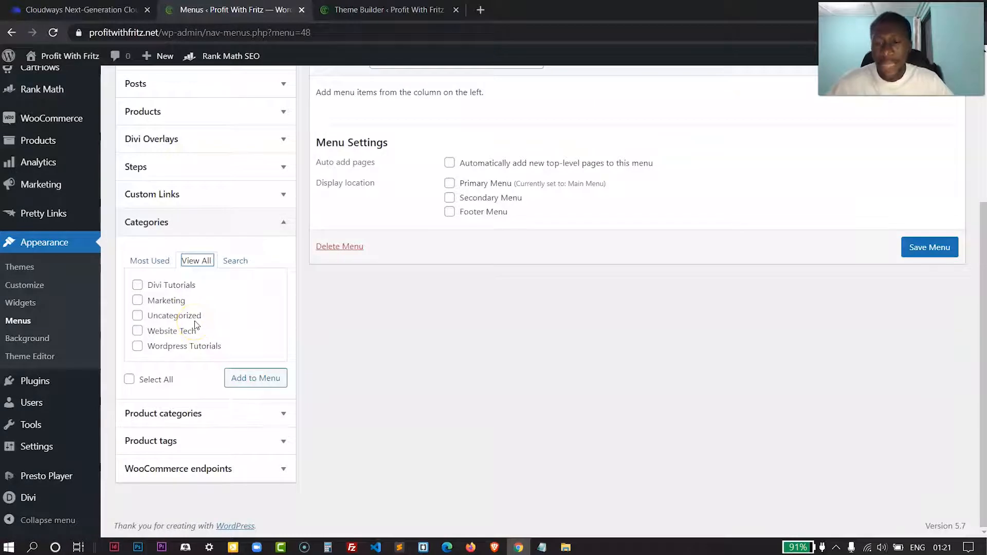
{"action": "left_click", "coordinate": [178, 339]}
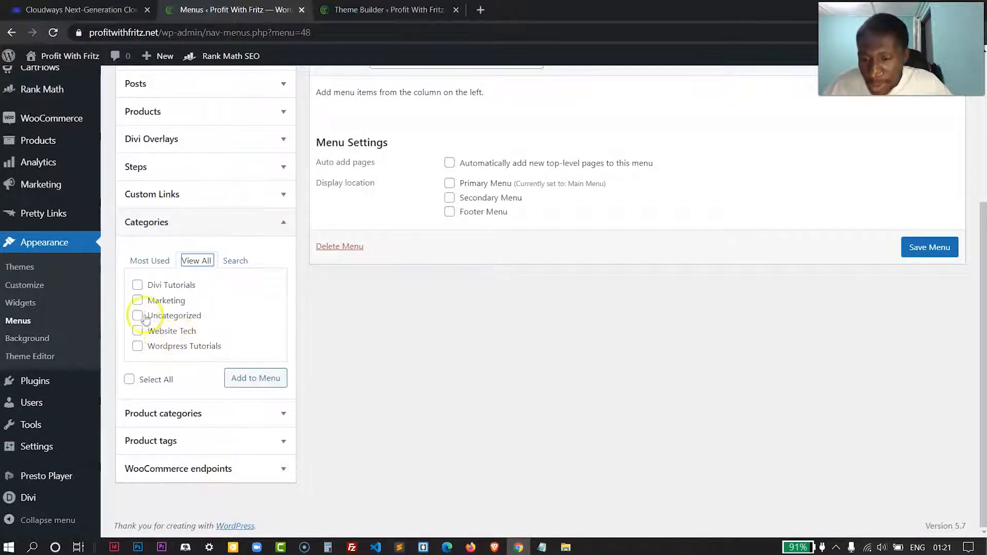
{"action": "left_click", "coordinate": [137, 286]}
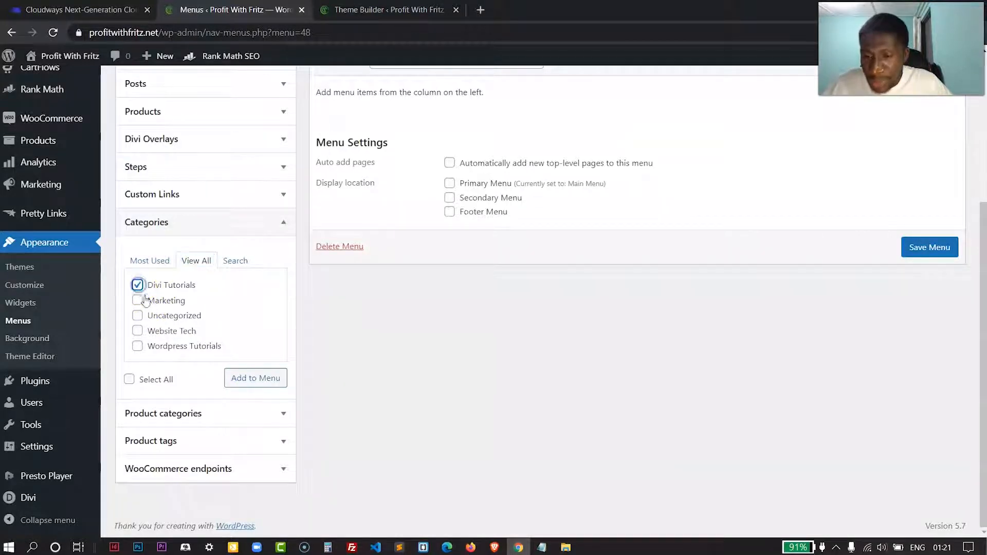
{"action": "left_click", "coordinate": [137, 300]}
{"action": "left_click", "coordinate": [137, 331]}
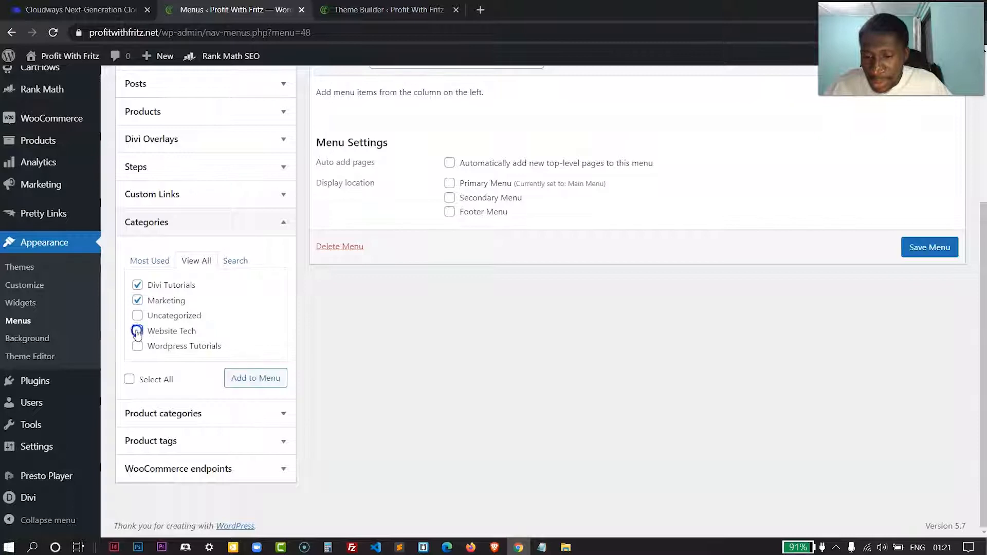
{"action": "left_click", "coordinate": [139, 348]}
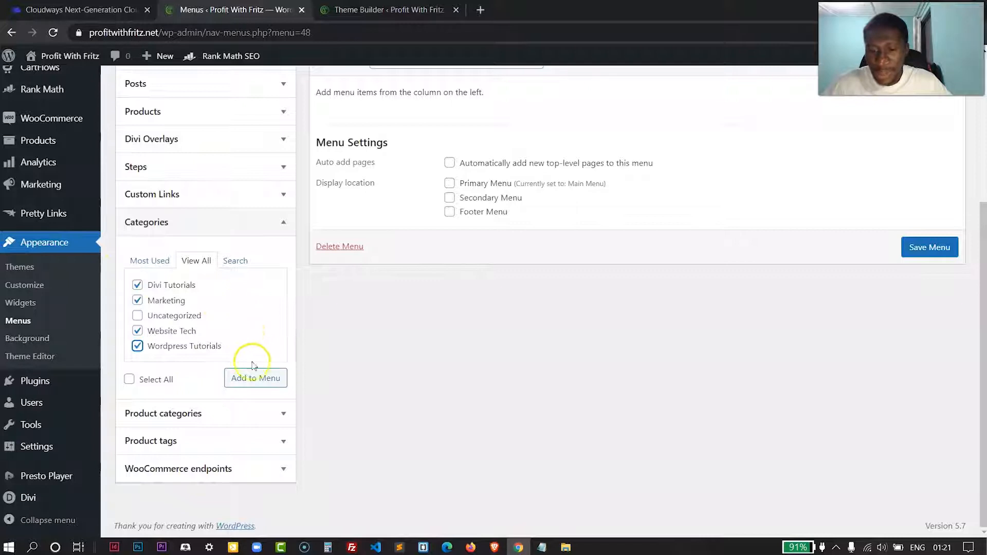
{"action": "left_click", "coordinate": [254, 383]}
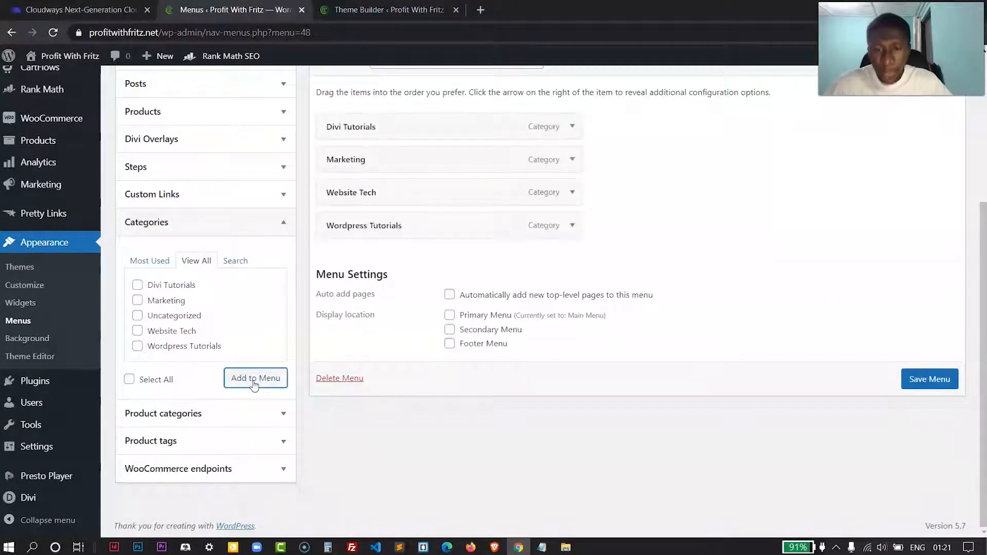
- Order the menu items as Website Tech, Divi Tutorials, Wordpress Tutorials, Marketing, and save the Blog Category Menu
{"action": "scroll", "coordinate": [669, 231], "scroll_direction": "up", "scroll_amount": 3}
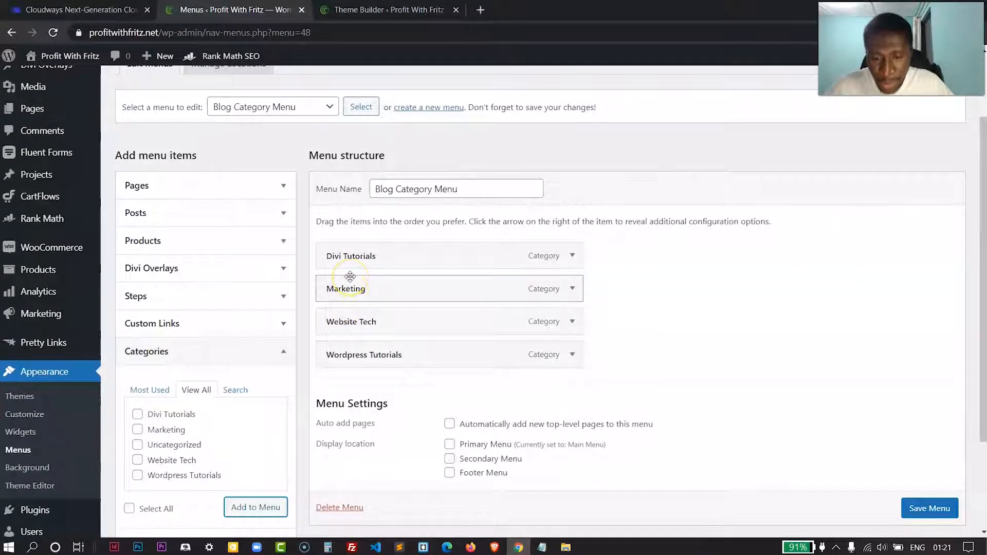
{"action": "left_click_drag", "start_coordinate": [347, 320], "coordinate": [340, 252]}
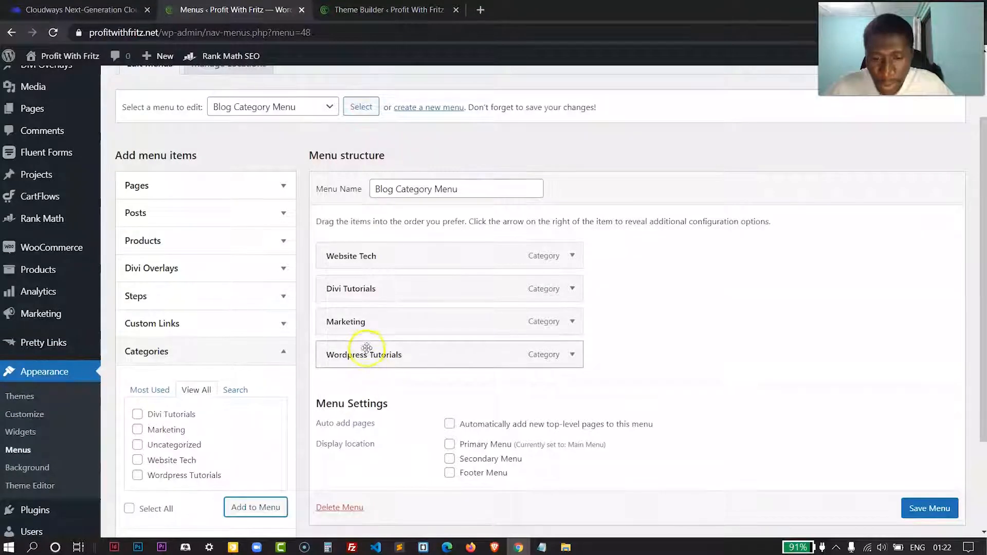
{"action": "left_click_drag", "start_coordinate": [356, 359], "coordinate": [349, 322]}
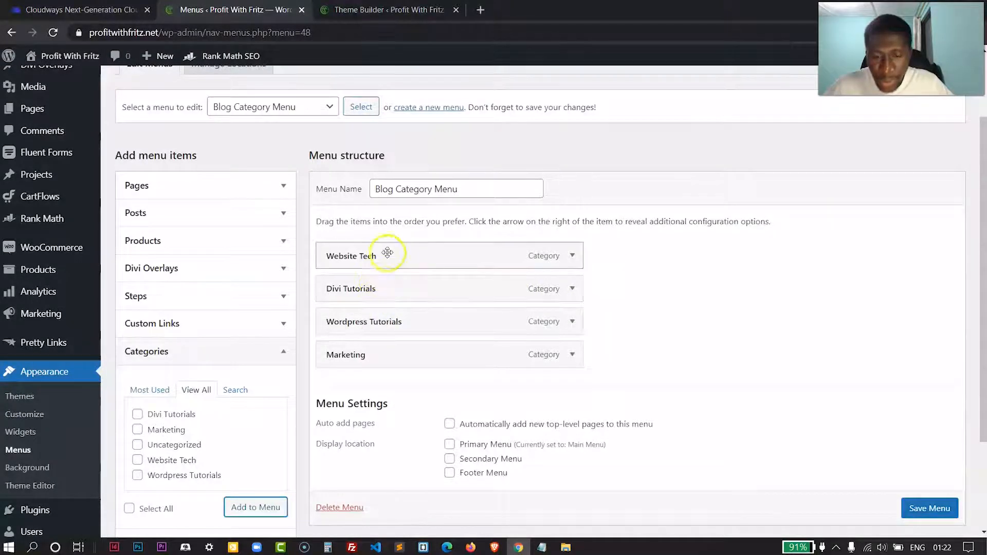
{"action": "scroll", "coordinate": [388, 247], "scroll_direction": "down", "scroll_amount": 3}
{"action": "scroll", "coordinate": [389, 249], "scroll_direction": "up", "scroll_amount": 3}
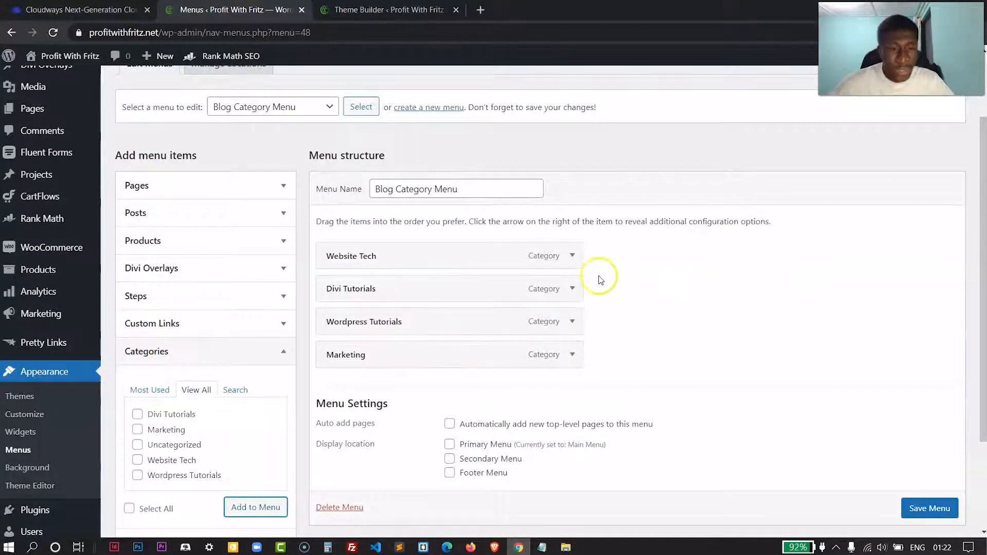
{"action": "left_click", "coordinate": [910, 506]}
{"action": "scroll", "coordinate": [909, 489], "scroll_direction": "down", "scroll_amount": 1}
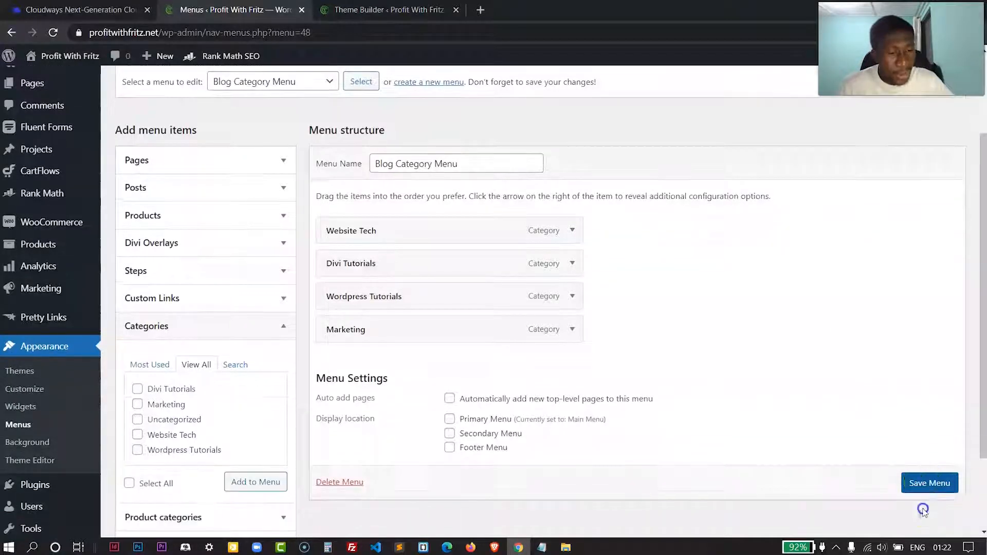
{"action": "left_click", "coordinate": [923, 480]}
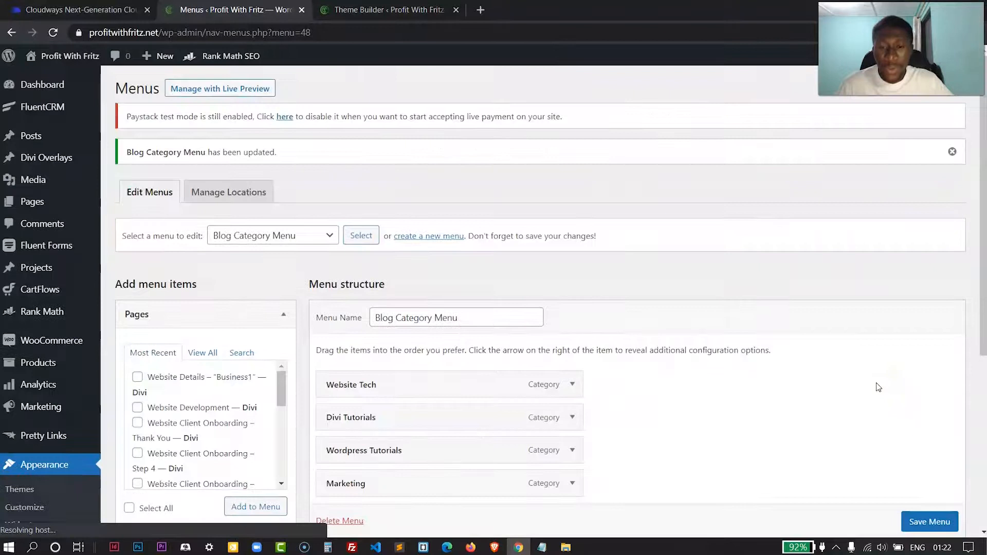
{"action": "scroll", "coordinate": [811, 257], "scroll_direction": "down", "scroll_amount": 3}
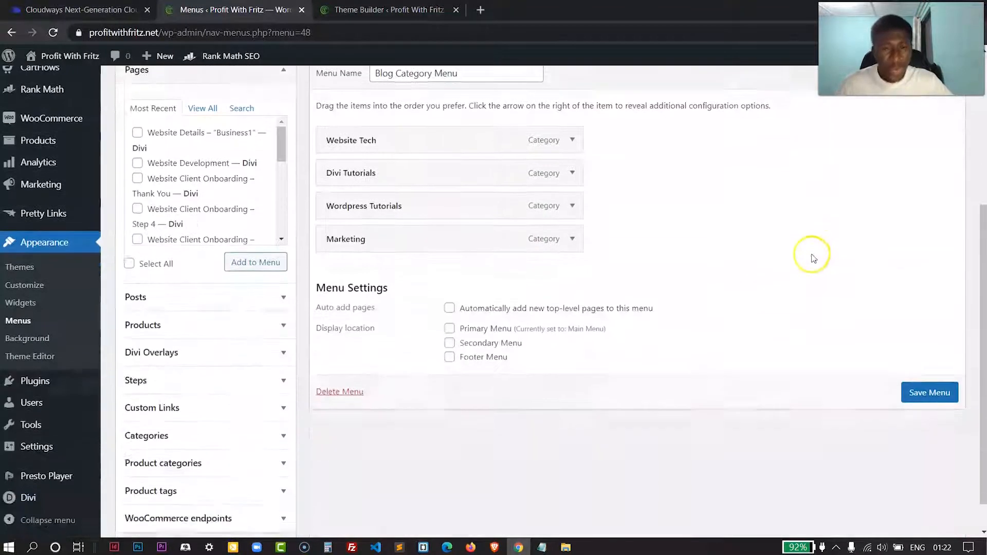
{"action": "scroll", "coordinate": [812, 262], "scroll_direction": "up", "scroll_amount": 3}
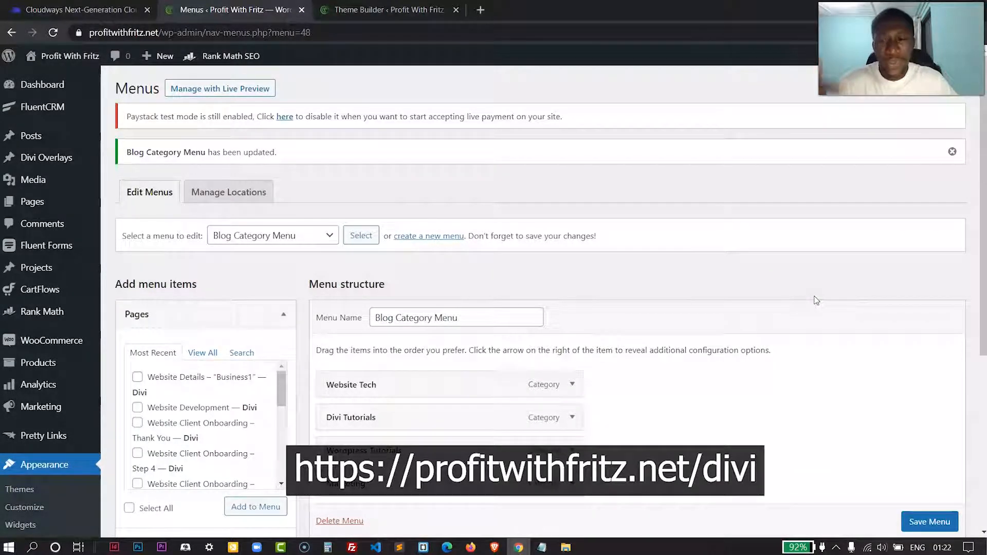
- Open the Divi Theme Builder from the WordPress admin
{"action": "left_click", "coordinate": [29, 216]}
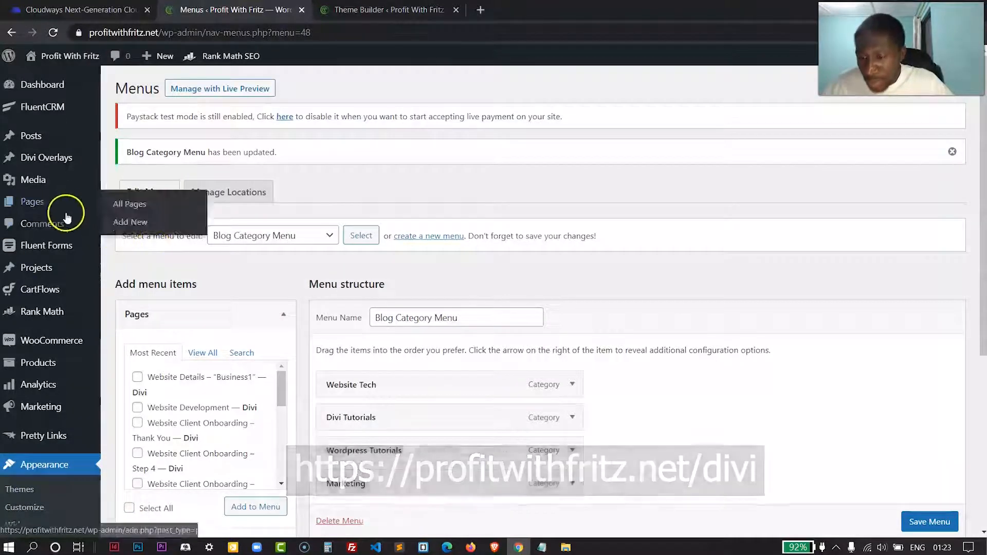
{"action": "scroll", "coordinate": [66, 214], "scroll_direction": "down", "scroll_amount": 5}
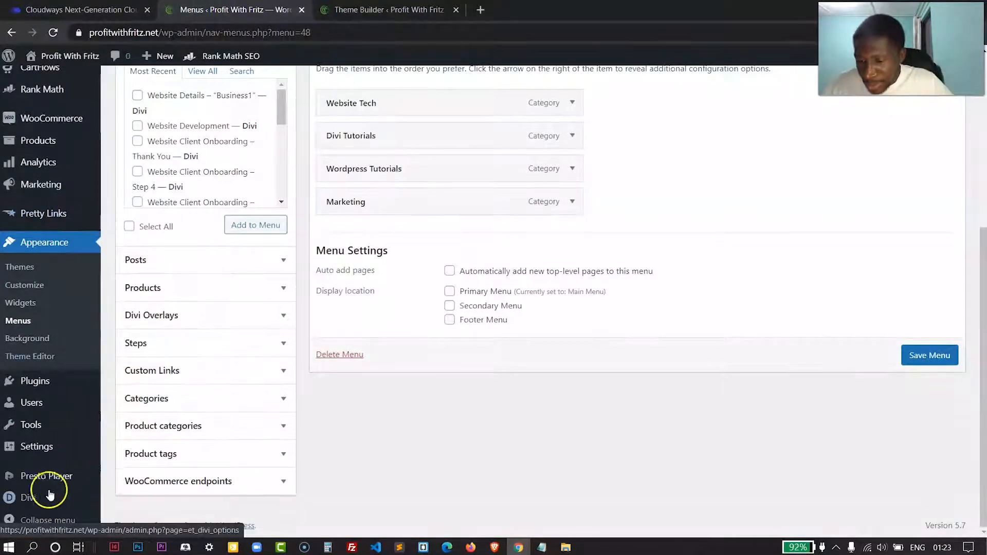
{"action": "mouse_move", "coordinate": [34, 499]}
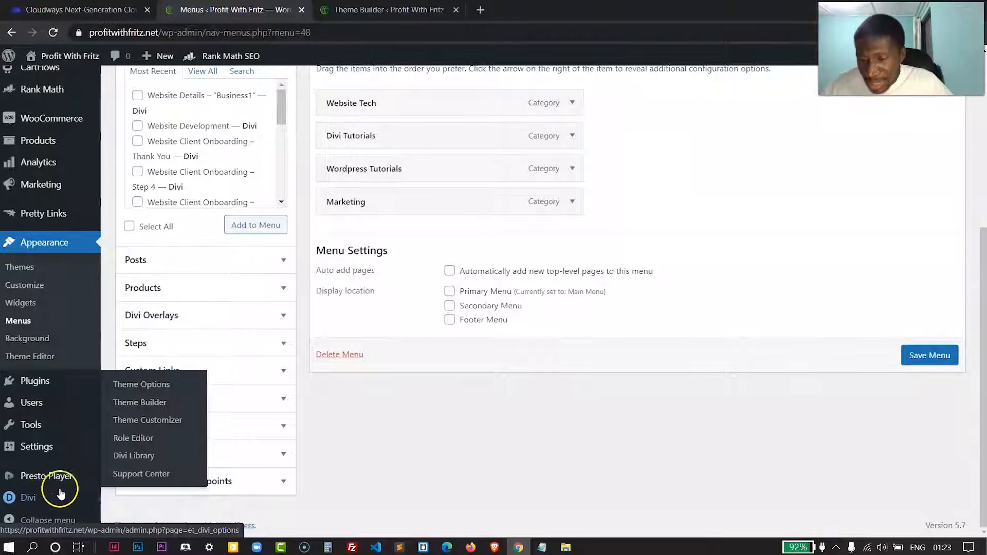
{"action": "left_click", "coordinate": [151, 406]}
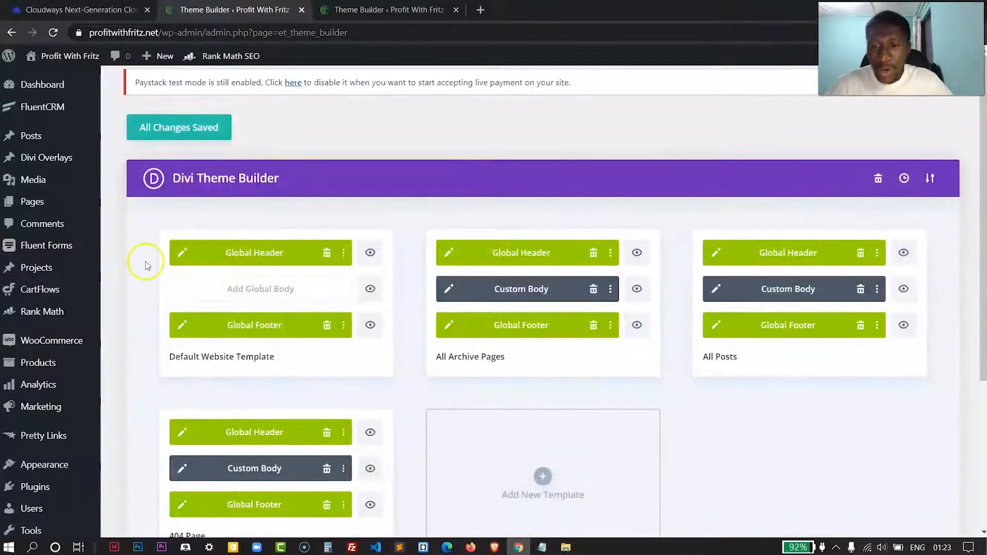
- Open the custom body layout of the All Archive Pages template for editing
{"action": "scroll", "coordinate": [124, 266], "scroll_direction": "down", "scroll_amount": 1}
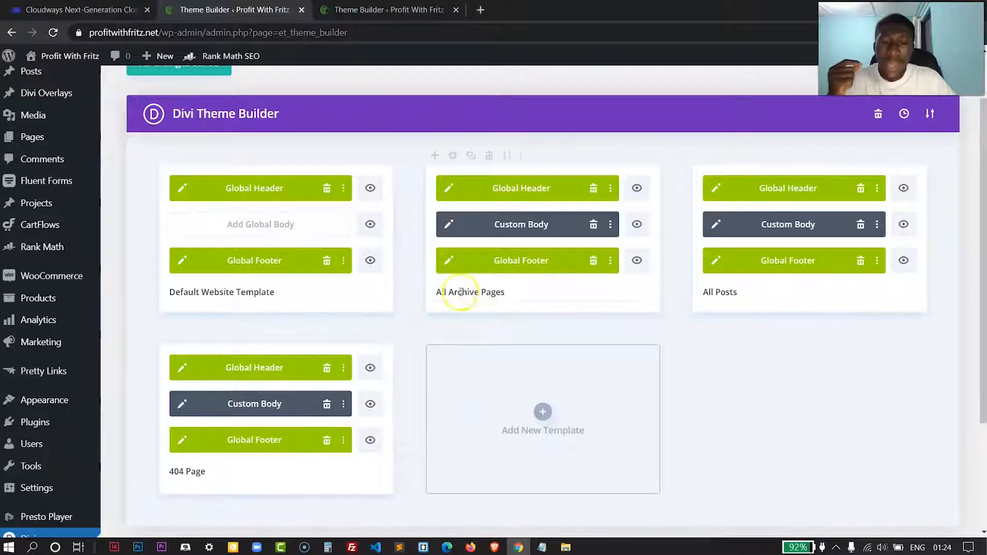
{"action": "scroll", "coordinate": [419, 251], "scroll_direction": "up", "scroll_amount": 1}
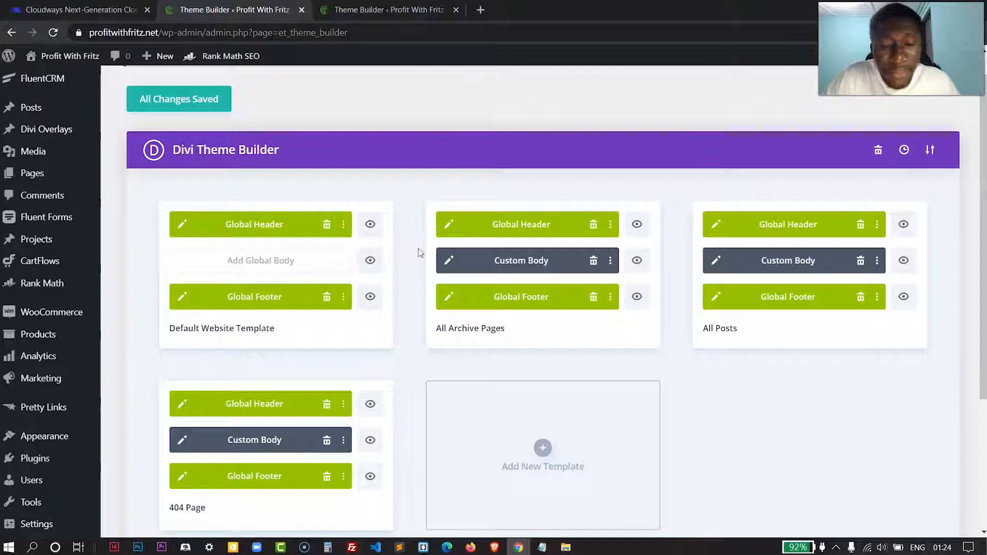
{"action": "scroll", "coordinate": [419, 236], "scroll_direction": "down", "scroll_amount": 1}
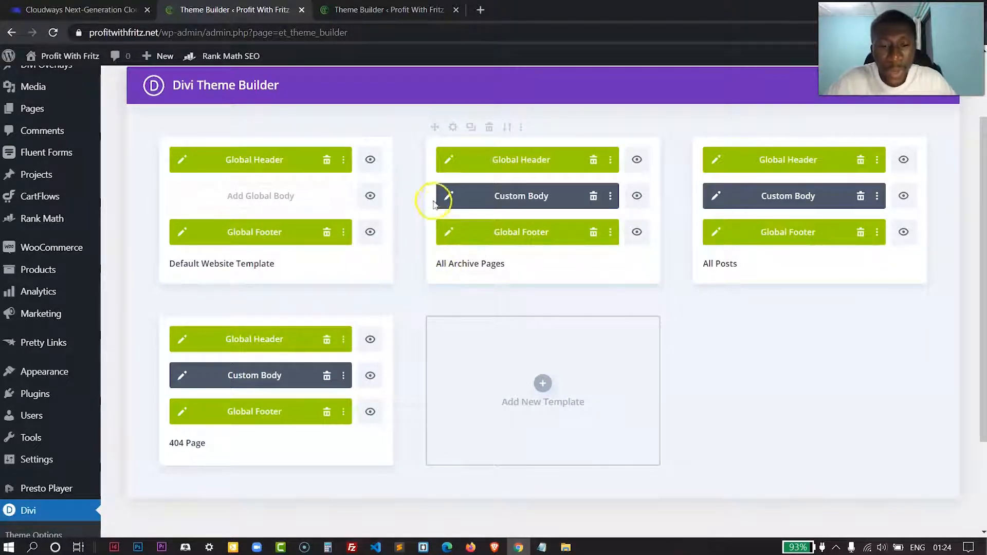
{"action": "scroll", "coordinate": [445, 201], "scroll_direction": "up", "scroll_amount": 1}
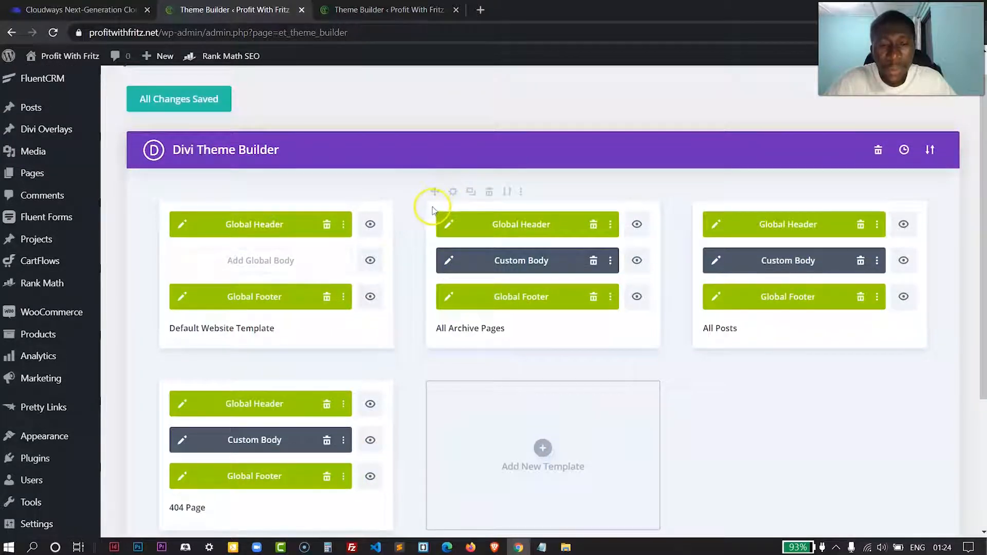
{"action": "left_click", "coordinate": [450, 263]}
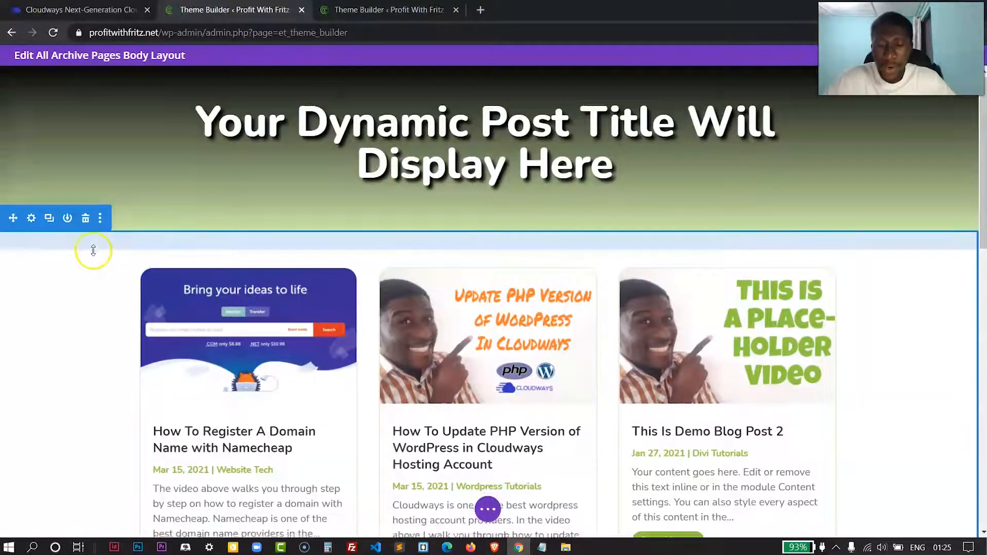
- Open the settings of the blog module that shows the post grid and find its included categories
{"action": "scroll", "coordinate": [93, 251], "scroll_direction": "down", "scroll_amount": 5}
{"action": "scroll", "coordinate": [93, 251], "scroll_direction": "up", "scroll_amount": 4}
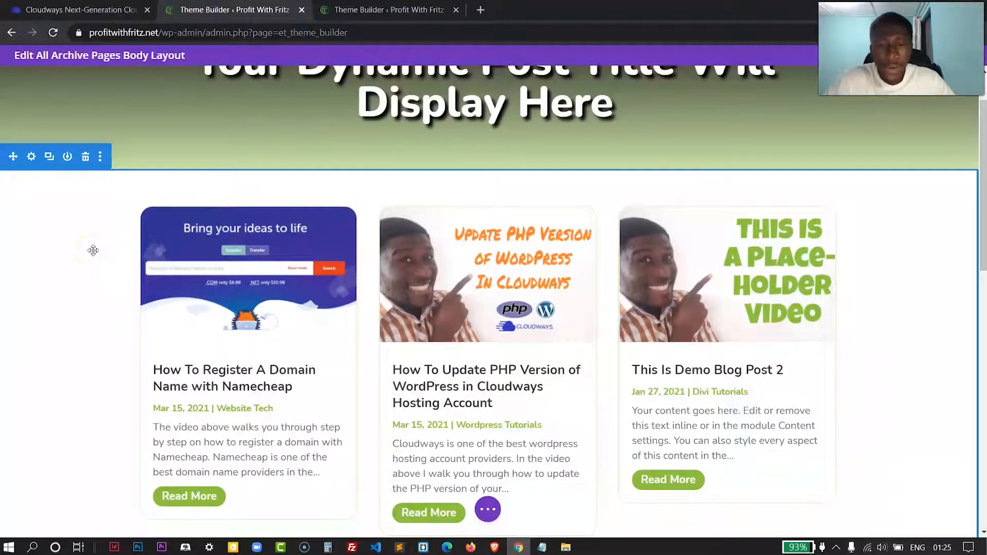
{"action": "scroll", "coordinate": [93, 251], "scroll_direction": "up", "scroll_amount": 1}
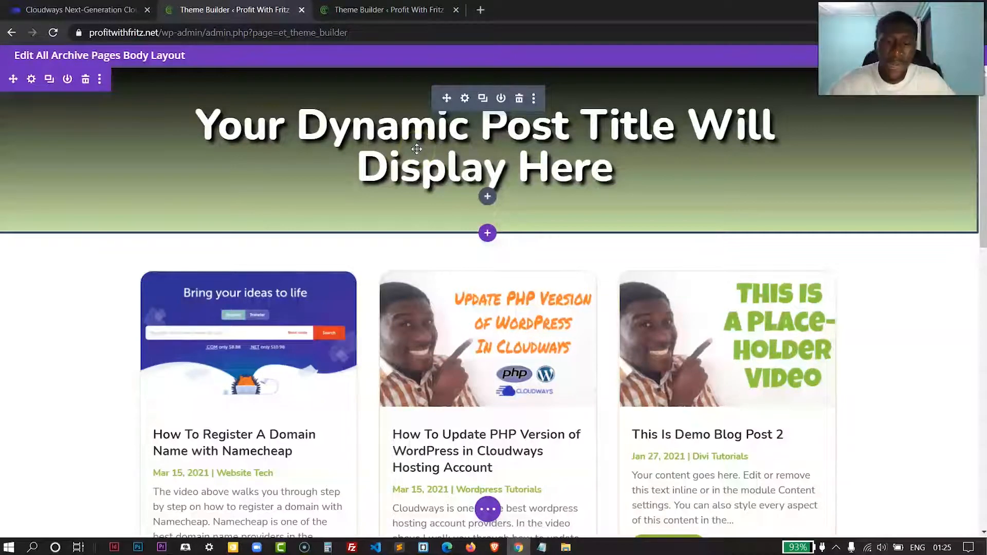
{"action": "scroll", "coordinate": [353, 136], "scroll_direction": "down", "scroll_amount": 3}
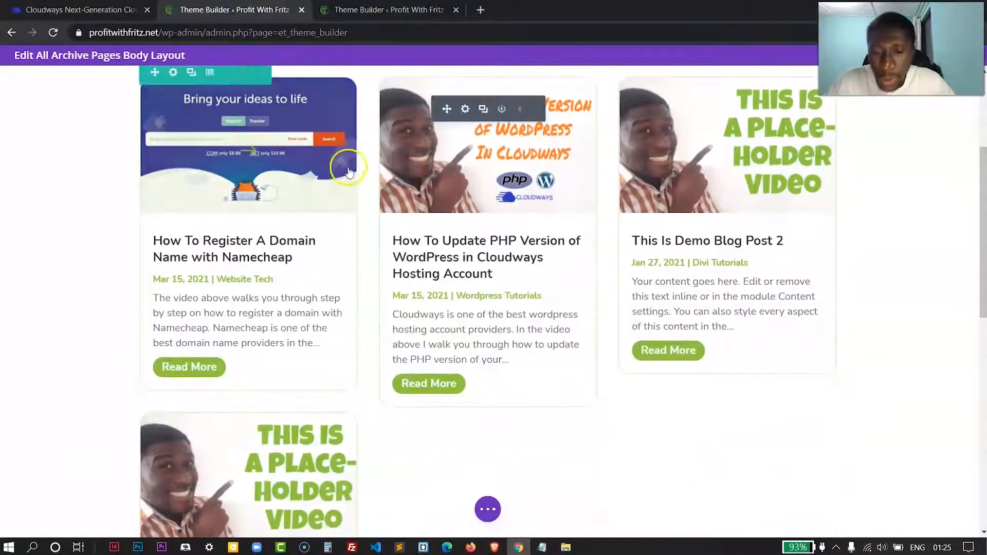
{"action": "scroll", "coordinate": [360, 177], "scroll_direction": "up", "scroll_amount": 1}
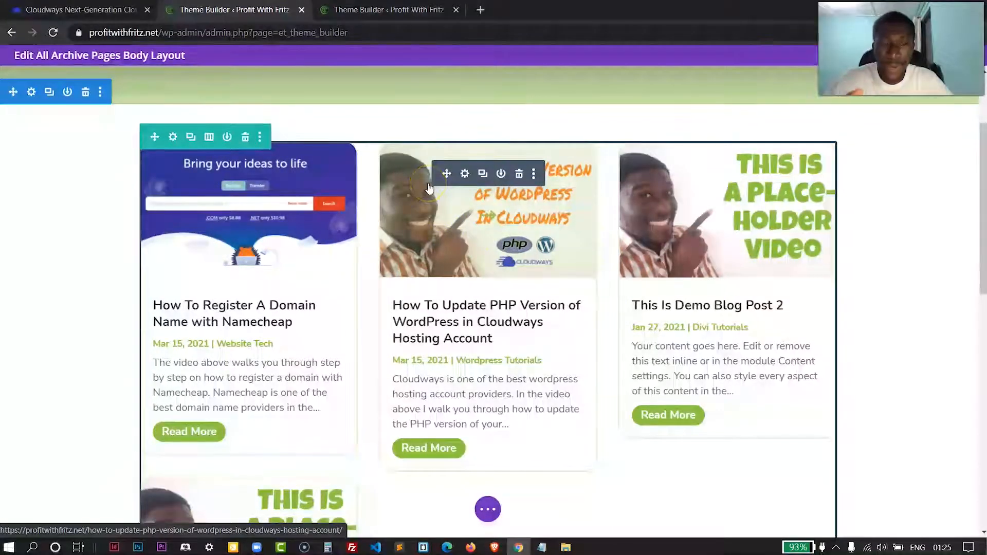
{"action": "left_click", "coordinate": [465, 175]}
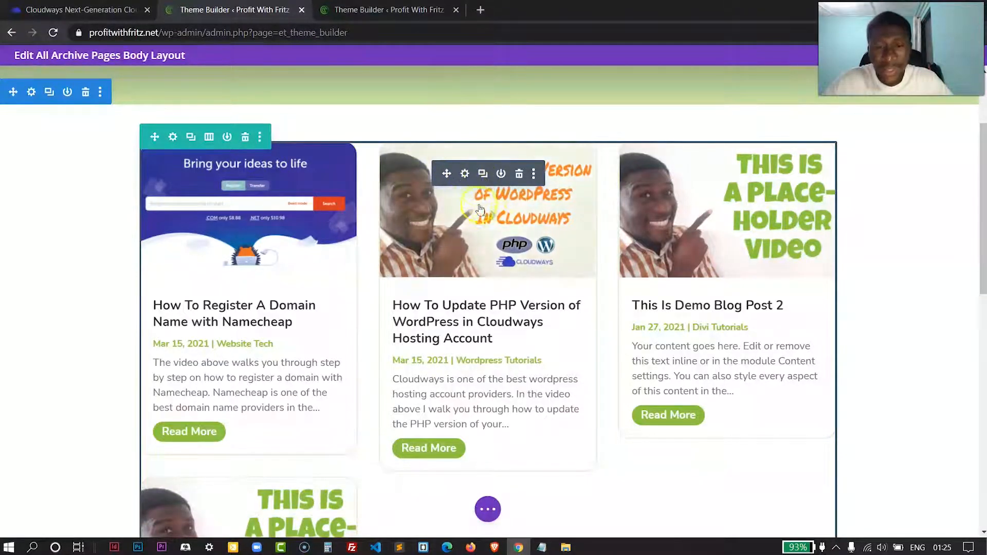
{"action": "left_click", "coordinate": [463, 177]}
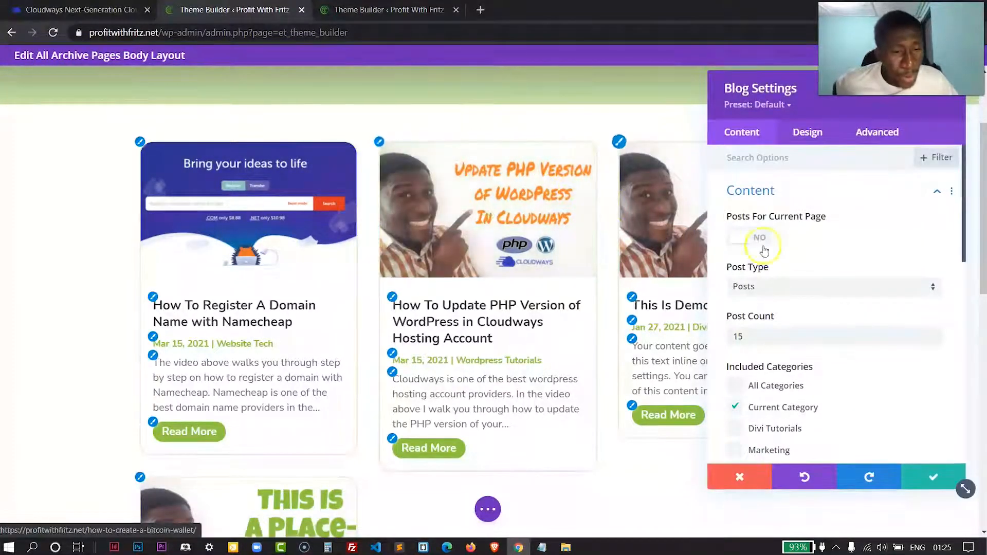
{"action": "scroll", "coordinate": [848, 238], "scroll_direction": "down", "scroll_amount": 1}
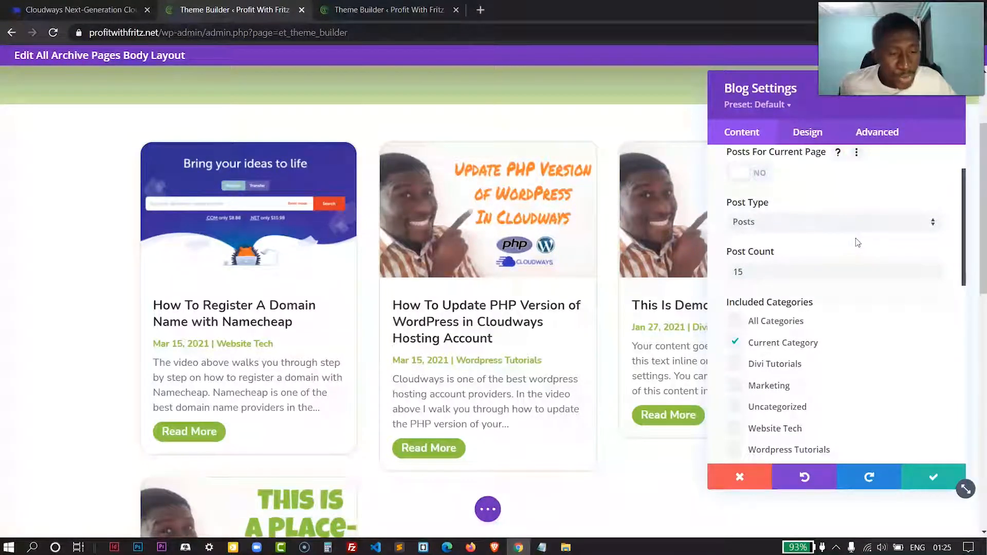
{"action": "scroll", "coordinate": [855, 241], "scroll_direction": "down", "scroll_amount": 1}
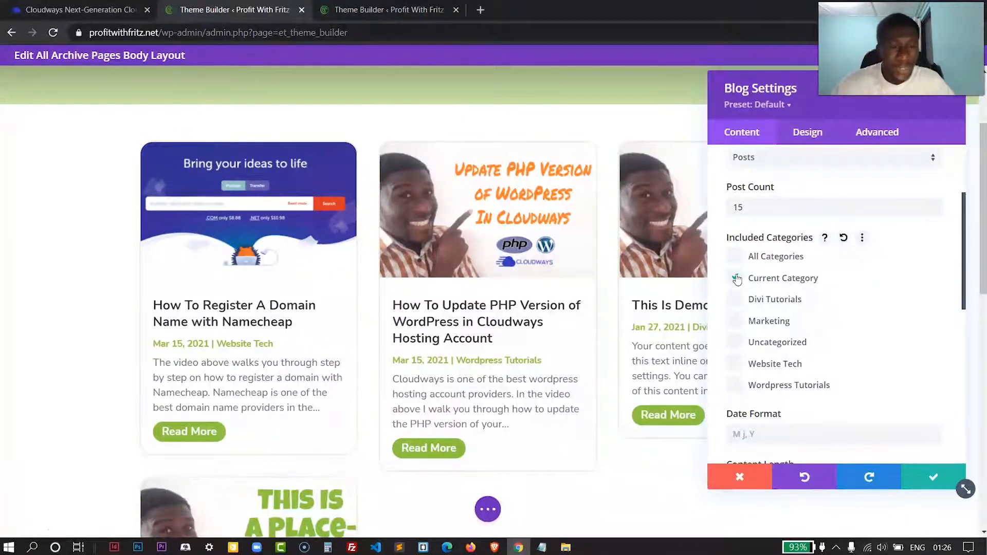
- Include only the Current Category in the blog module's posts and save the module settings
{"action": "left_click", "coordinate": [739, 279]}
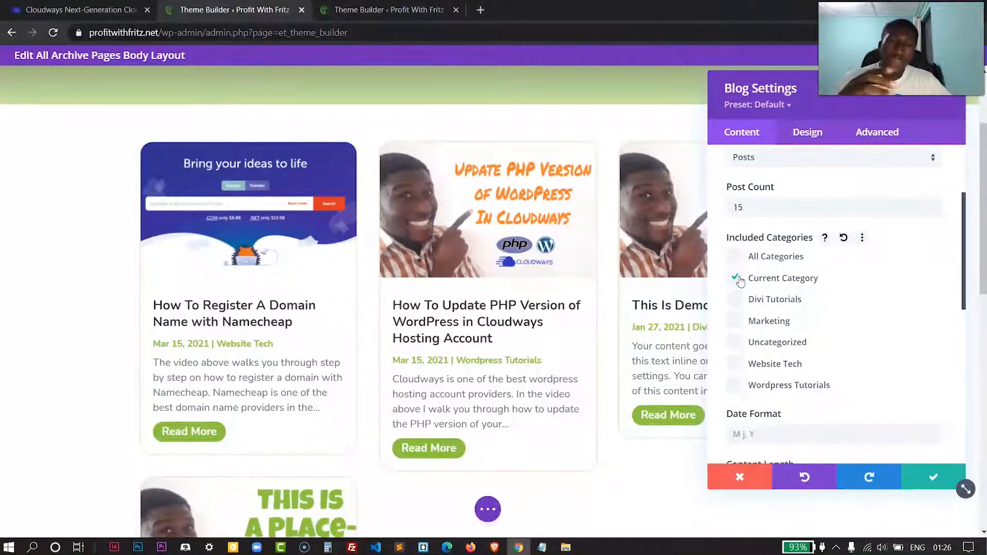
{"action": "left_click", "coordinate": [735, 278]}
{"action": "left_click", "coordinate": [736, 278]}
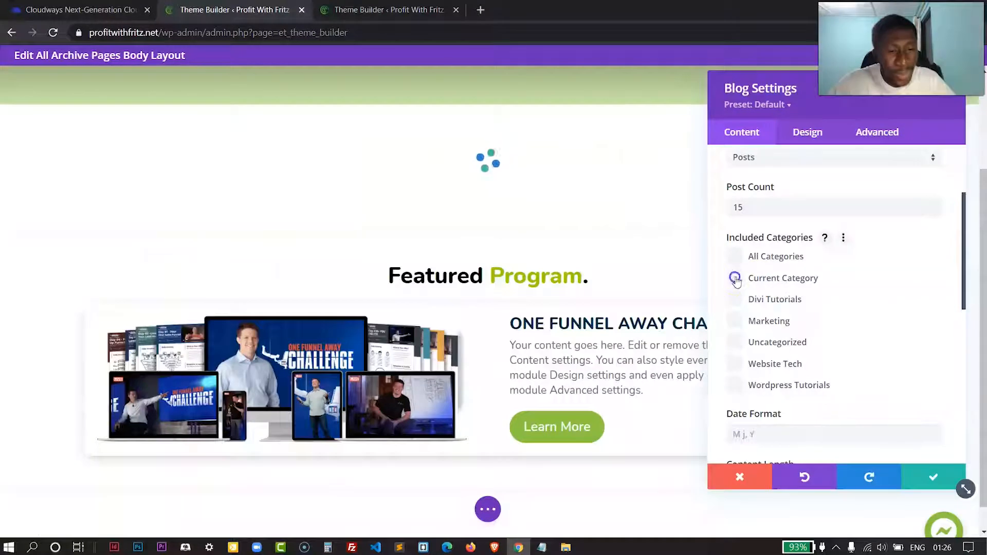
{"action": "left_click", "coordinate": [736, 278]}
{"action": "left_click", "coordinate": [933, 478]}
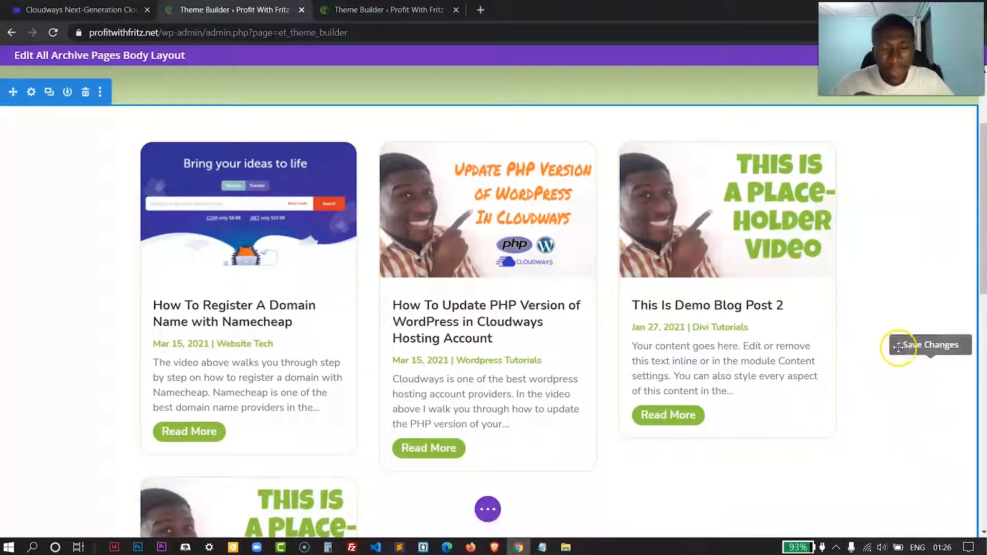
- Insert a regular section with a single-column row between the post title header and the blog grid, without adding a module
{"action": "scroll", "coordinate": [863, 298], "scroll_direction": "up", "scroll_amount": 3}
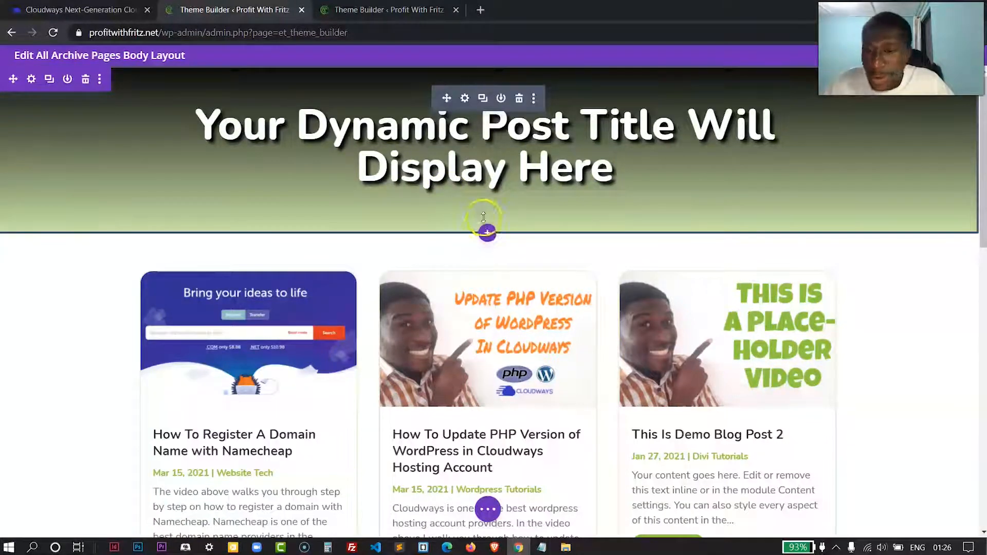
{"action": "left_click", "coordinate": [487, 235]}
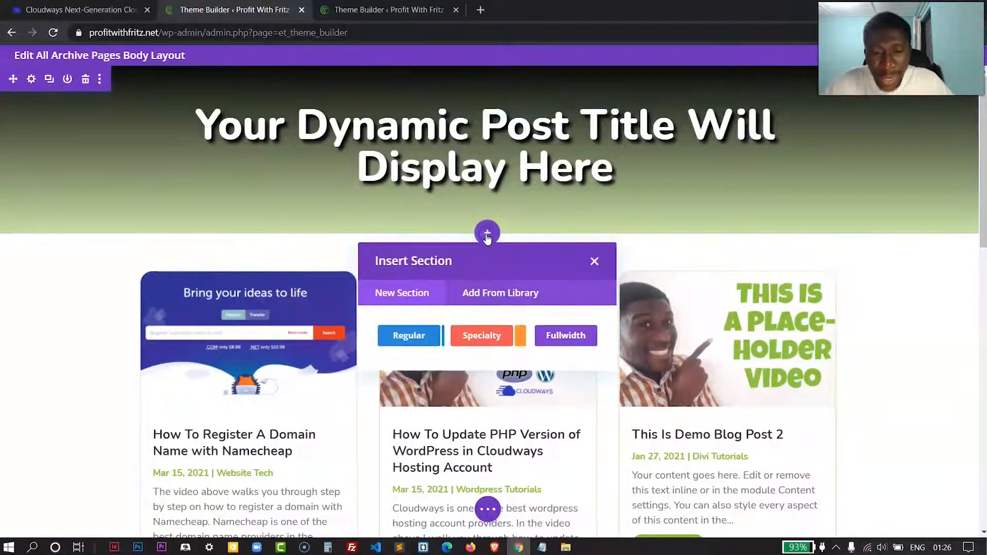
{"action": "left_click", "coordinate": [406, 336]}
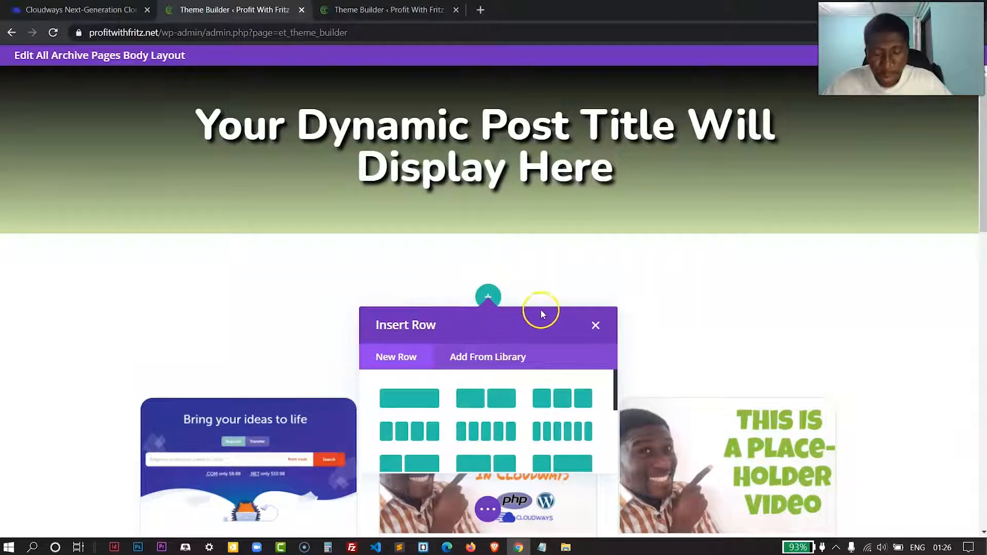
{"action": "left_click", "coordinate": [597, 328]}
{"action": "scroll", "coordinate": [457, 240], "scroll_direction": "down", "scroll_amount": 1}
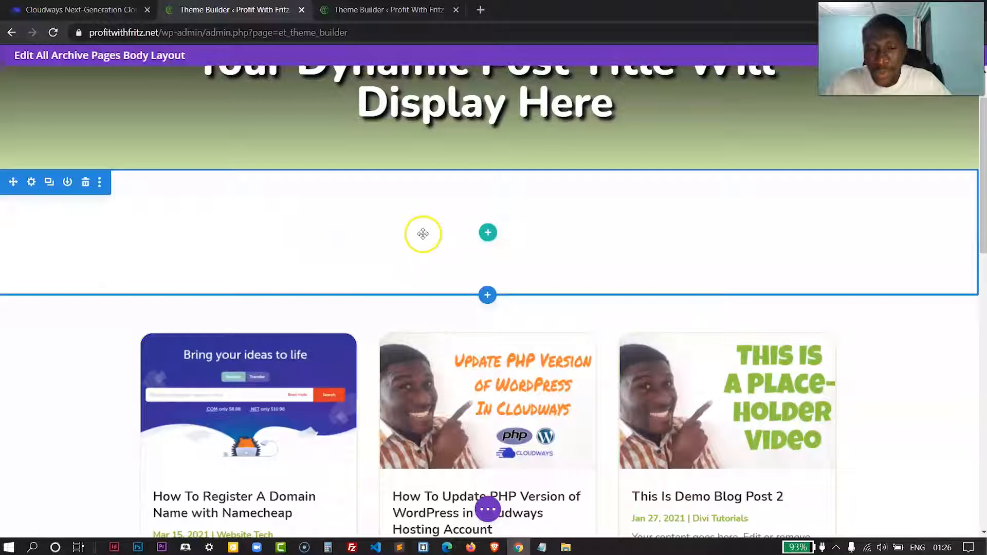
{"action": "left_click", "coordinate": [488, 233]}
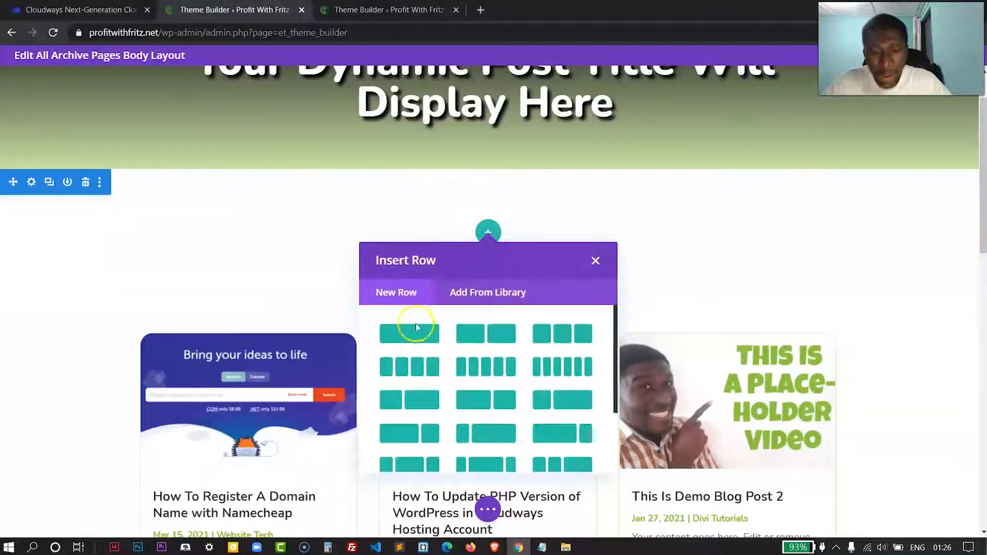
{"action": "left_click", "coordinate": [417, 327]}
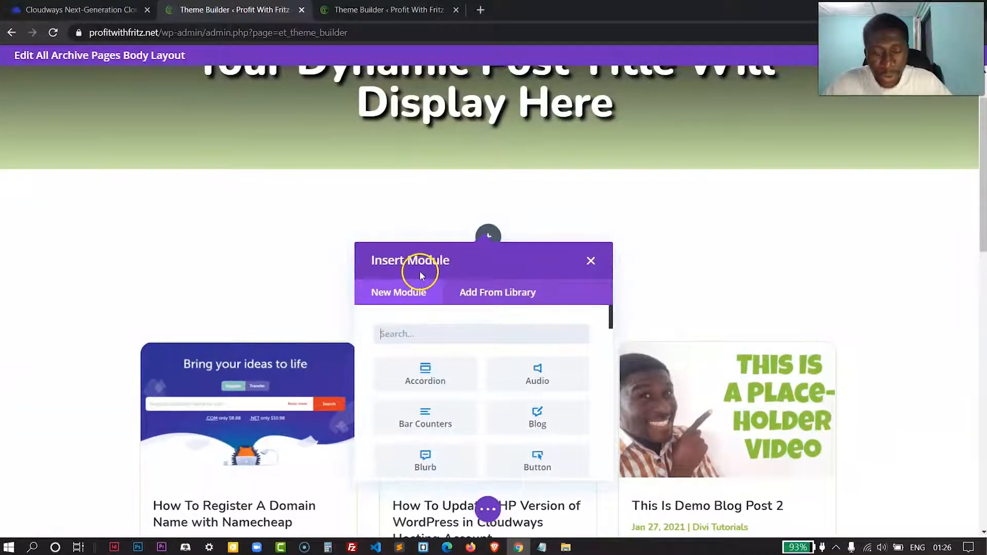
{"action": "left_click", "coordinate": [590, 260]}
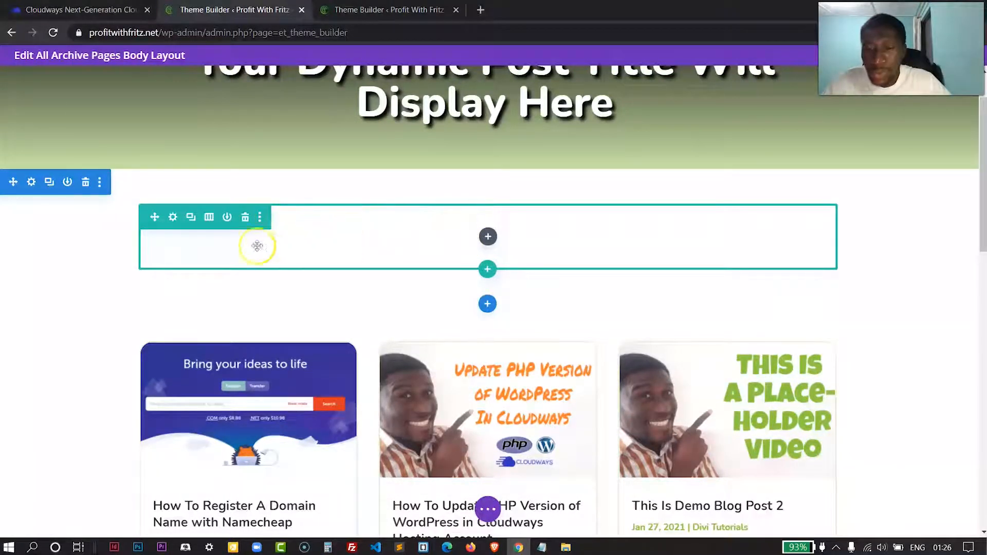
- Set the new section's top and bottom padding to 0px and save the section settings
{"action": "left_click", "coordinate": [30, 184]}
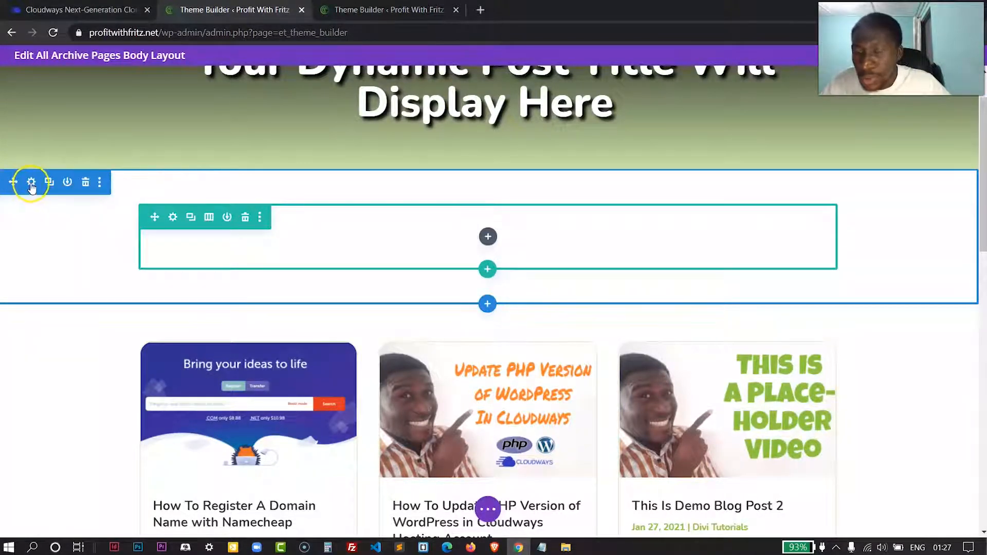
{"action": "left_click", "coordinate": [31, 186]}
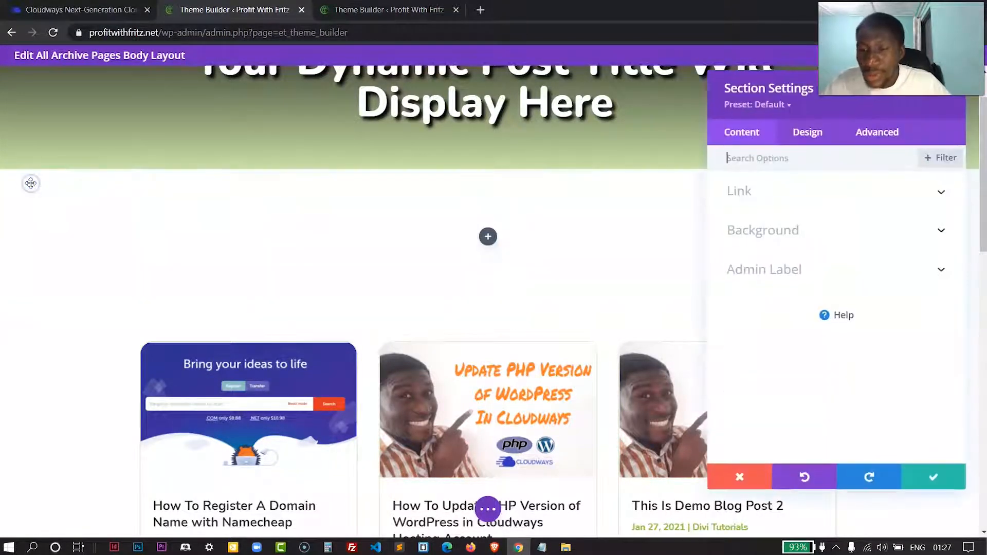
{"action": "left_click", "coordinate": [769, 229]}
{"action": "left_click", "coordinate": [811, 165]}
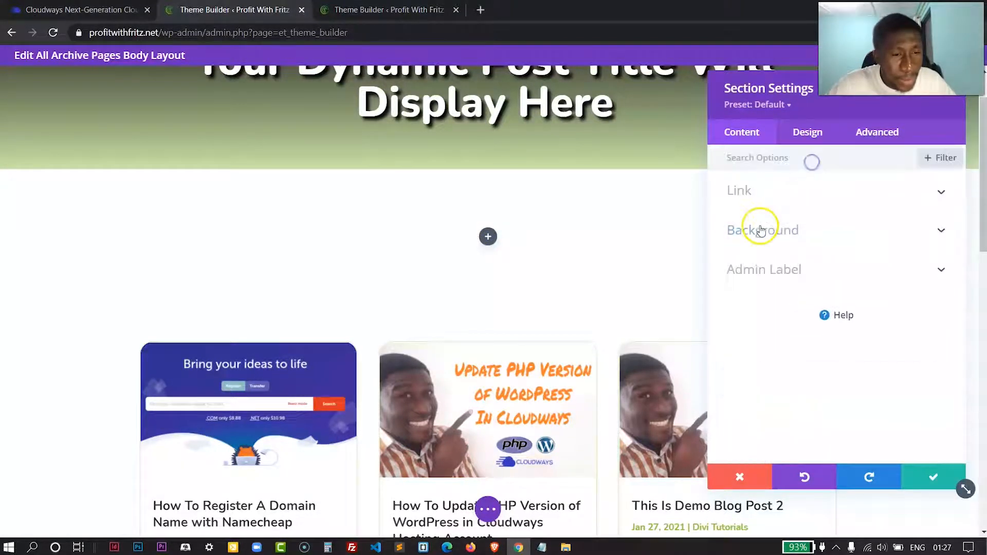
{"action": "left_click", "coordinate": [808, 132]}
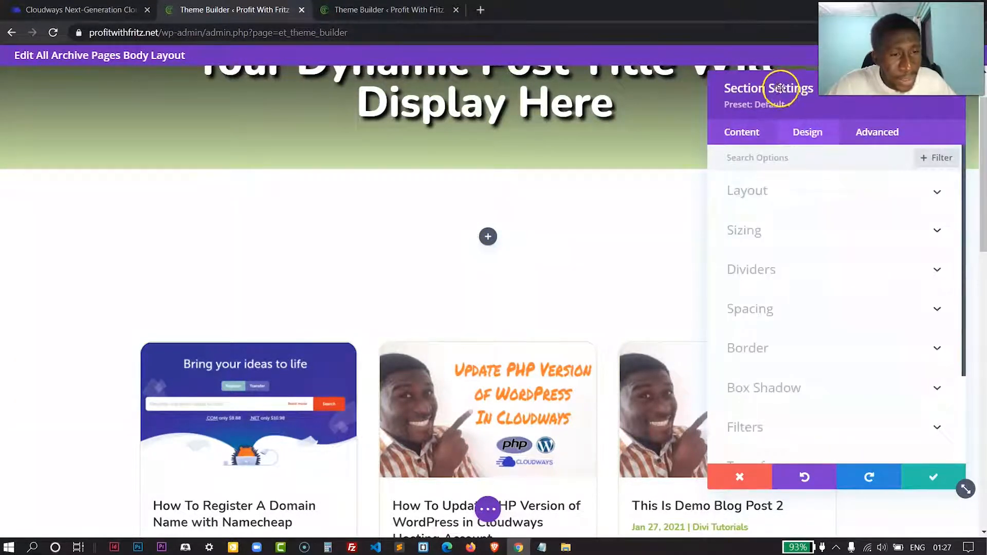
{"action": "left_click_drag", "start_coordinate": [779, 88], "coordinate": [591, 108]}
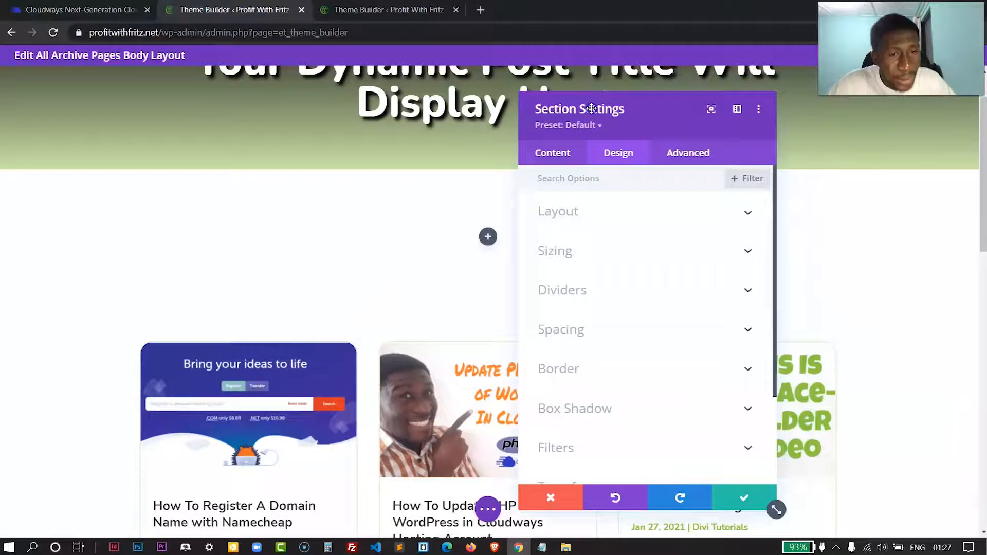
{"action": "left_click", "coordinate": [580, 344]}
{"action": "left_click", "coordinate": [559, 294]}
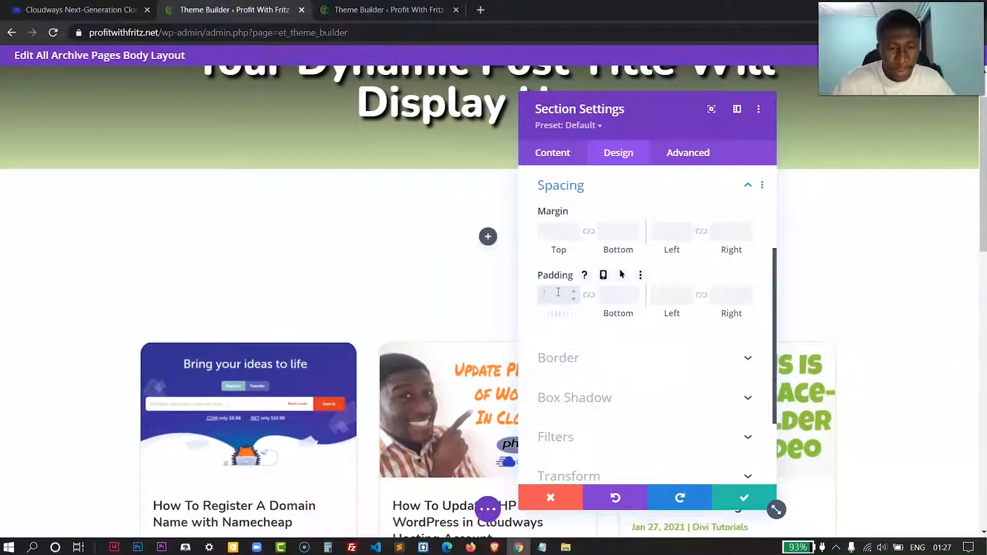
{"action": "left_click", "coordinate": [588, 295]}
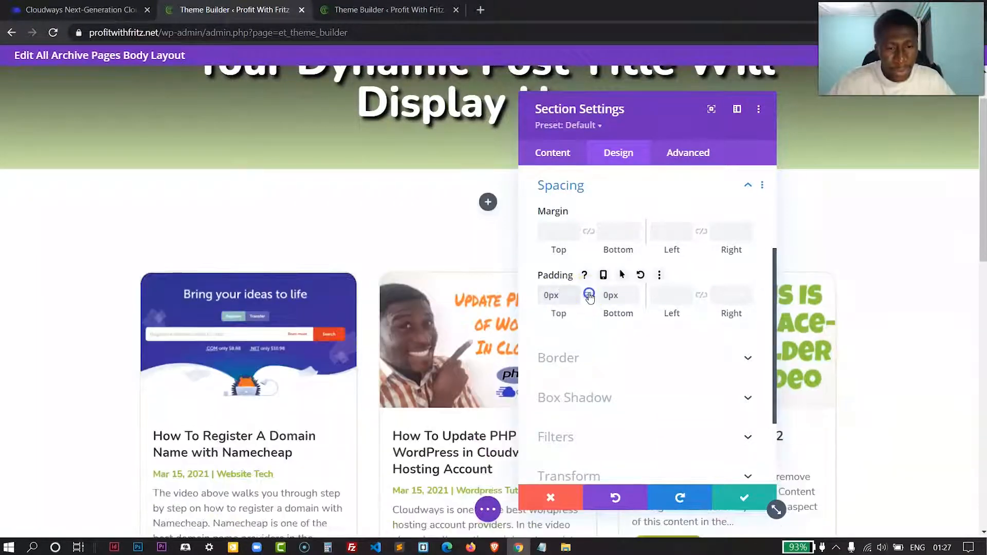
{"action": "left_click", "coordinate": [739, 496]}
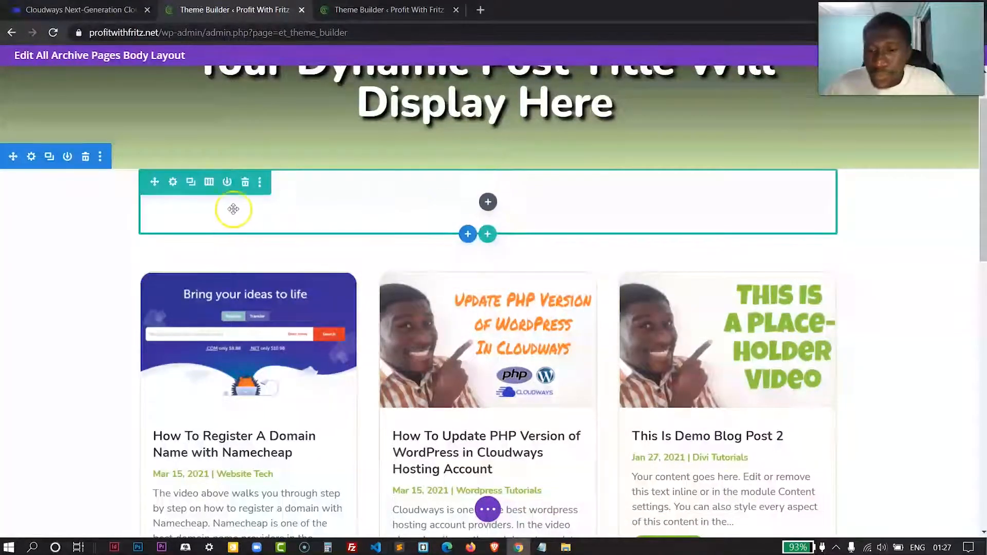
- Add a Menu module to the empty row and set it to display the Blog Category Menu
{"action": "left_click", "coordinate": [488, 203]}
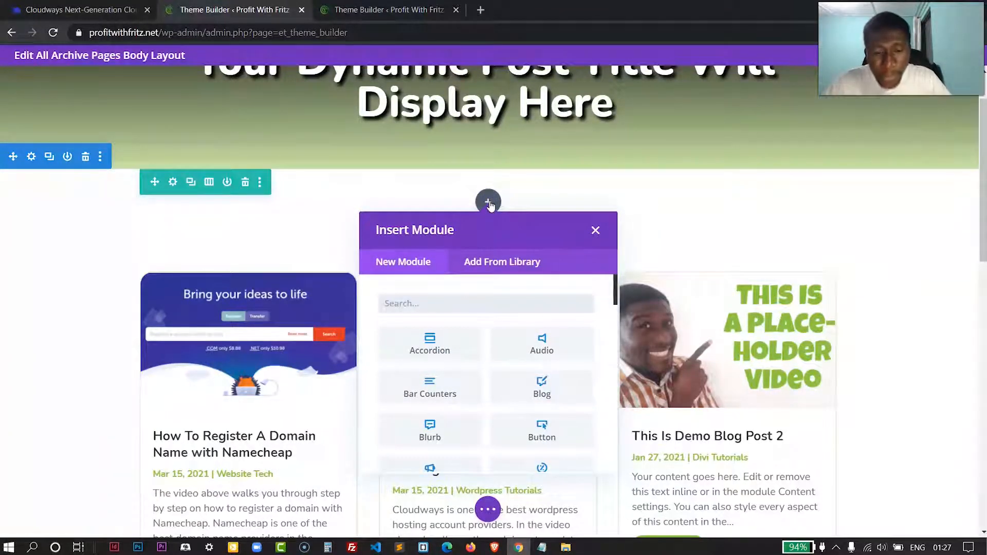
{"action": "type", "text": "menu"}
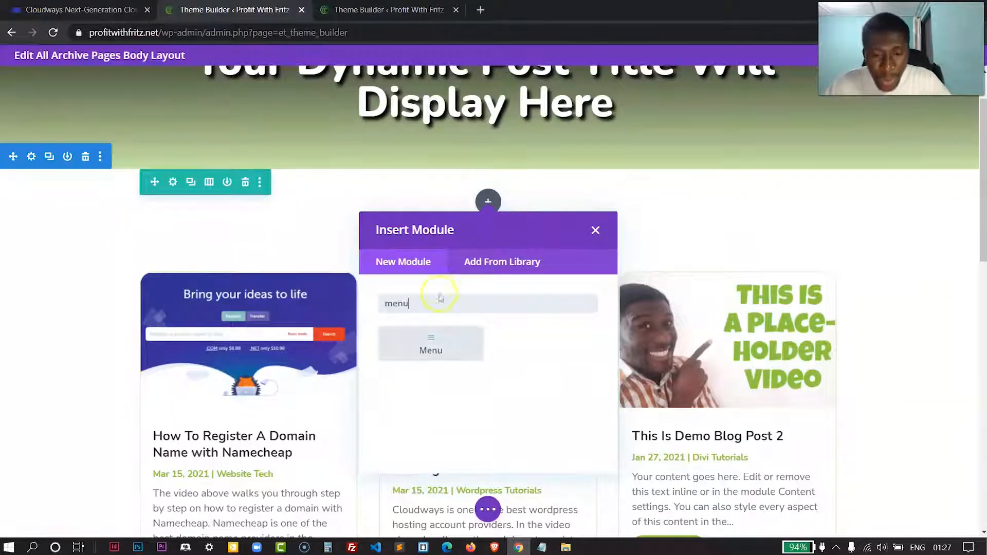
{"action": "left_click", "coordinate": [432, 342]}
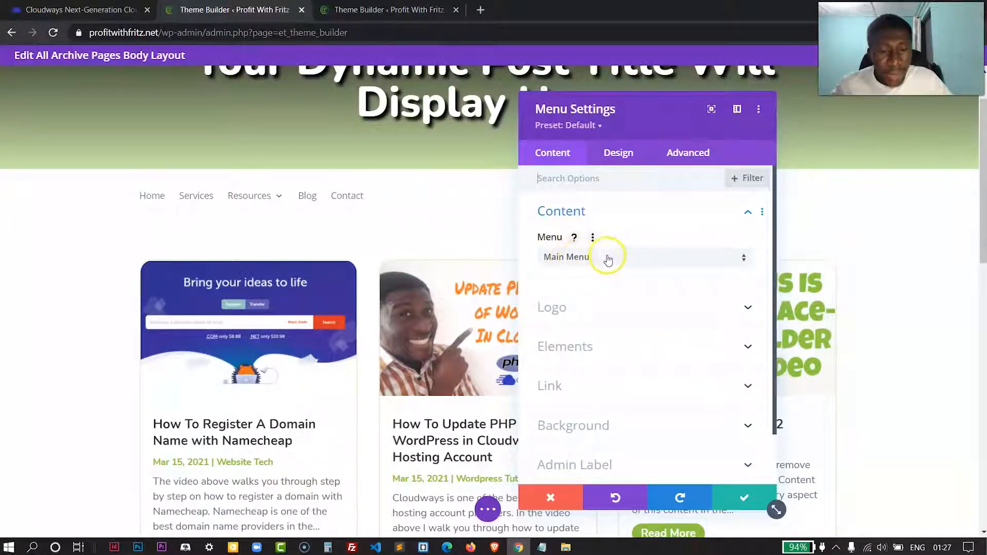
{"action": "left_click", "coordinate": [740, 255]}
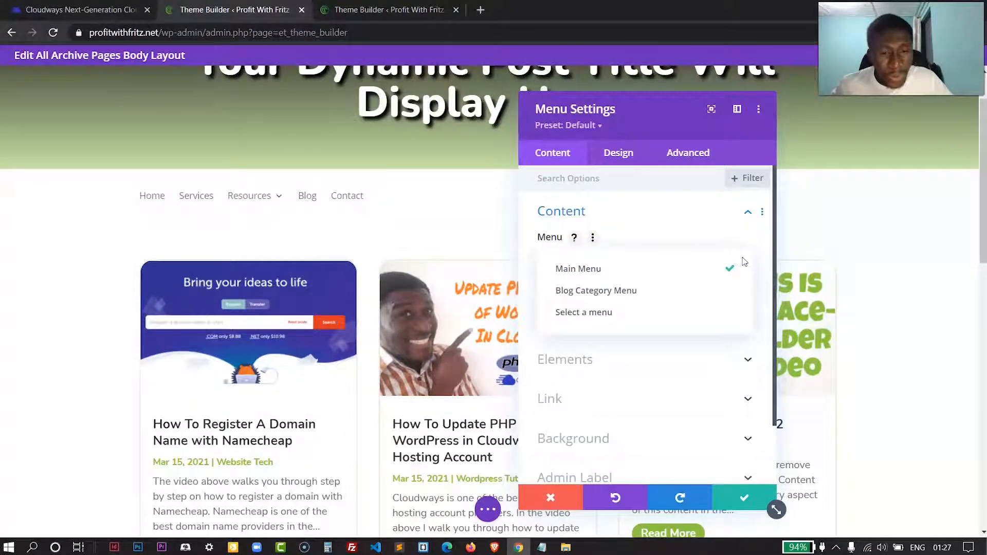
{"action": "left_click", "coordinate": [622, 292]}
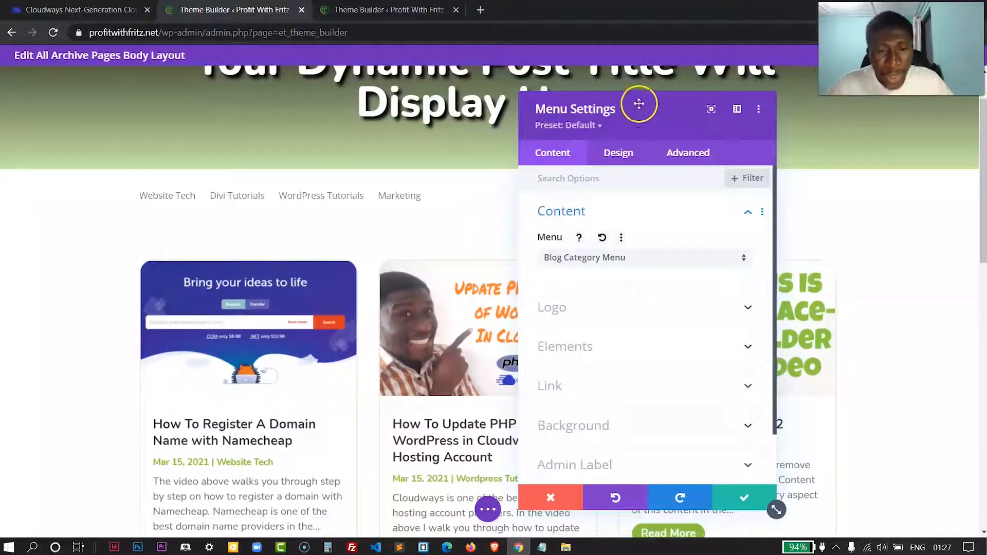
{"action": "left_click_drag", "start_coordinate": [639, 104], "coordinate": [787, 215]}
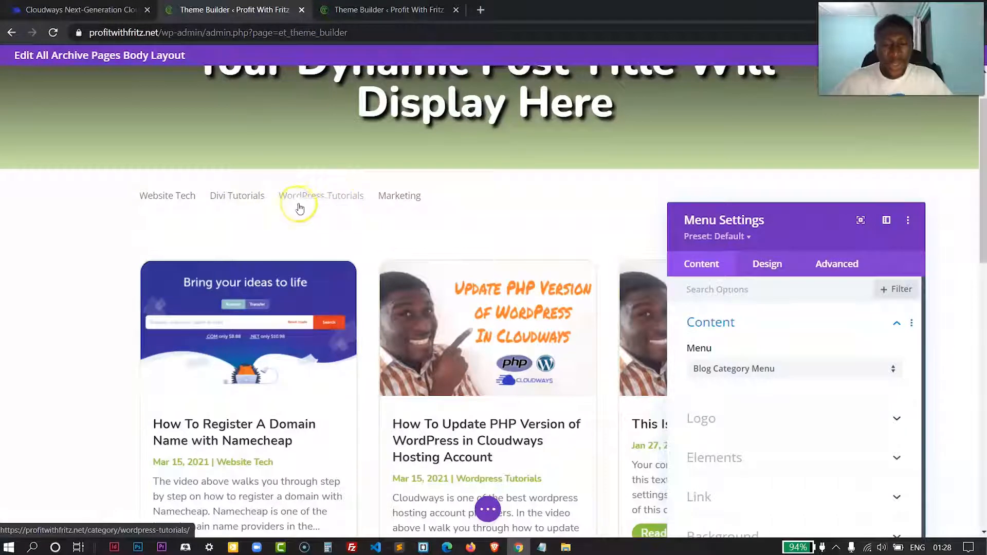
- Set the menu module's layout style to Centered and save the module settings
{"action": "left_click_drag", "start_coordinate": [767, 214], "coordinate": [719, 117]}
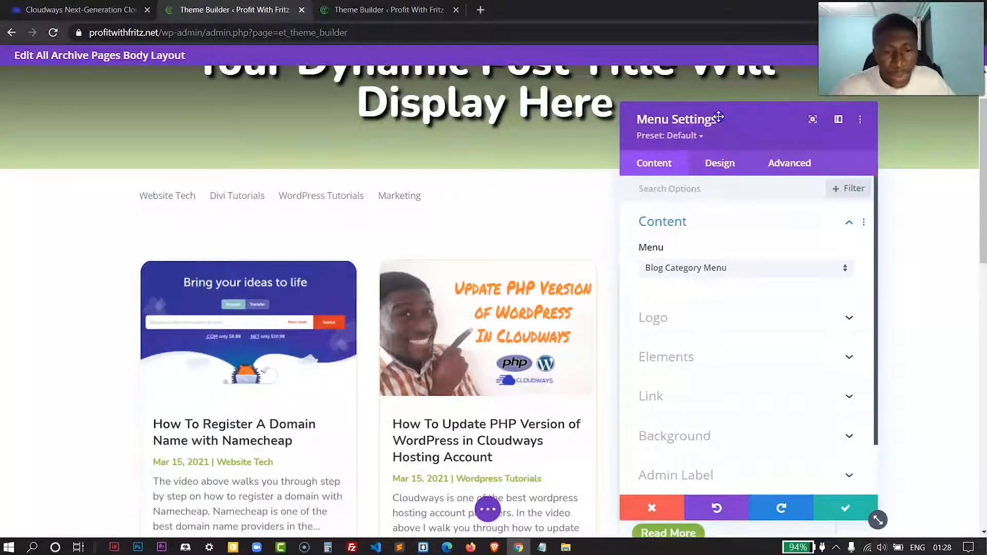
{"action": "left_click", "coordinate": [722, 165]}
{"action": "left_click", "coordinate": [703, 222]}
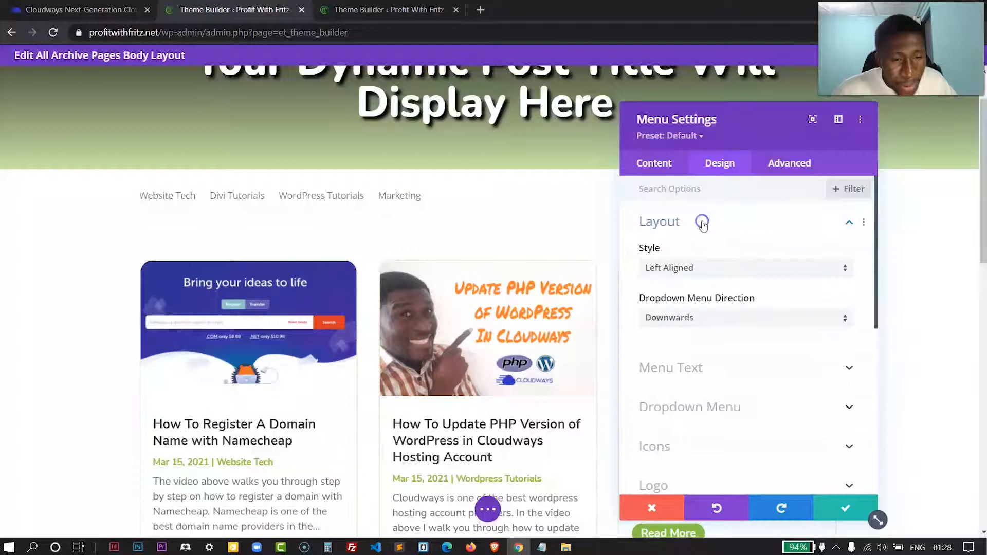
{"action": "left_click", "coordinate": [778, 268]}
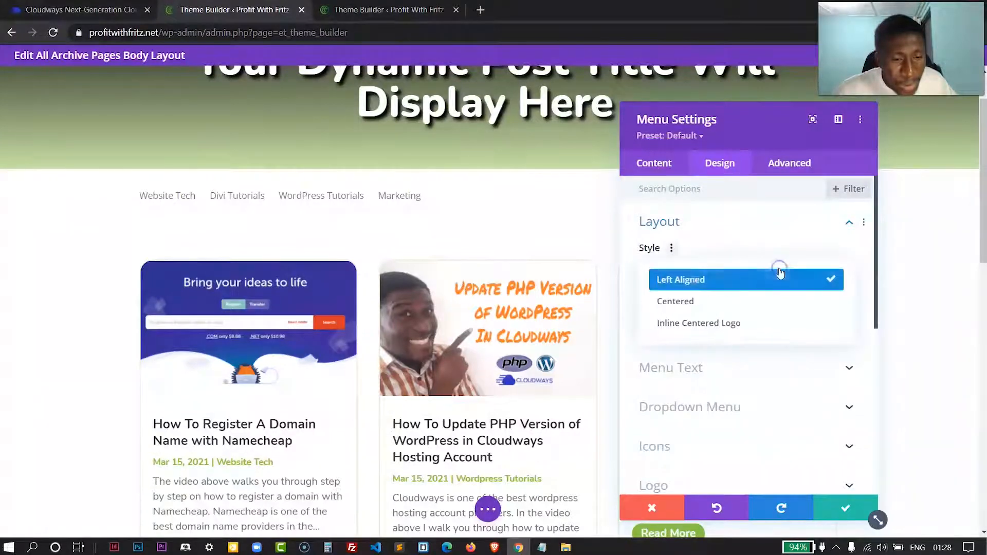
{"action": "left_click", "coordinate": [689, 302]}
{"action": "left_click_drag", "start_coordinate": [731, 116], "coordinate": [785, 148]}
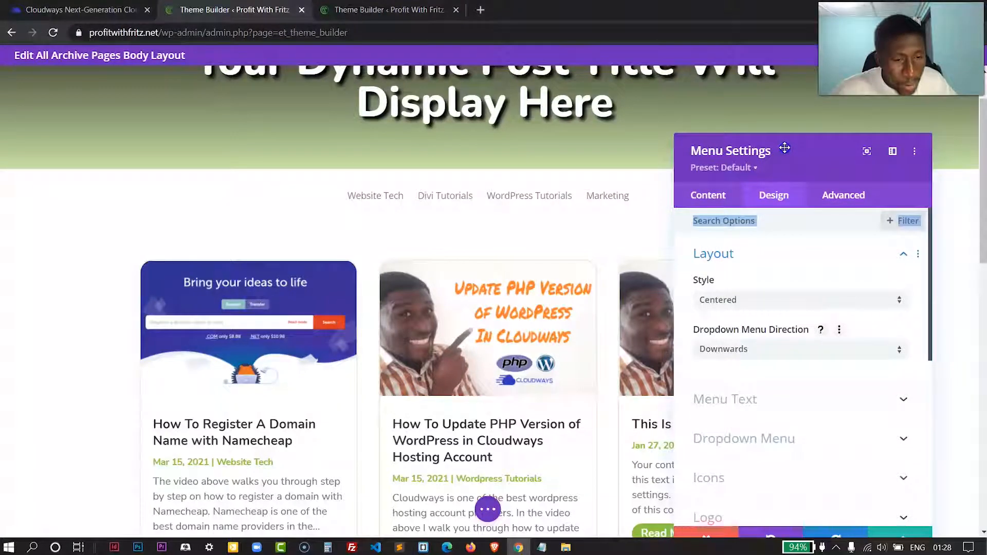
{"action": "left_click", "coordinate": [799, 146]}
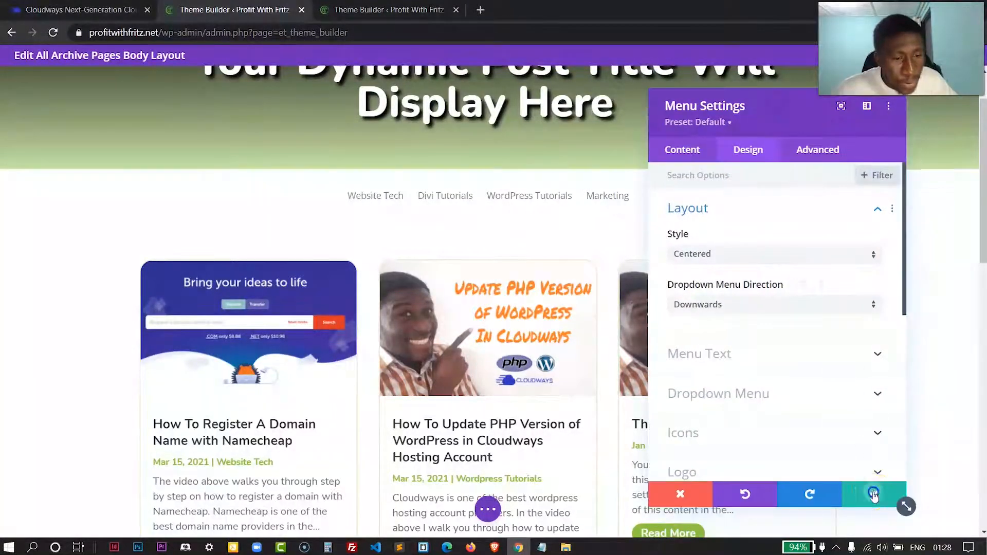
{"action": "left_click", "coordinate": [873, 493]}
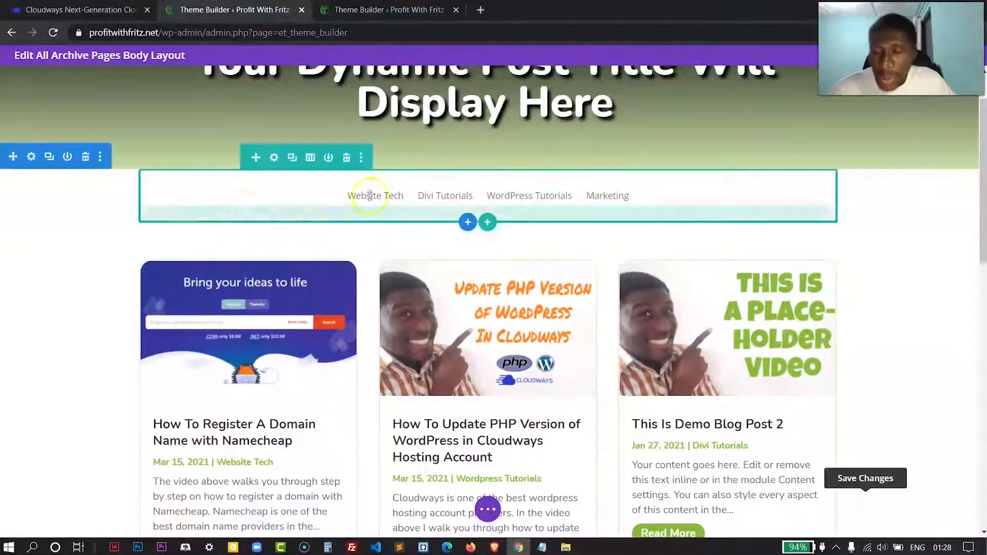
{"action": "left_click", "coordinate": [31, 157]}
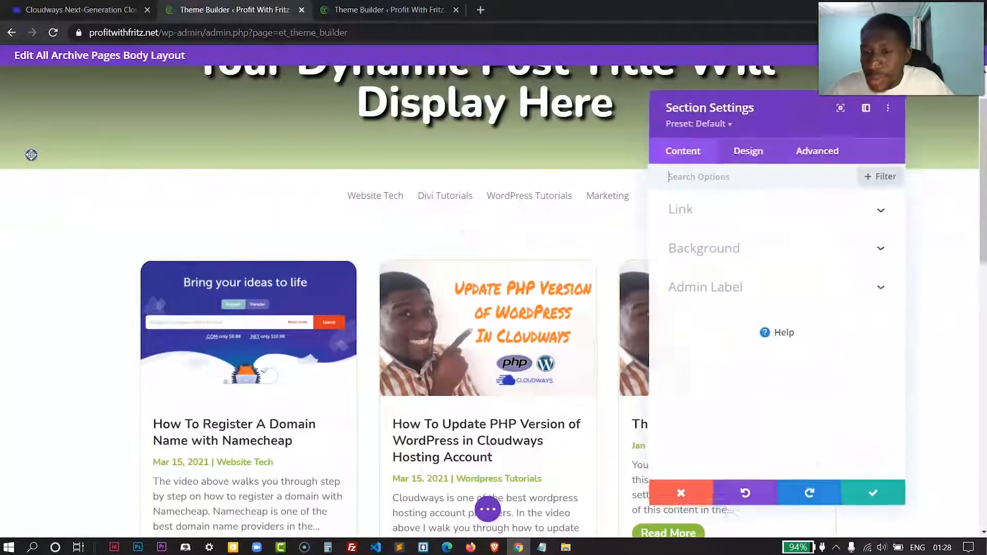
{"action": "left_click", "coordinate": [705, 177]}
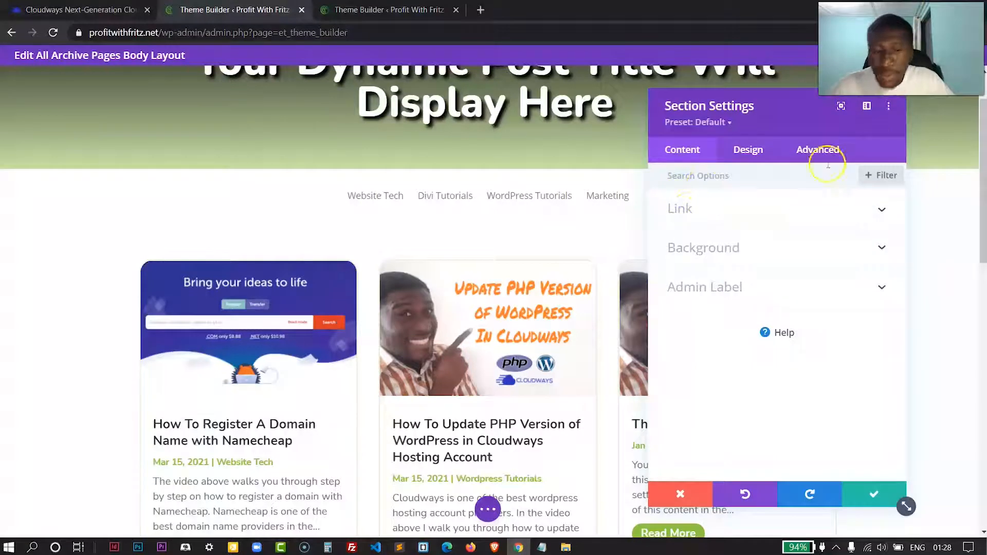
{"action": "left_click", "coordinate": [873, 493]}
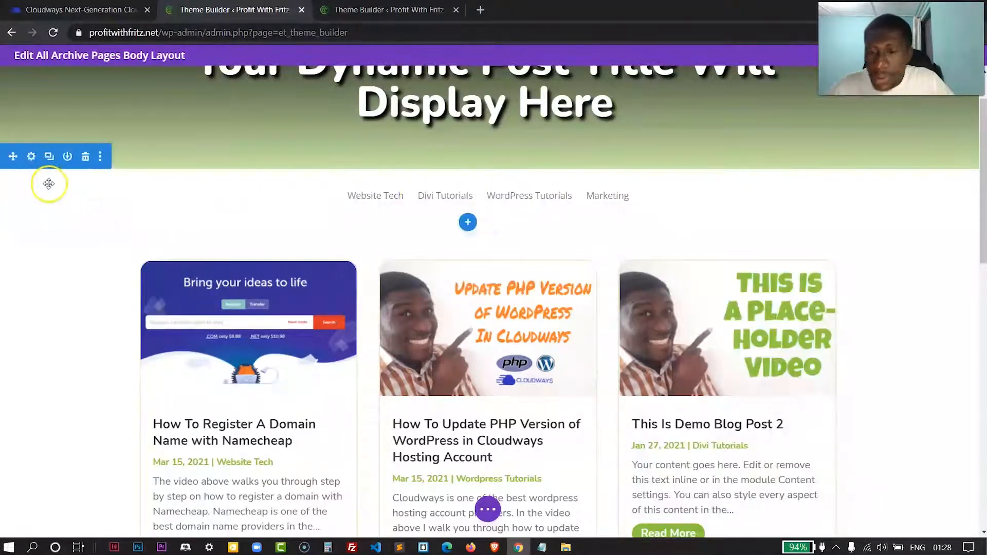
- Give the menu section the saved green background color and save the section settings
{"action": "left_click", "coordinate": [31, 156]}
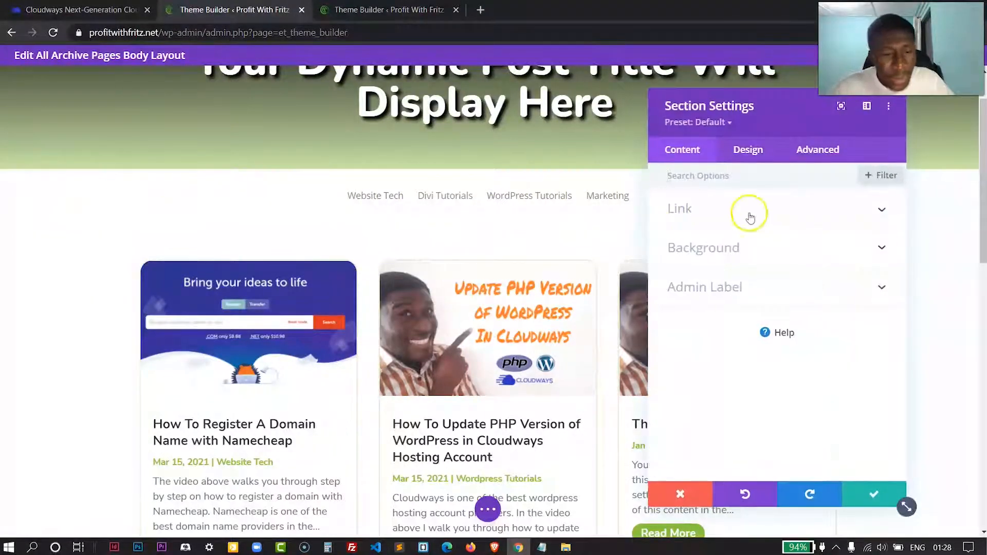
{"action": "left_click", "coordinate": [716, 248]}
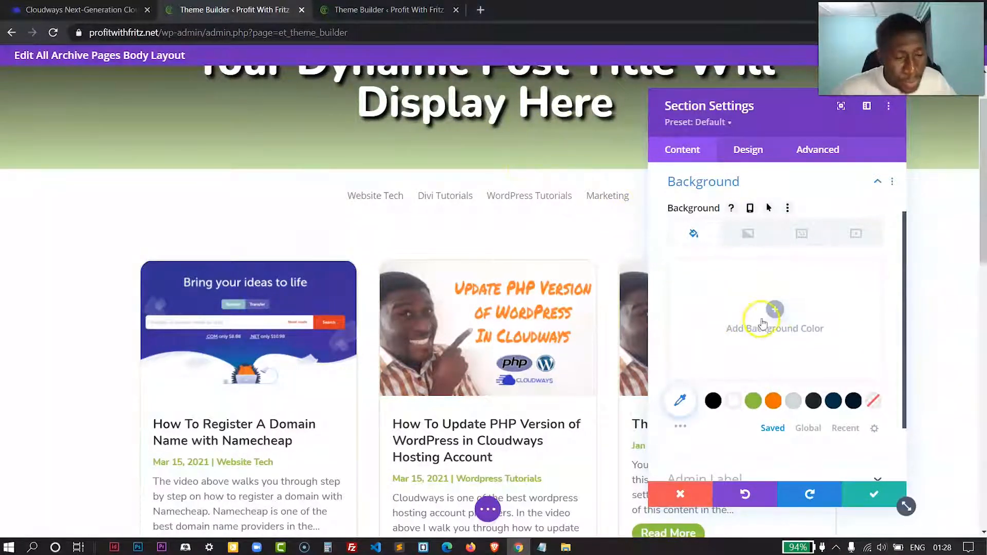
{"action": "left_click", "coordinate": [753, 402]}
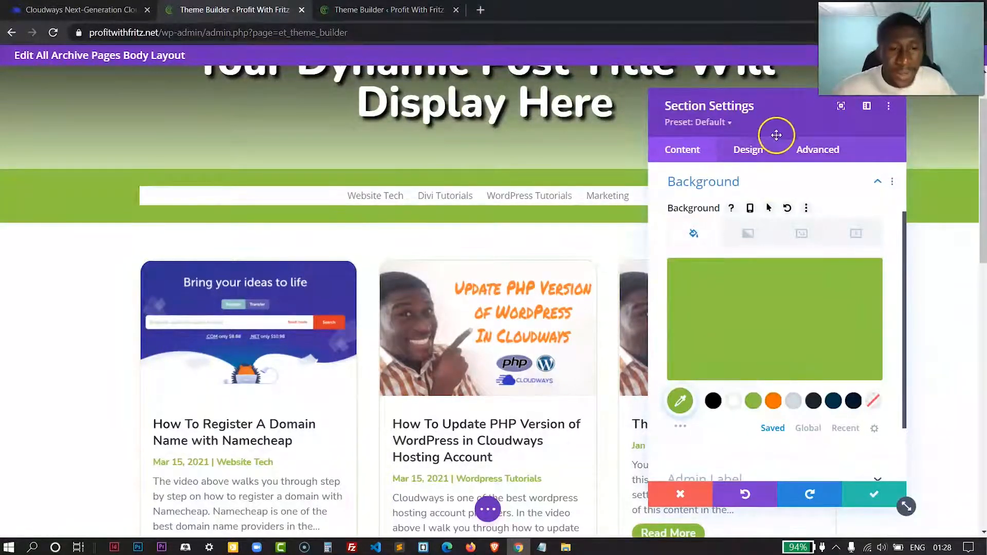
{"action": "left_click_drag", "start_coordinate": [771, 99], "coordinate": [486, 128]}
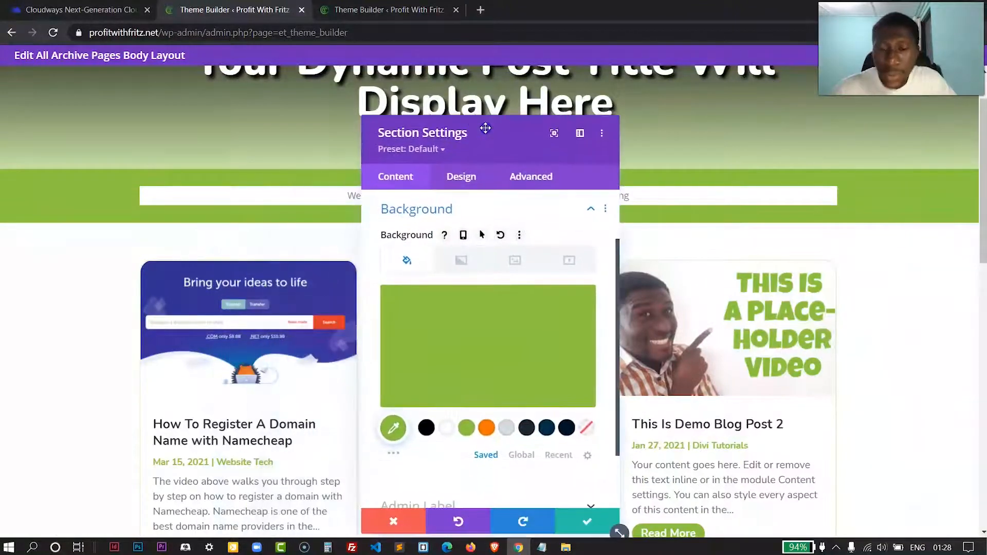
{"action": "left_click", "coordinate": [587, 521]}
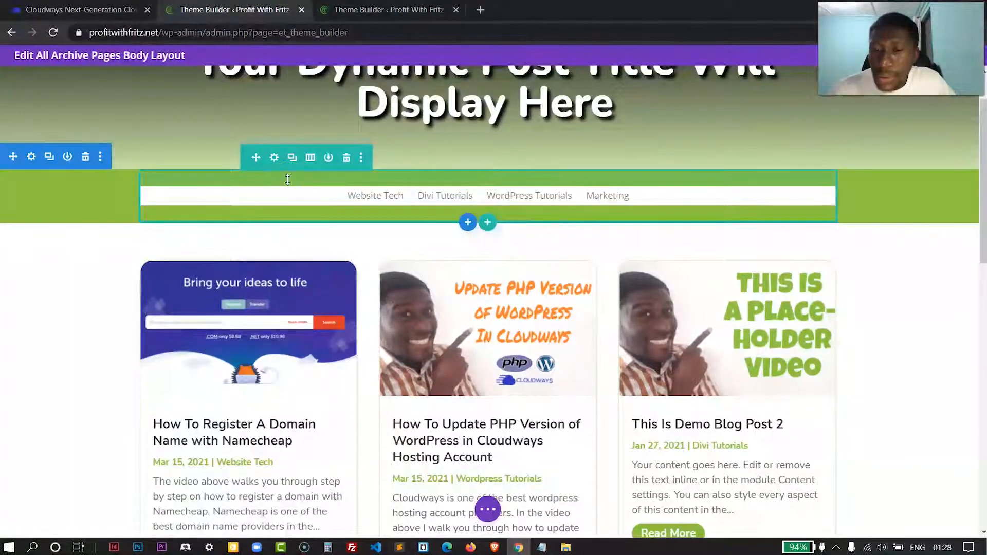
- Set the menu row's linked top and bottom padding to 10px and save the row settings
{"action": "left_click", "coordinate": [274, 157]}
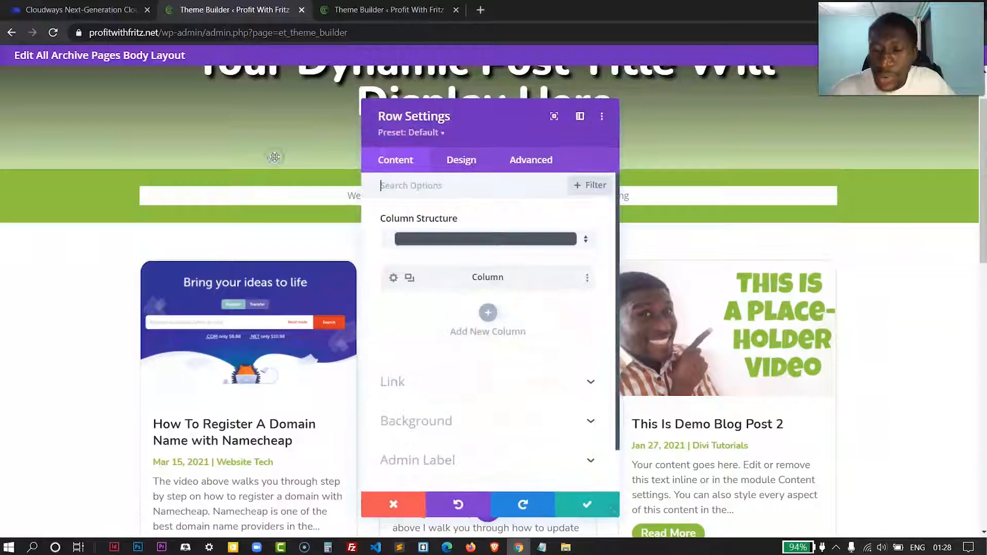
{"action": "left_click", "coordinate": [460, 161]}
{"action": "left_click", "coordinate": [416, 258]}
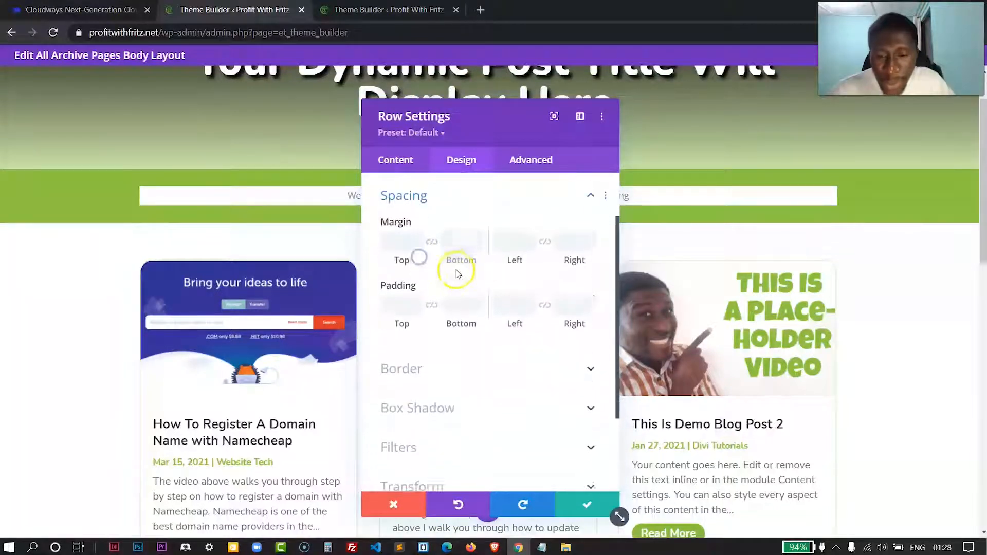
{"action": "left_click", "coordinate": [401, 302]}
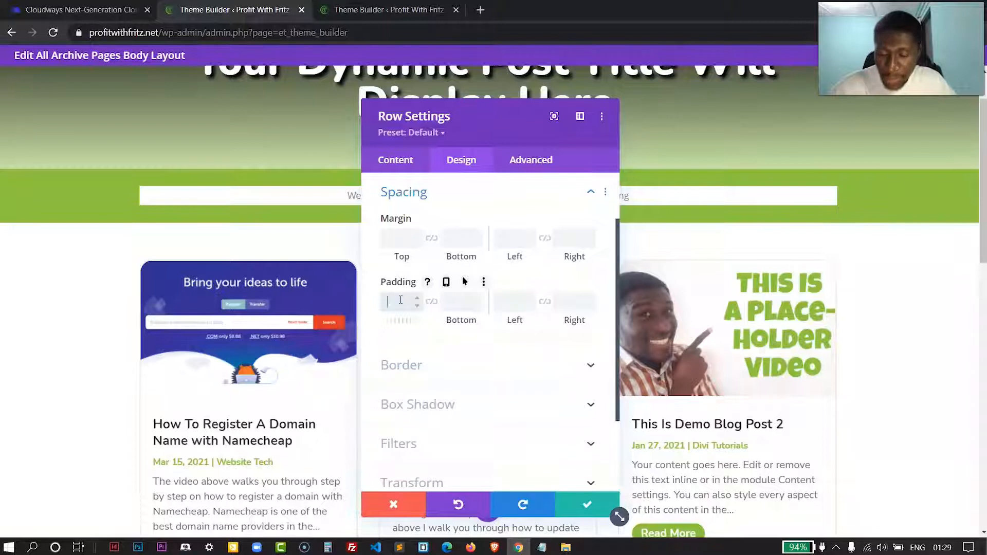
{"action": "left_click", "coordinate": [431, 303]}
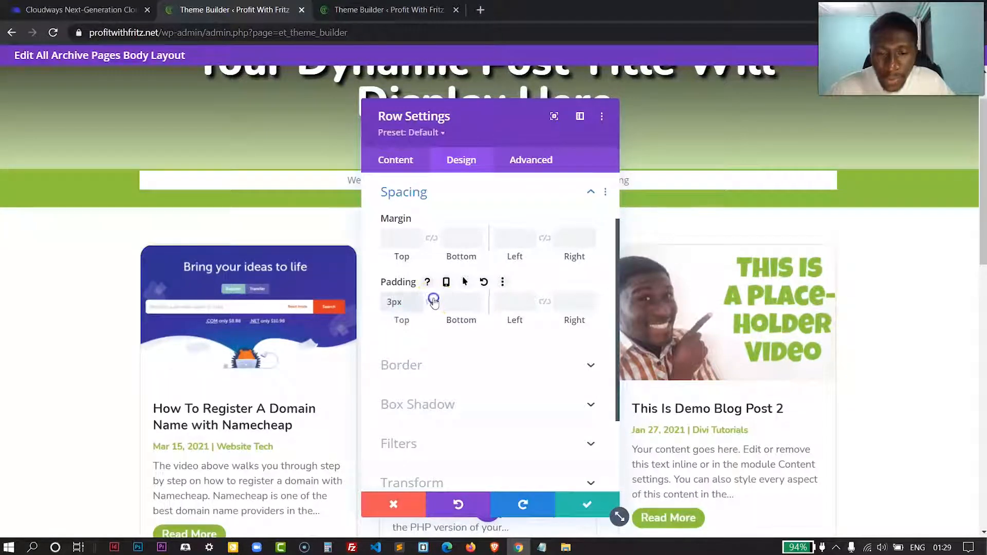
{"action": "left_click", "coordinate": [417, 299]}
{"action": "left_click", "coordinate": [417, 299]}
{"action": "left_click", "coordinate": [417, 298]}
{"action": "left_click", "coordinate": [417, 299]}
{"action": "left_click", "coordinate": [417, 299]}
{"action": "left_click", "coordinate": [417, 299]}
{"action": "left_click", "coordinate": [417, 299]}
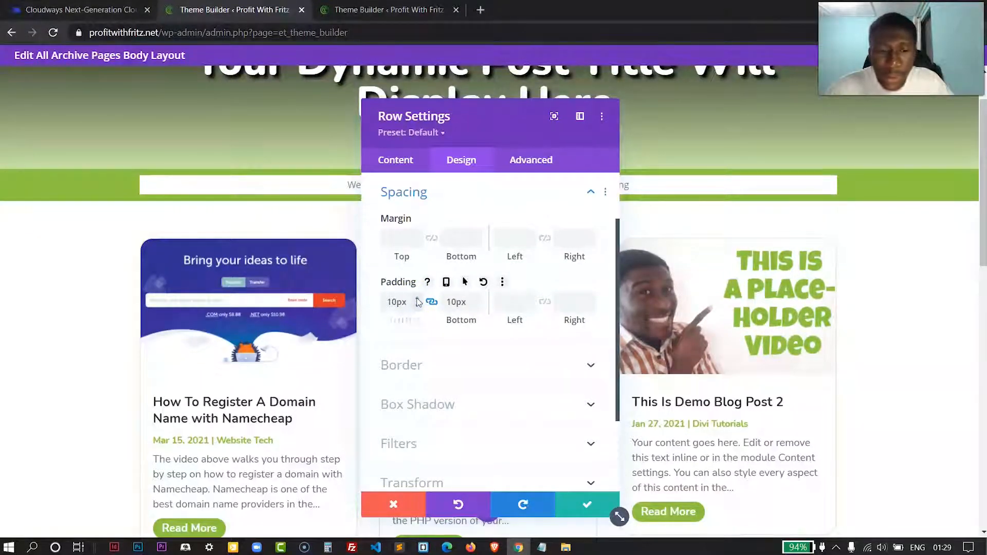
{"action": "left_click", "coordinate": [577, 500]}
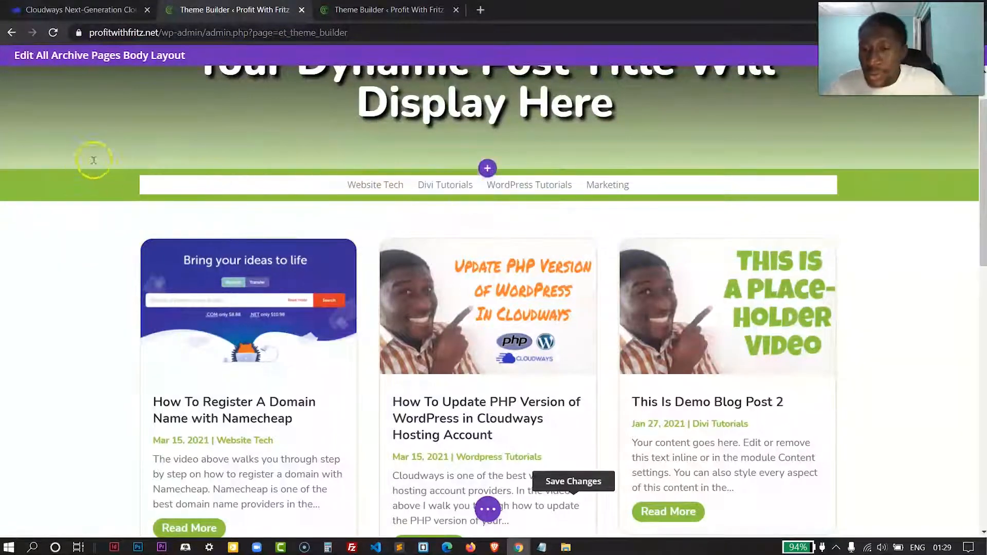
- Set the menu section's linked top and bottom padding to 10px and save the section settings
{"action": "left_click", "coordinate": [25, 160]}
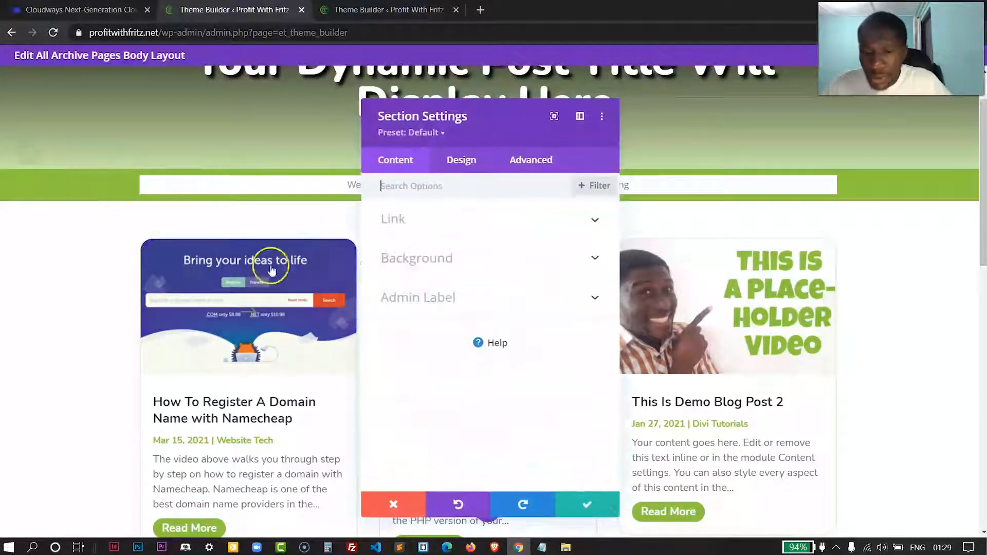
{"action": "left_click", "coordinate": [461, 161]}
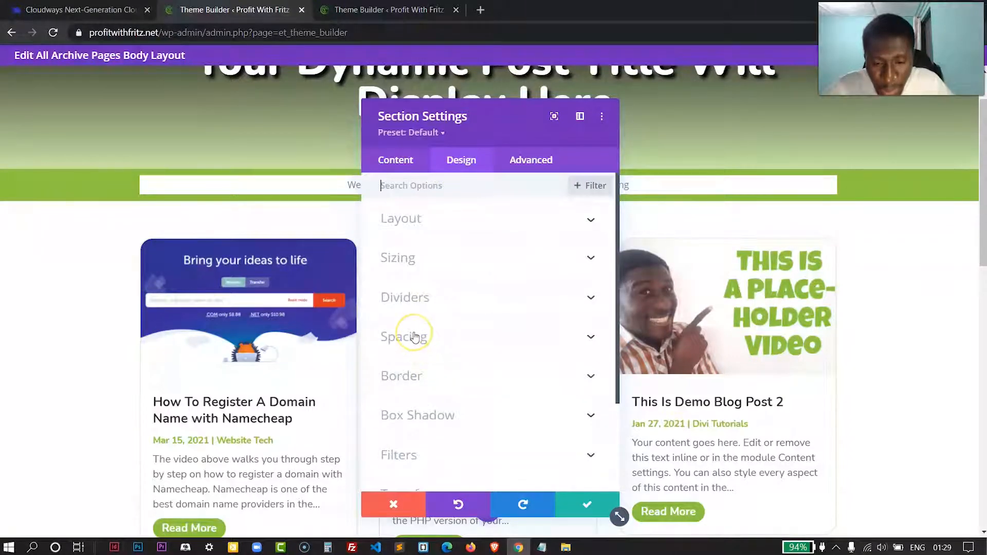
{"action": "left_click", "coordinate": [415, 336]}
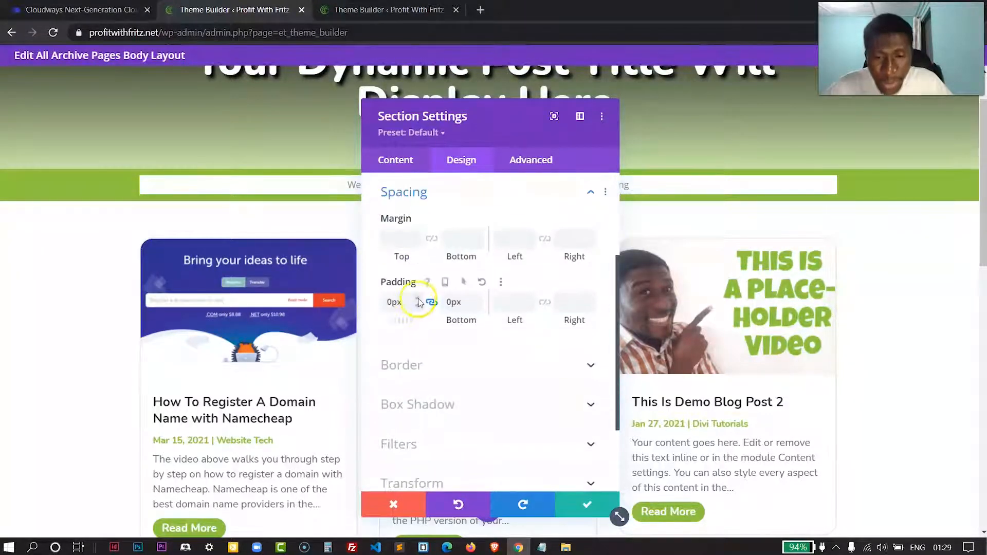
{"action": "left_click", "coordinate": [419, 300]}
{"action": "left_click", "coordinate": [419, 300]}
{"action": "left_click", "coordinate": [419, 300]}
{"action": "left_click", "coordinate": [418, 300]}
{"action": "left_click", "coordinate": [418, 300]}
{"action": "left_click", "coordinate": [419, 300]}
{"action": "left_click", "coordinate": [419, 300]}
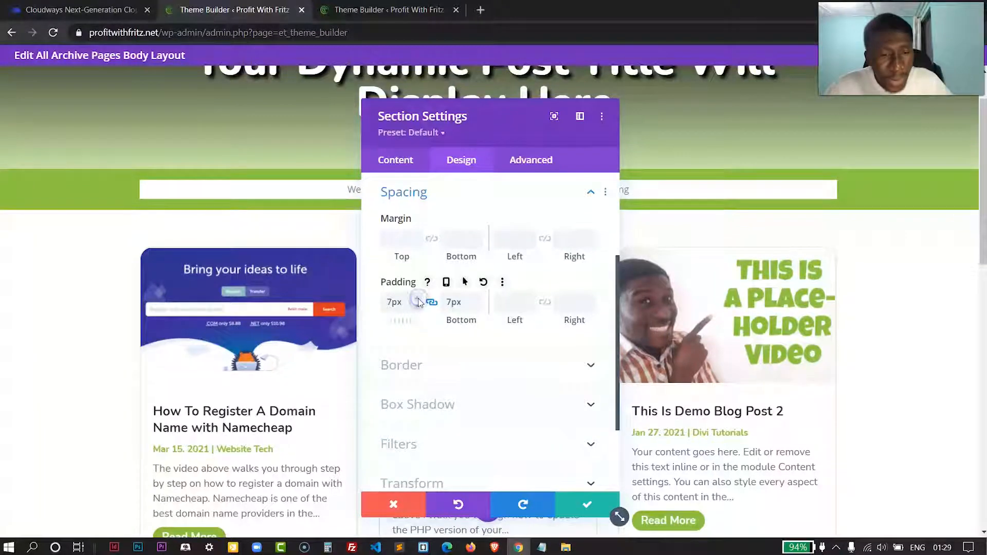
{"action": "left_click", "coordinate": [419, 300]}
{"action": "left_click", "coordinate": [418, 300]}
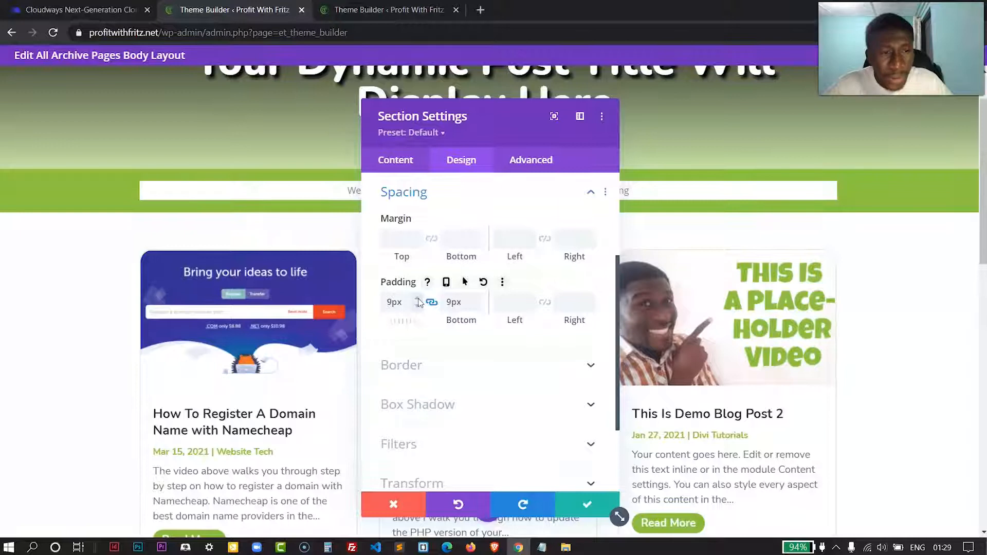
{"action": "left_click", "coordinate": [418, 300]}
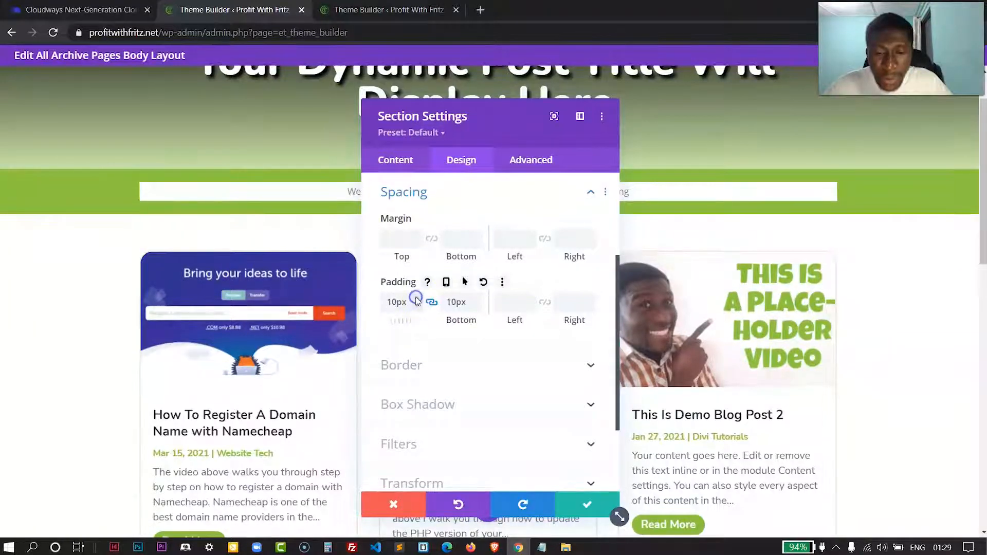
{"action": "left_click", "coordinate": [586, 505]}
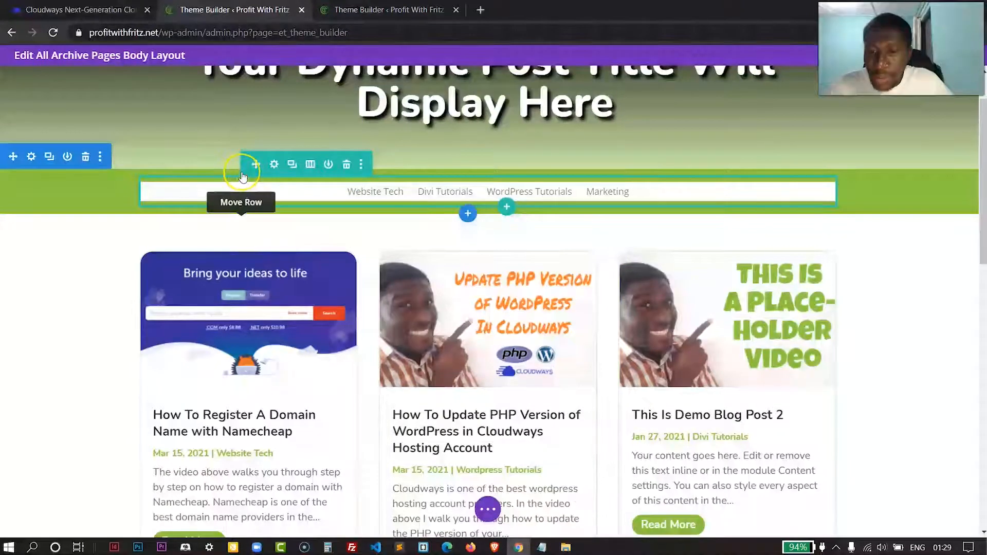
- Set the menu row's rounded corners to 5px on all four corners and save the row settings
{"action": "left_click", "coordinate": [368, 167]}
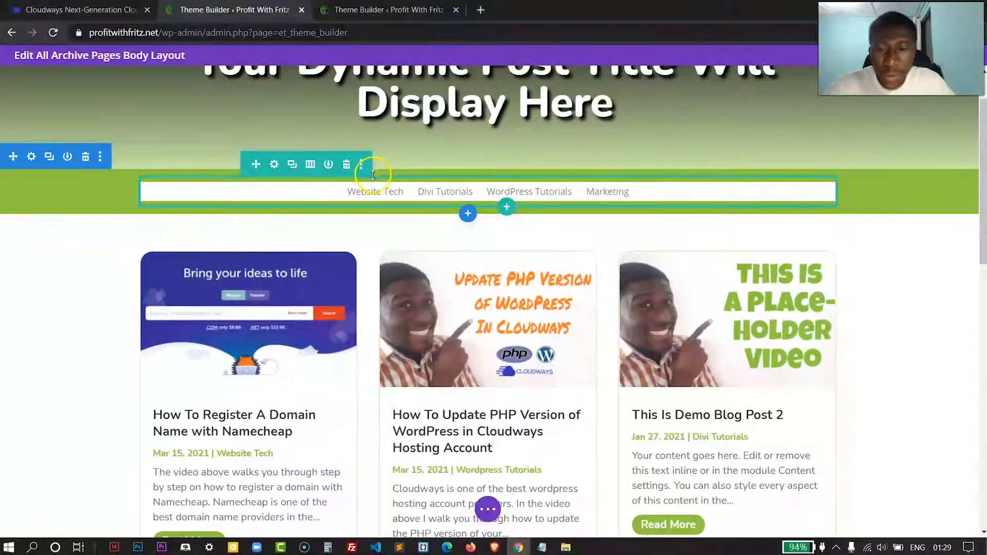
{"action": "left_click", "coordinate": [274, 164]}
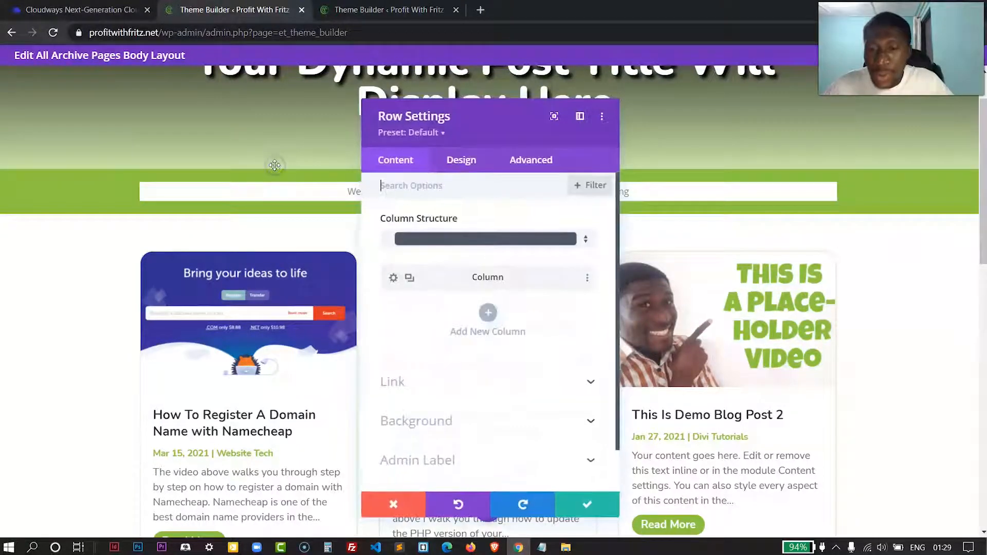
{"action": "left_click", "coordinate": [460, 159]}
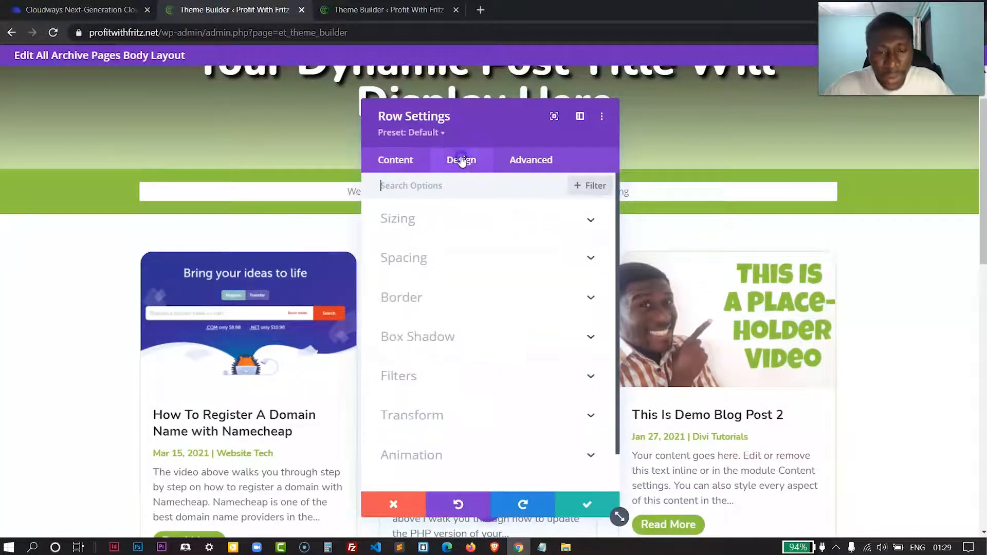
{"action": "scroll", "coordinate": [449, 232], "scroll_direction": "down", "scroll_amount": 1}
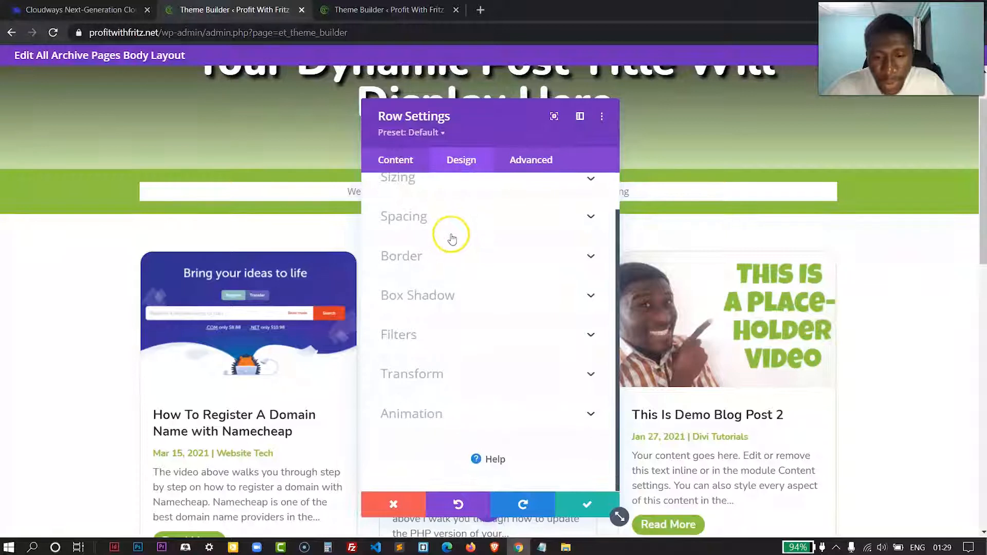
{"action": "left_click", "coordinate": [410, 256]}
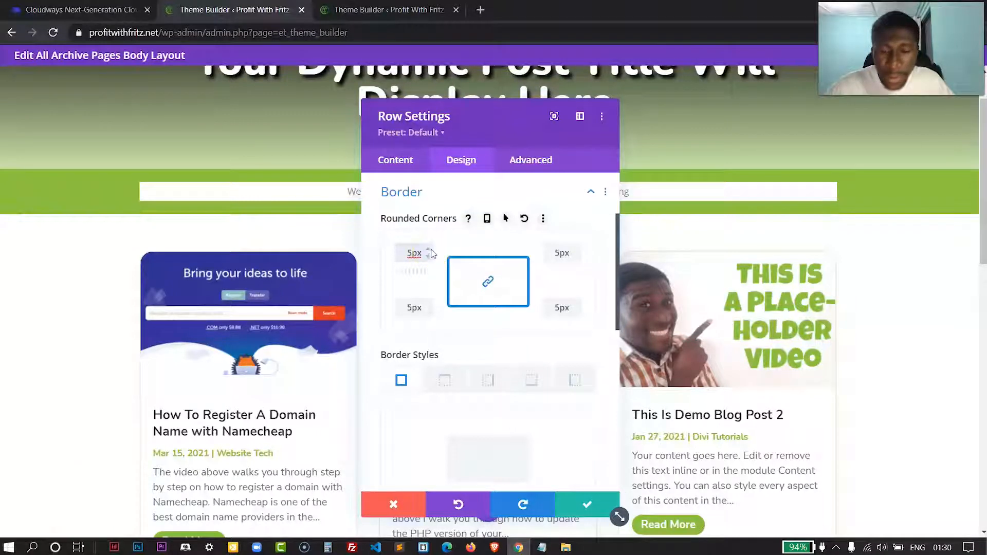
{"action": "left_click", "coordinate": [587, 504]}
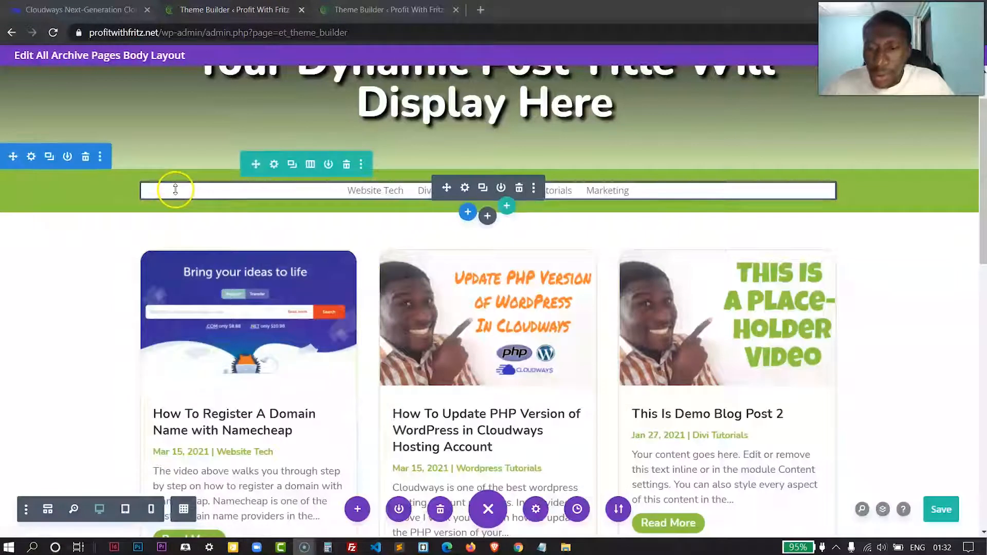
- Set the menu row's top and bottom padding to 0px and save the row settings
{"action": "left_click", "coordinate": [275, 165]}
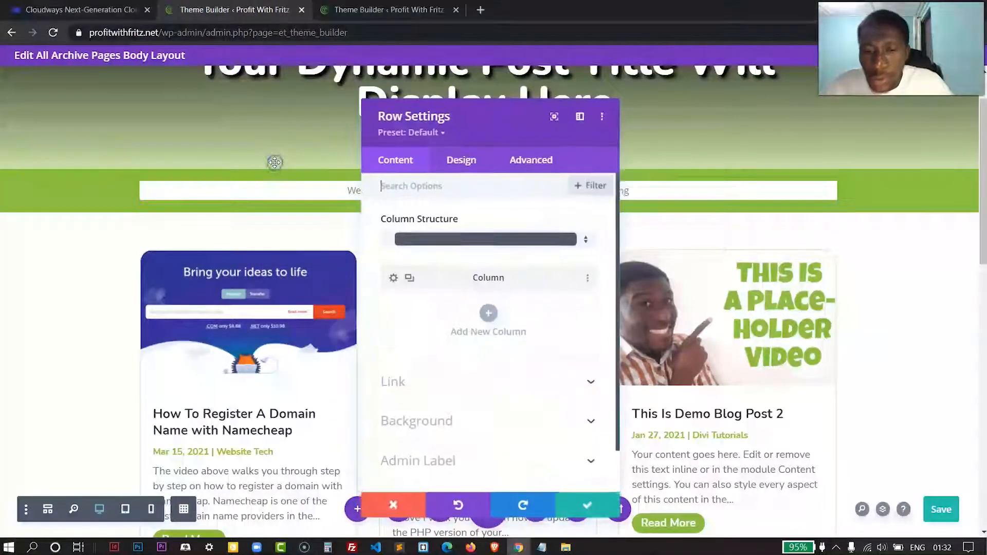
{"action": "left_click", "coordinate": [461, 160]}
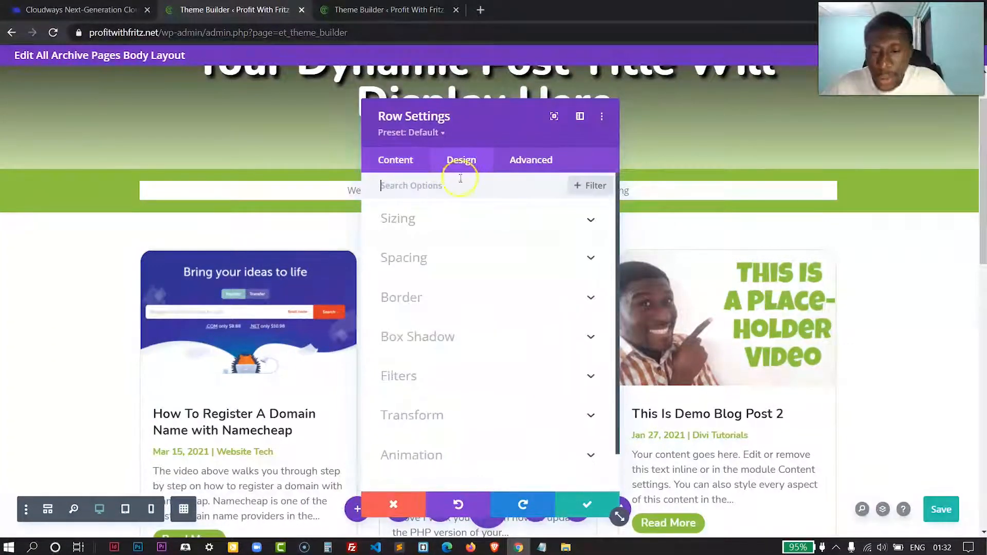
{"action": "left_click", "coordinate": [396, 255]}
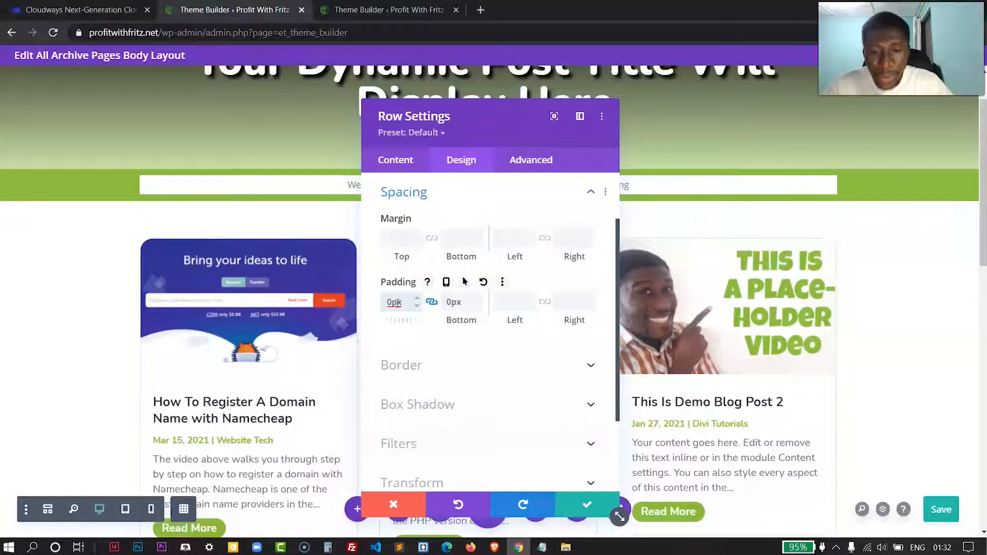
{"action": "left_click", "coordinate": [587, 505]}
- Round all four corners of the menu row to 50px and save the row settings
{"action": "mouse_move", "coordinate": [299, 184]}
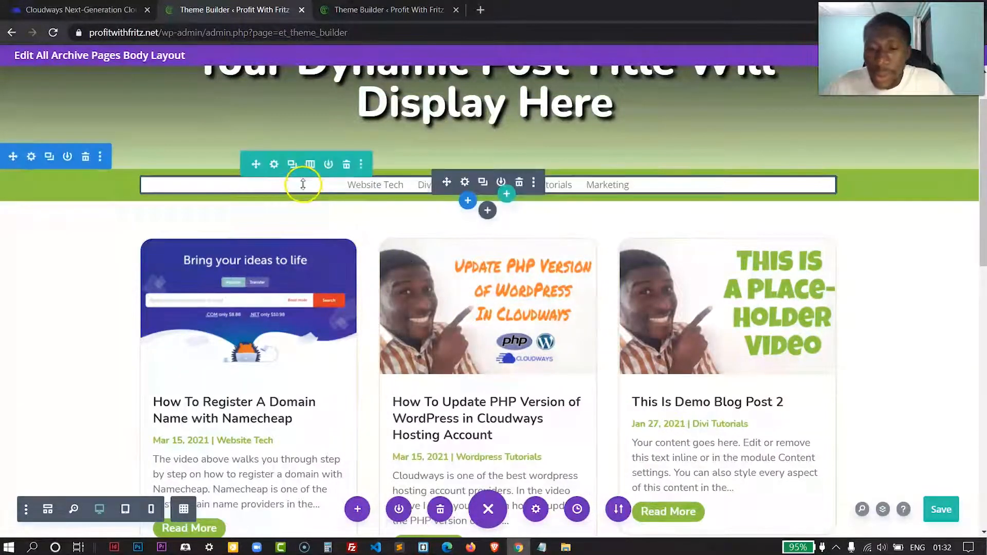
{"action": "left_click", "coordinate": [274, 165]}
{"action": "left_click", "coordinate": [453, 161]}
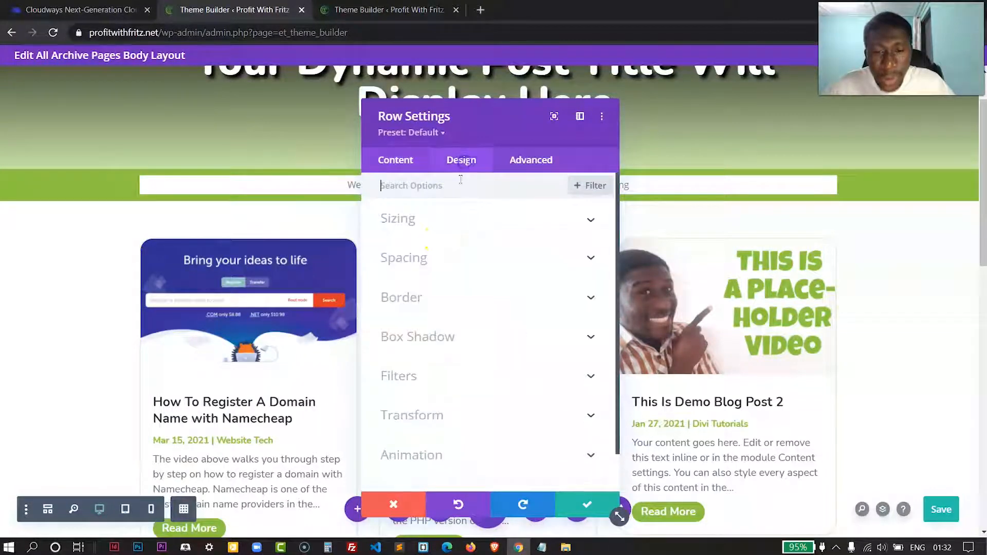
{"action": "left_click", "coordinate": [408, 297]}
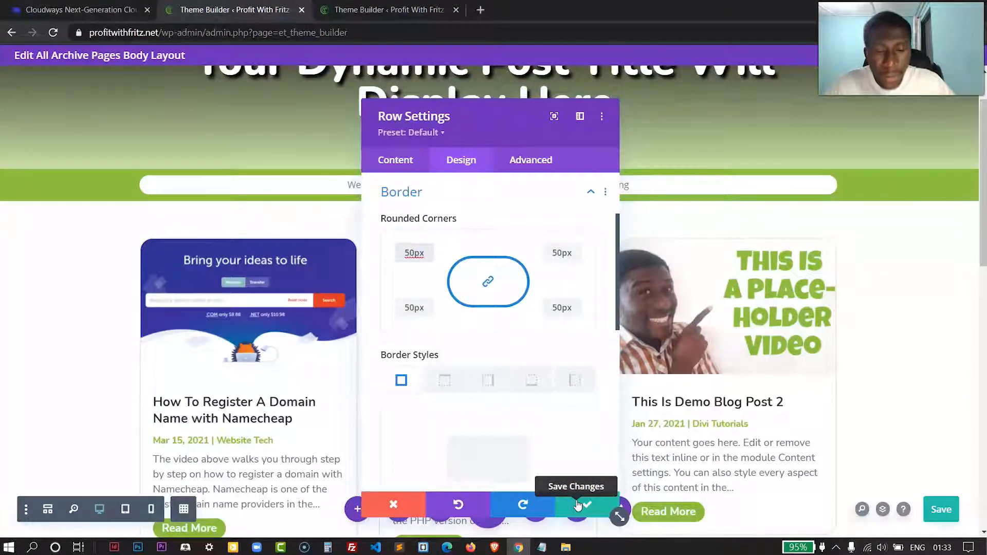
{"action": "left_click", "coordinate": [406, 165]}
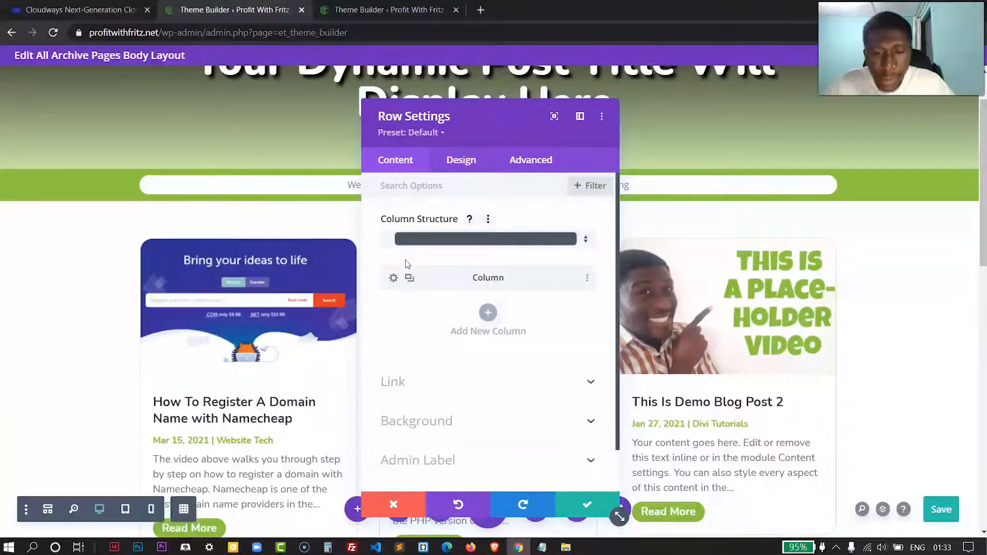
{"action": "left_click", "coordinate": [581, 502]}
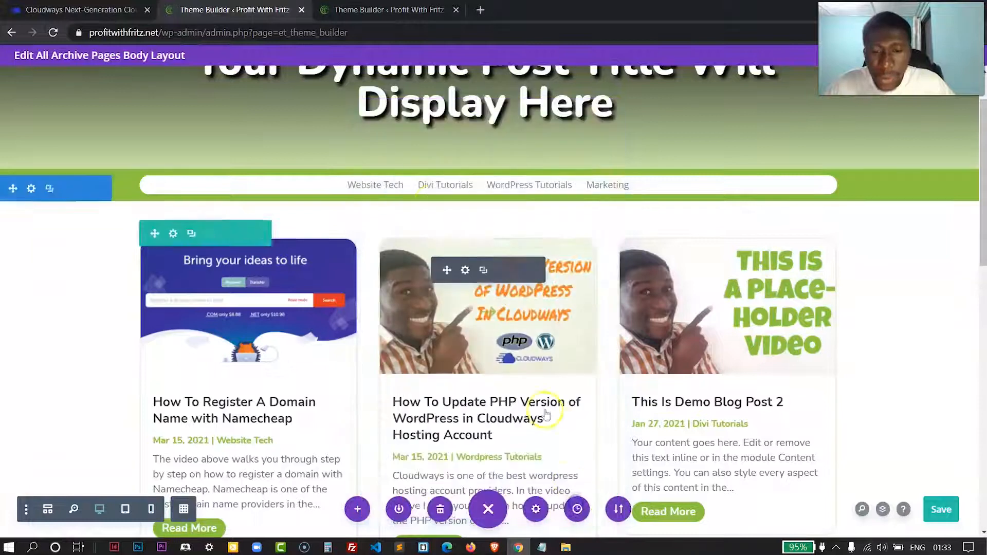
- Remove the menu module's background color by making it transparent and save the module settings
{"action": "mouse_move", "coordinate": [435, 185]}
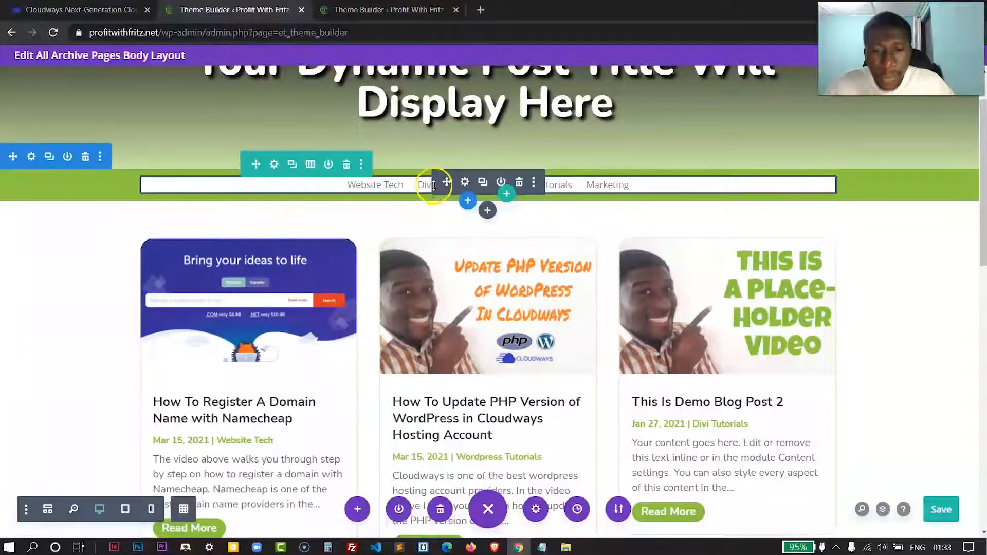
{"action": "left_click", "coordinate": [466, 182]}
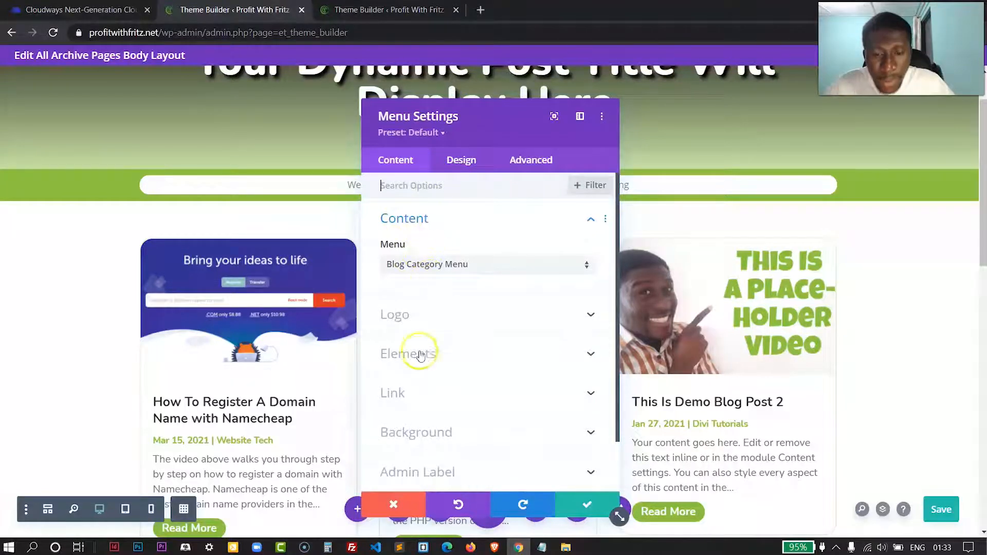
{"action": "left_click", "coordinate": [410, 429]}
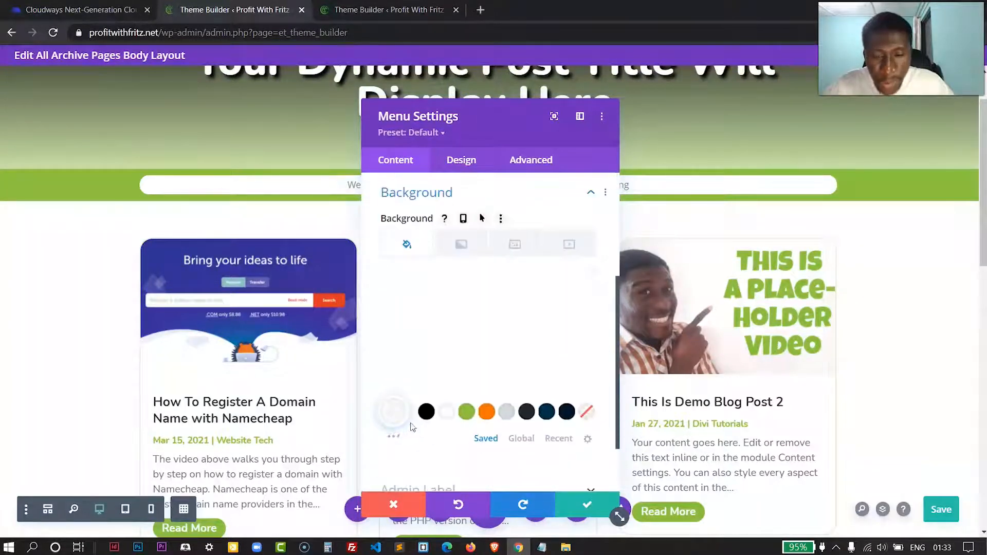
{"action": "left_click", "coordinate": [589, 419]}
{"action": "left_click_drag", "start_coordinate": [481, 110], "coordinate": [346, 97]}
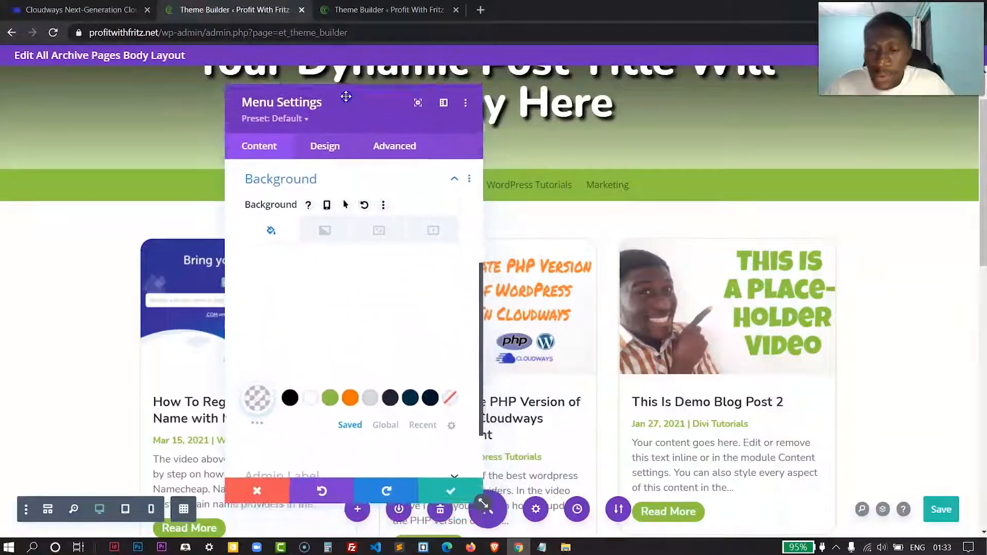
{"action": "left_click", "coordinate": [450, 490]}
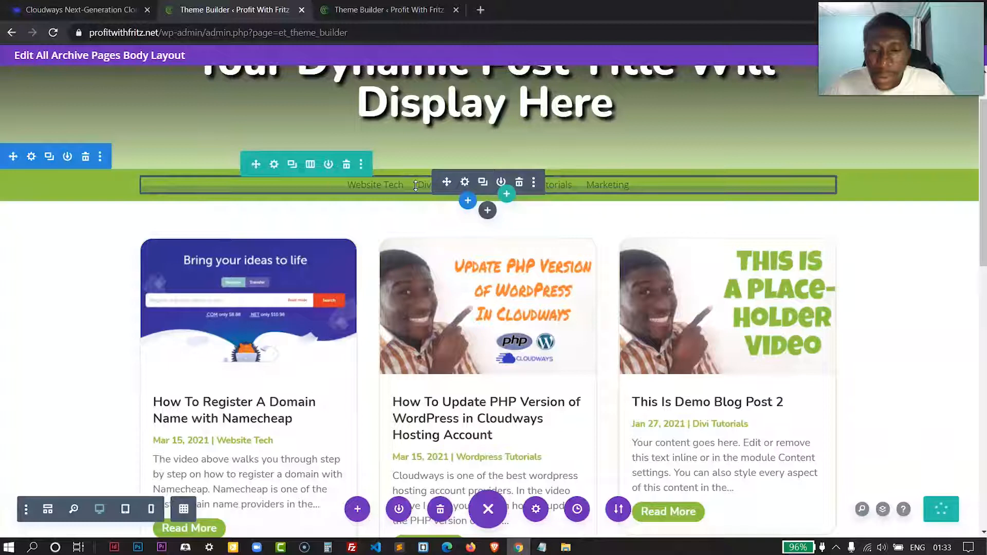
- Add a background gradient to the row that holds the category menu
{"action": "left_click", "coordinate": [275, 165]}
{"action": "left_click_drag", "start_coordinate": [320, 89], "coordinate": [459, 84]}
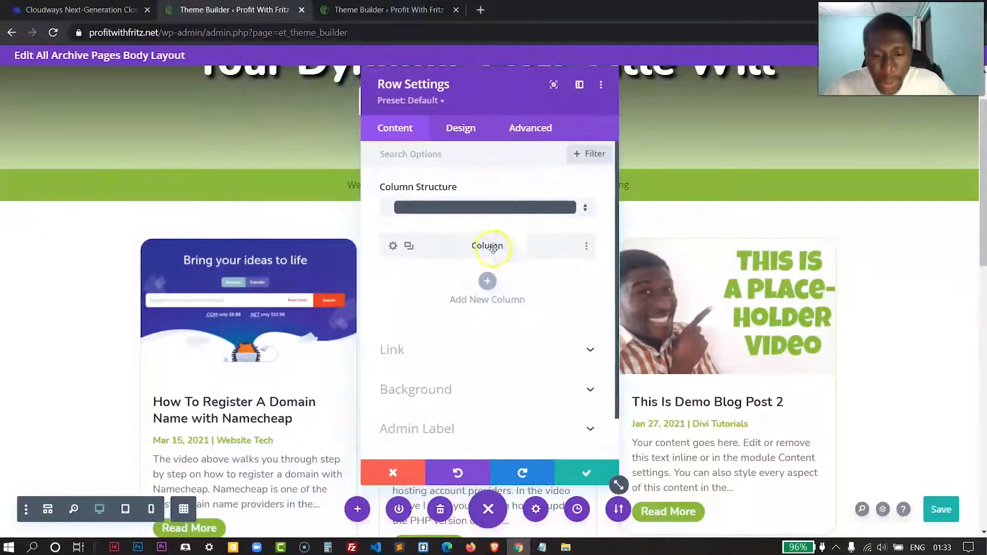
{"action": "scroll", "coordinate": [395, 224], "scroll_direction": "down", "scroll_amount": 1}
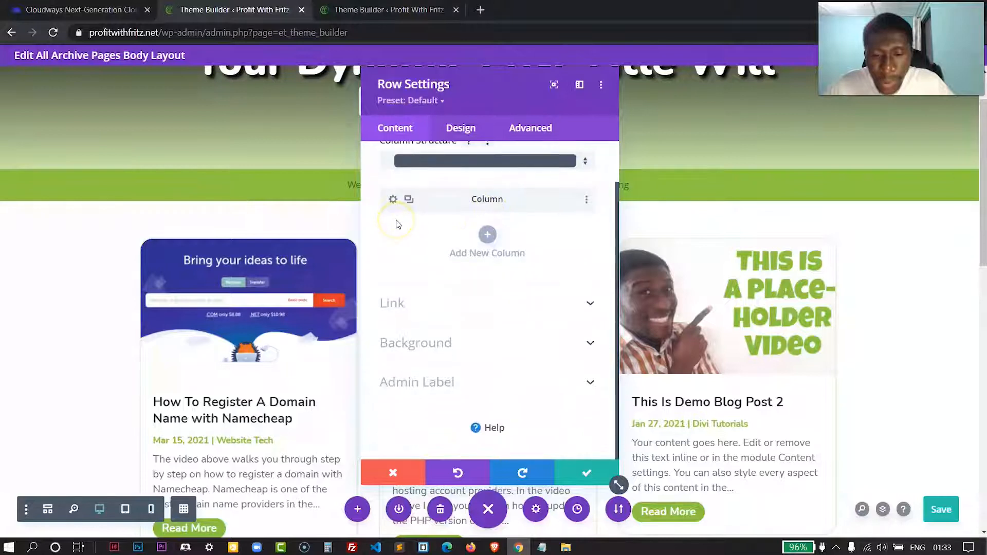
{"action": "left_click", "coordinate": [419, 342]}
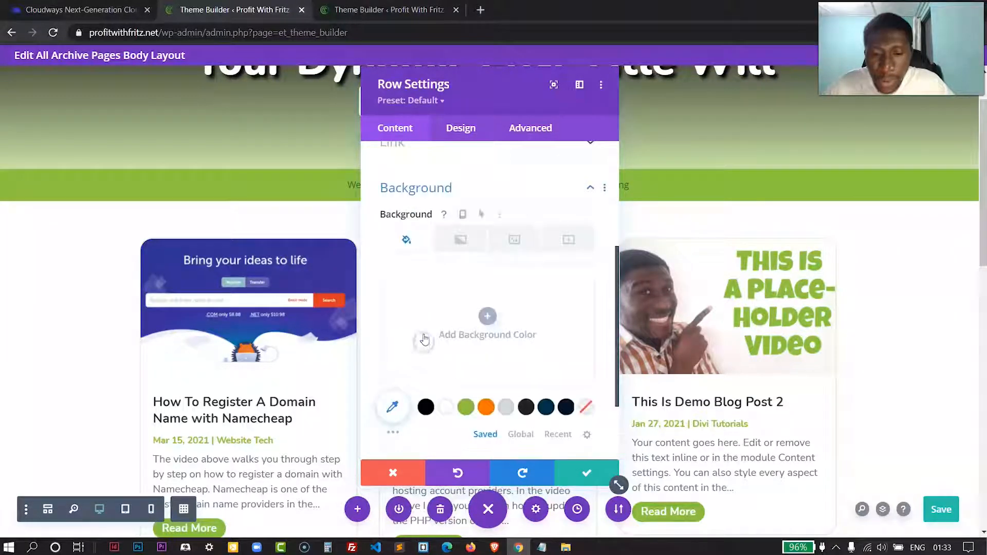
{"action": "scroll", "coordinate": [375, 219], "scroll_direction": "down", "scroll_amount": 2}
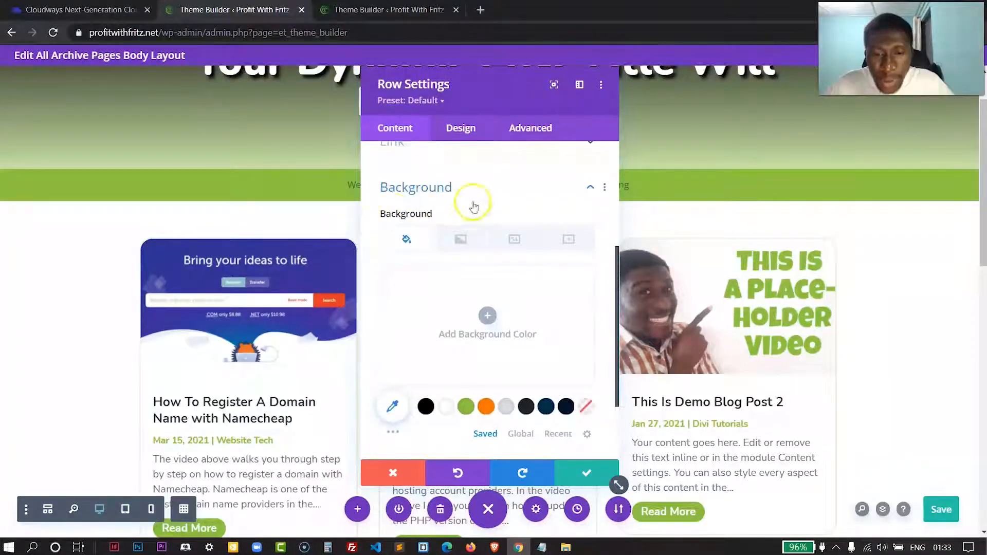
{"action": "left_click", "coordinate": [461, 239]}
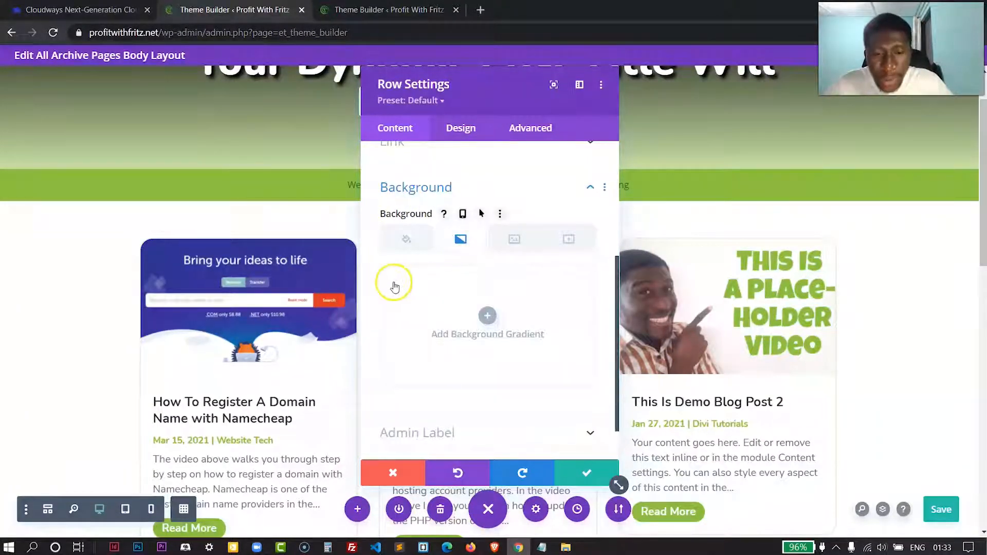
{"action": "left_click", "coordinate": [487, 316]}
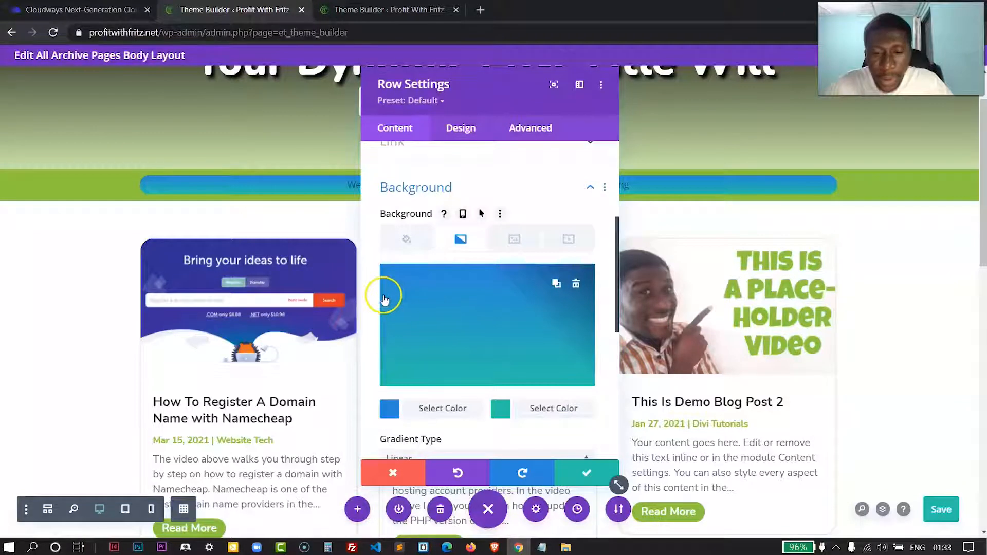
- Set the row gradient's first color to green #8dc63f and its second color to black #000000
{"action": "left_click_drag", "start_coordinate": [520, 77], "coordinate": [765, 121]}
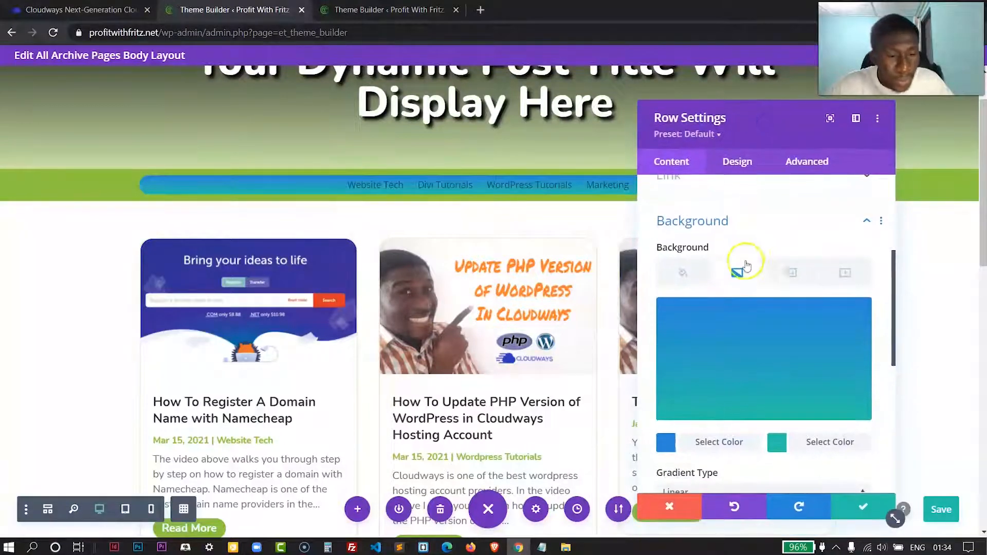
{"action": "left_click", "coordinate": [665, 441]}
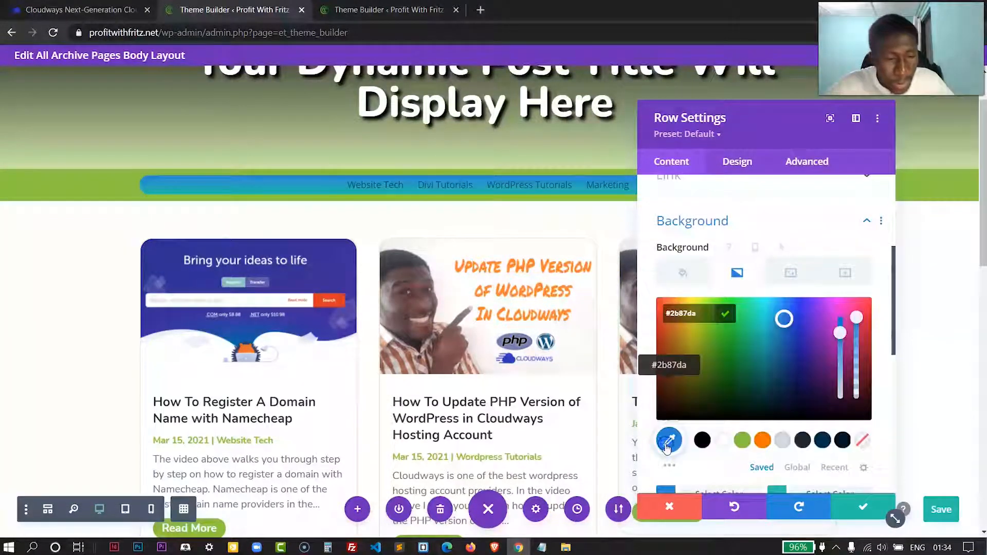
{"action": "left_click", "coordinate": [742, 441]}
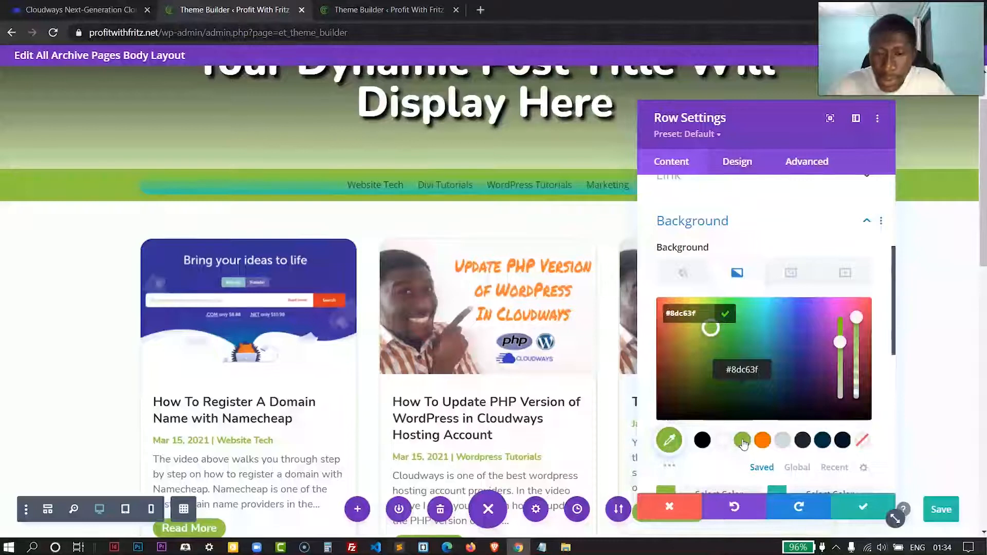
{"action": "left_click", "coordinate": [725, 315]}
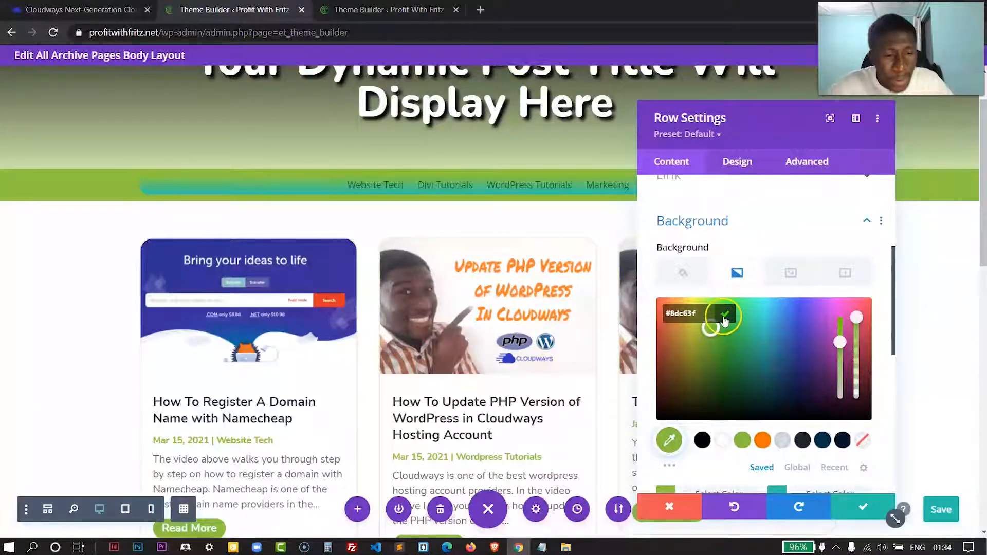
{"action": "left_click", "coordinate": [779, 440]}
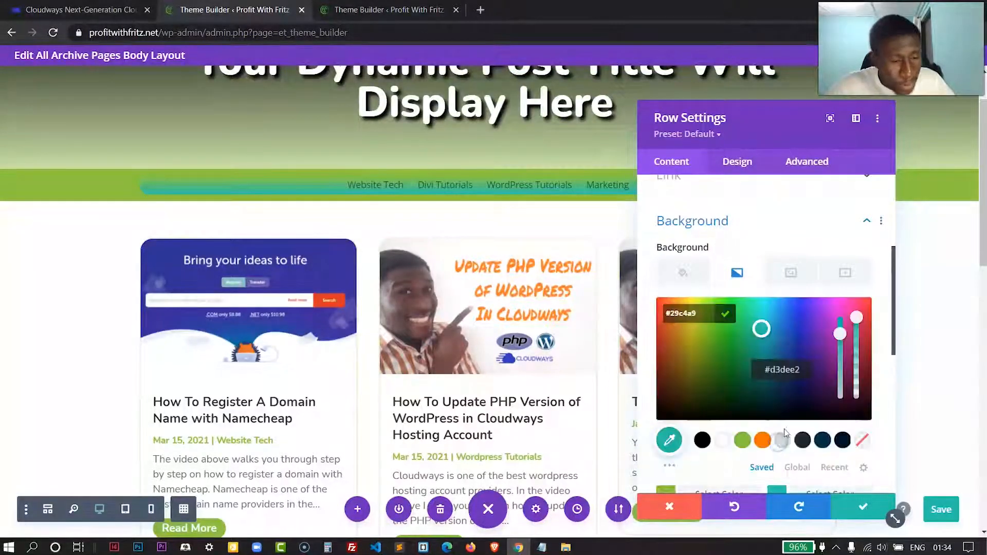
{"action": "left_click", "coordinate": [703, 441]}
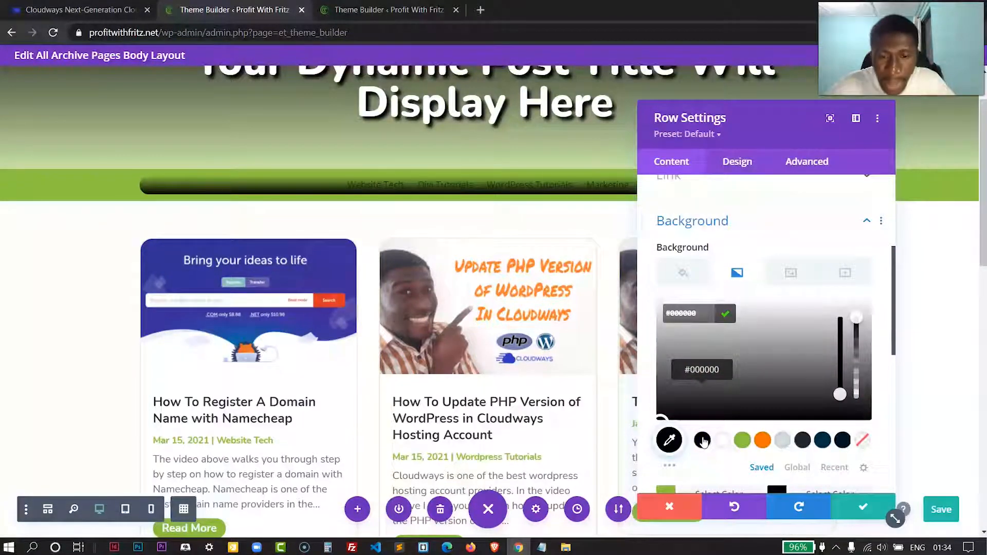
{"action": "left_click", "coordinate": [728, 317]}
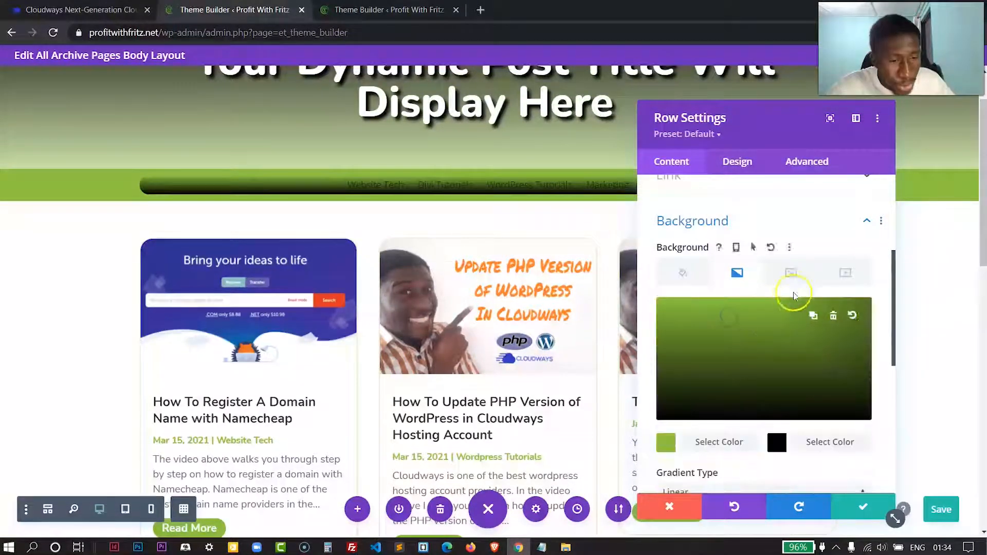
- Set the row's gradient direction to 90deg and save the row settings
{"action": "scroll", "coordinate": [802, 288], "scroll_direction": "down", "scroll_amount": 4}
{"action": "left_click", "coordinate": [835, 350]}
{"action": "type", "text": "90"}
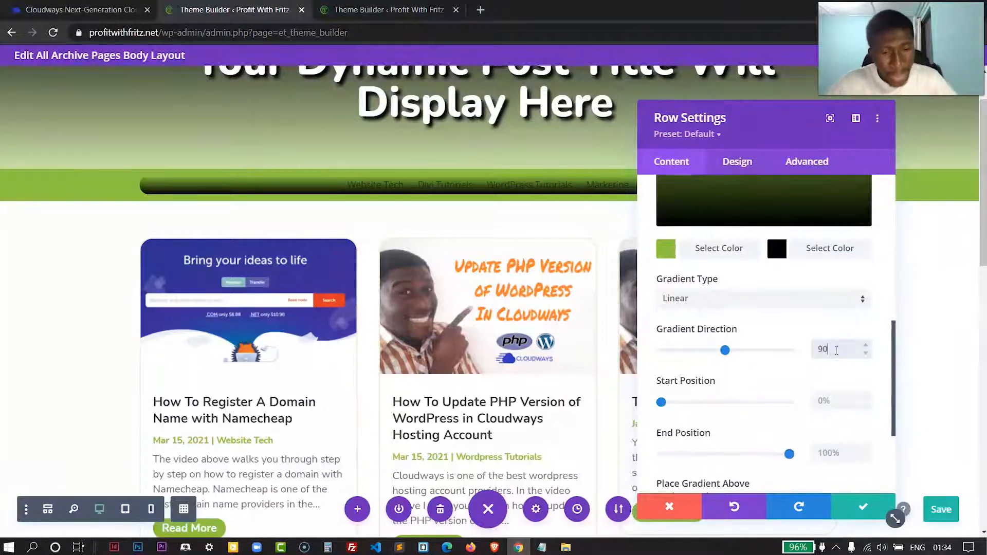
{"action": "type", "text": "deg"}
{"action": "left_click_drag", "start_coordinate": [811, 145], "coordinate": [622, 113]}
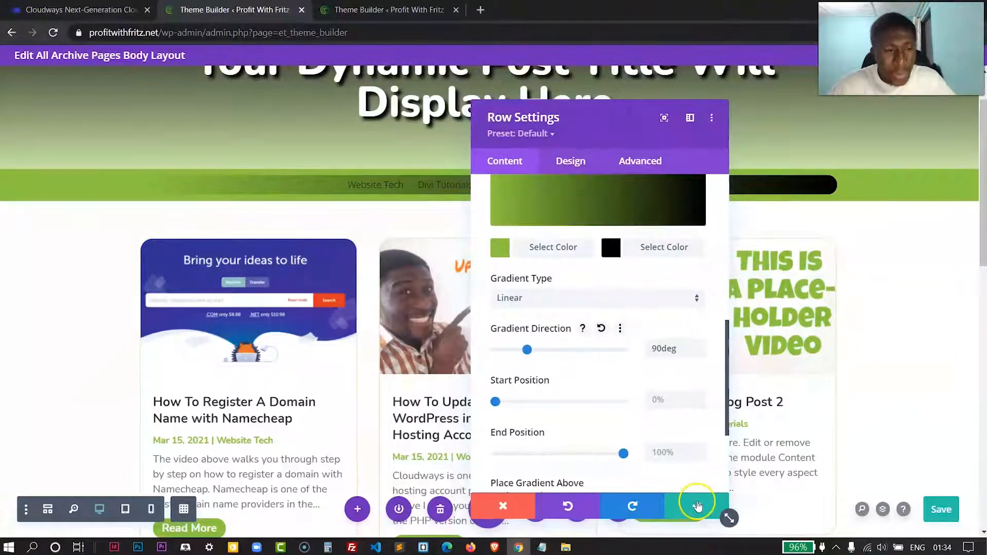
{"action": "left_click", "coordinate": [697, 506]}
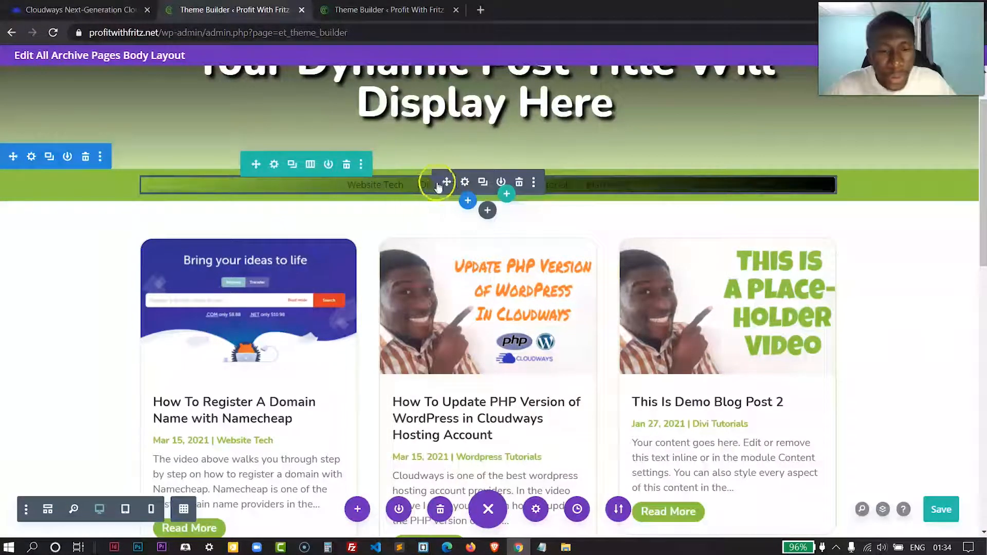
- Set the menu module's text font to Nunito with a Bold font weight
{"action": "left_click", "coordinate": [465, 183]}
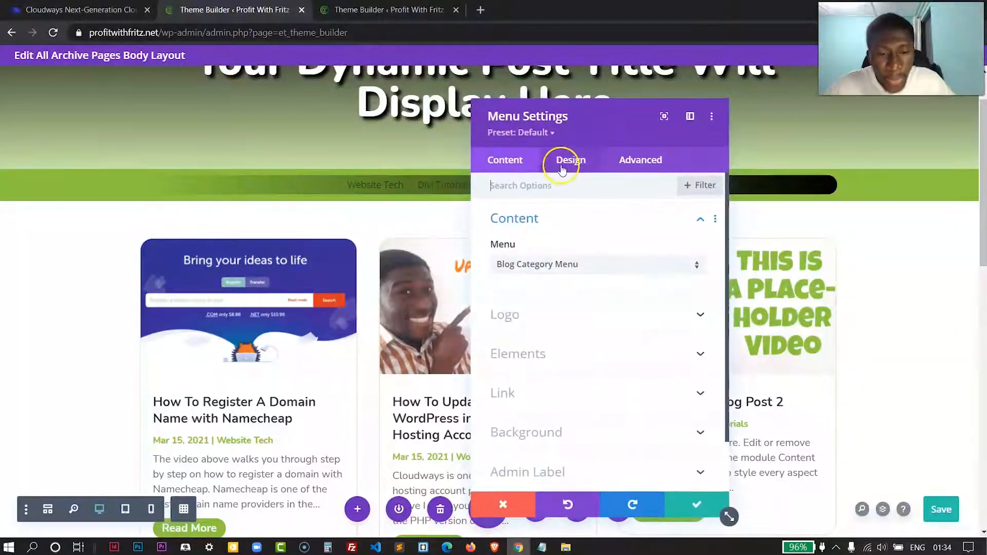
{"action": "left_click", "coordinate": [572, 164]}
{"action": "left_click", "coordinate": [535, 257]}
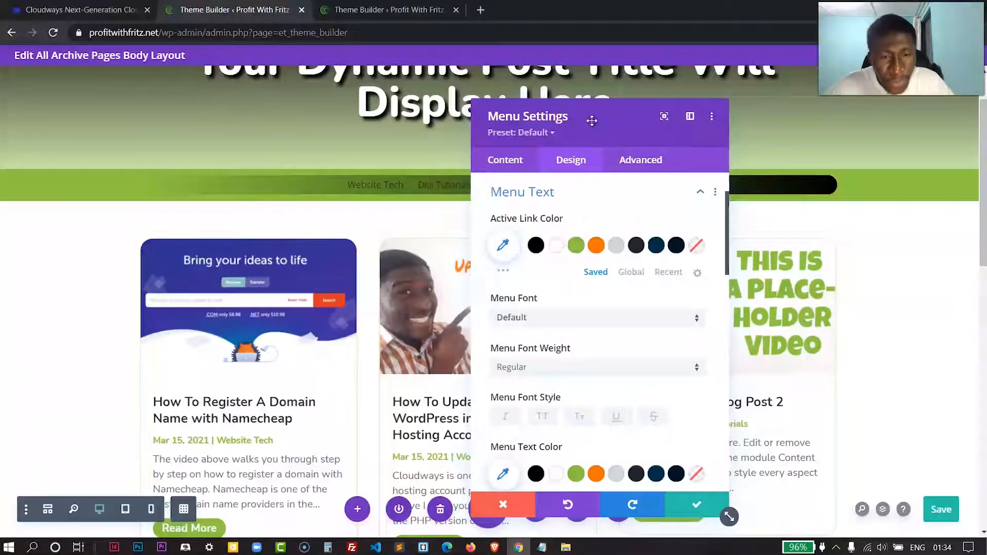
{"action": "left_click_drag", "start_coordinate": [592, 120], "coordinate": [603, 93]}
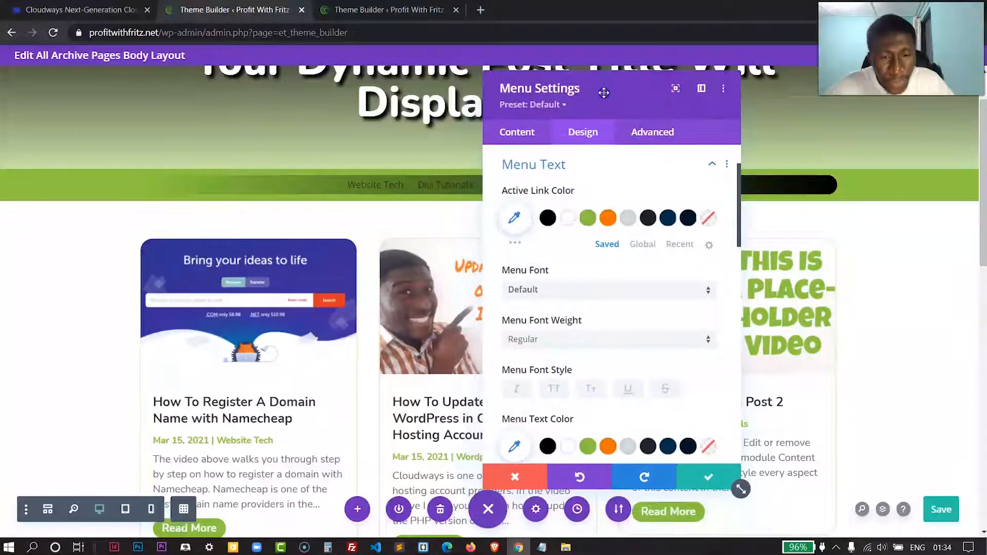
{"action": "left_click", "coordinate": [583, 289]}
{"action": "left_click", "coordinate": [532, 169]}
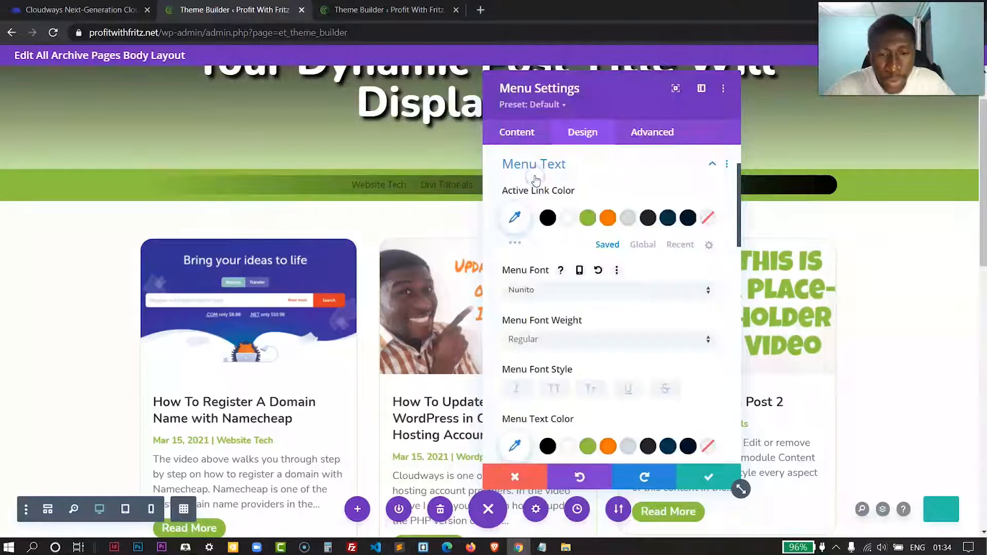
{"action": "left_click_drag", "start_coordinate": [592, 78], "coordinate": [147, 104]}
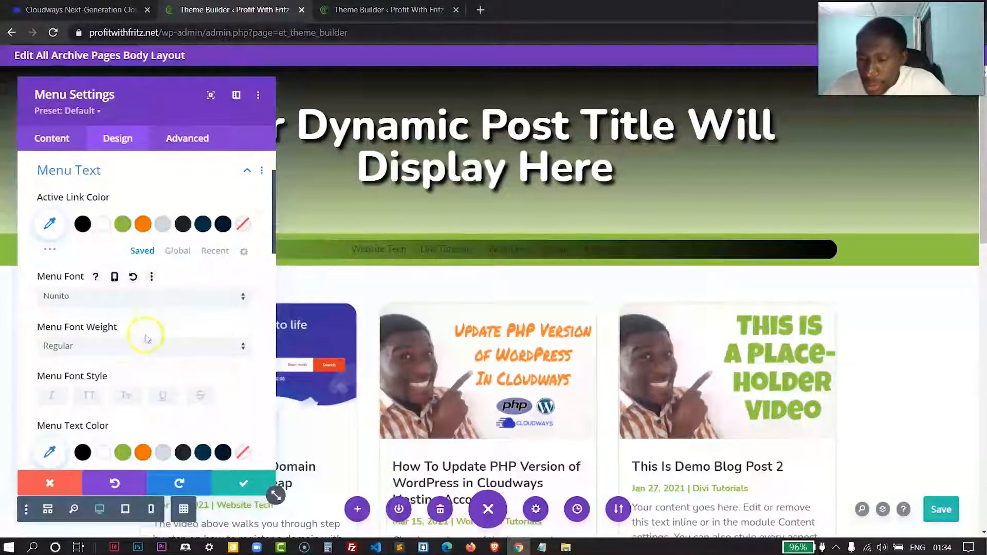
{"action": "left_click", "coordinate": [119, 345]}
{"action": "left_click", "coordinate": [90, 407]}
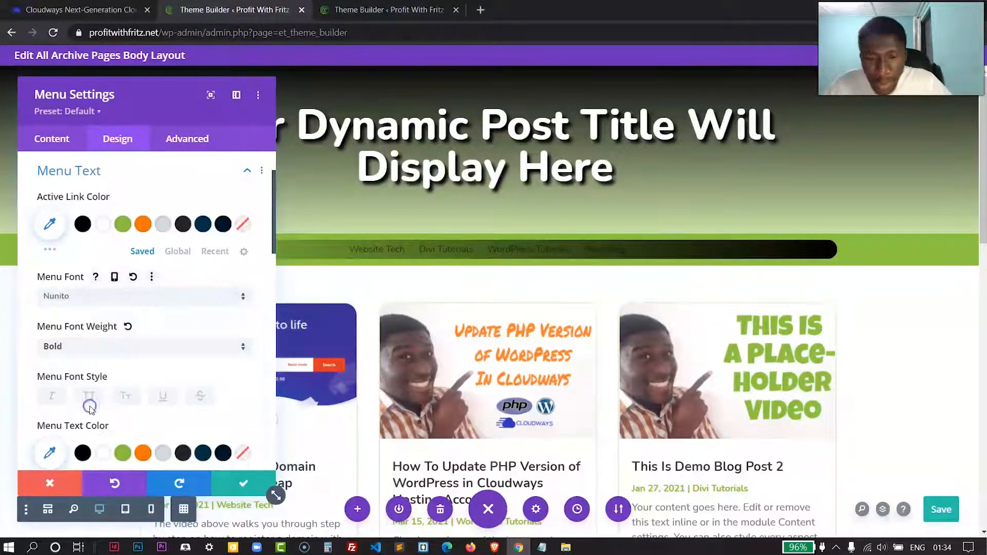
- Increase the menu text size to 18px
{"action": "scroll", "coordinate": [90, 373], "scroll_direction": "down", "scroll_amount": 3}
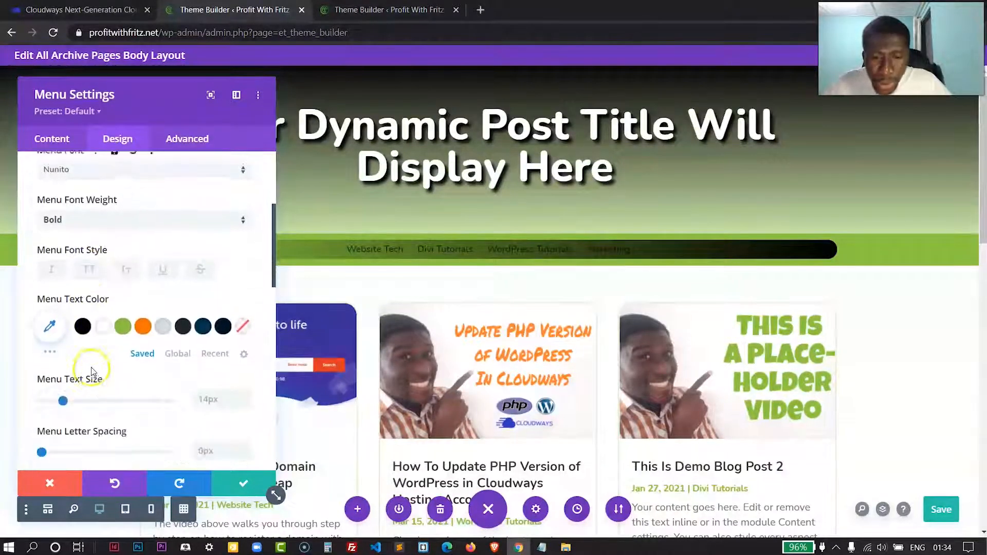
{"action": "scroll", "coordinate": [98, 371], "scroll_direction": "down", "scroll_amount": 2}
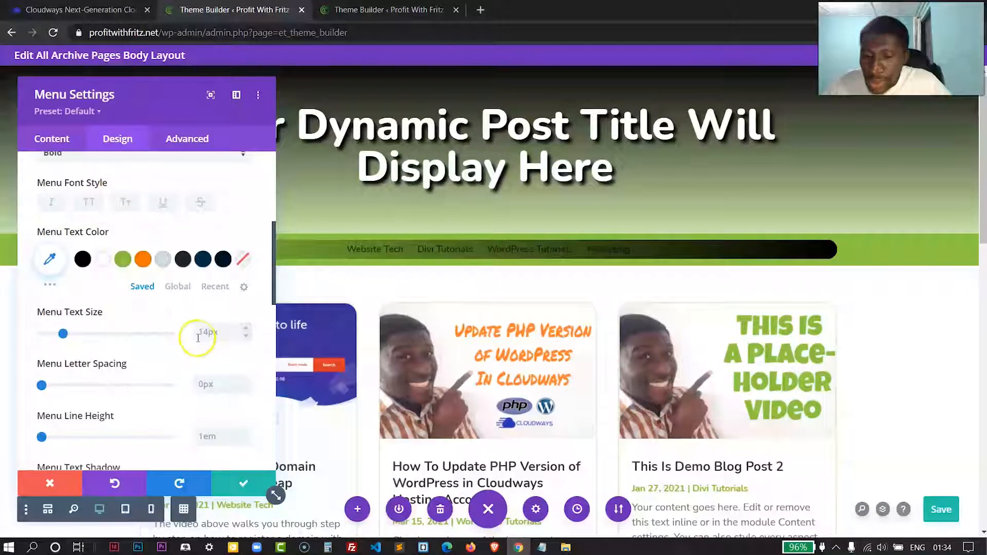
{"action": "left_click", "coordinate": [247, 329]}
{"action": "left_click", "coordinate": [246, 329]}
{"action": "left_click", "coordinate": [247, 329]}
{"action": "left_click", "coordinate": [247, 331]}
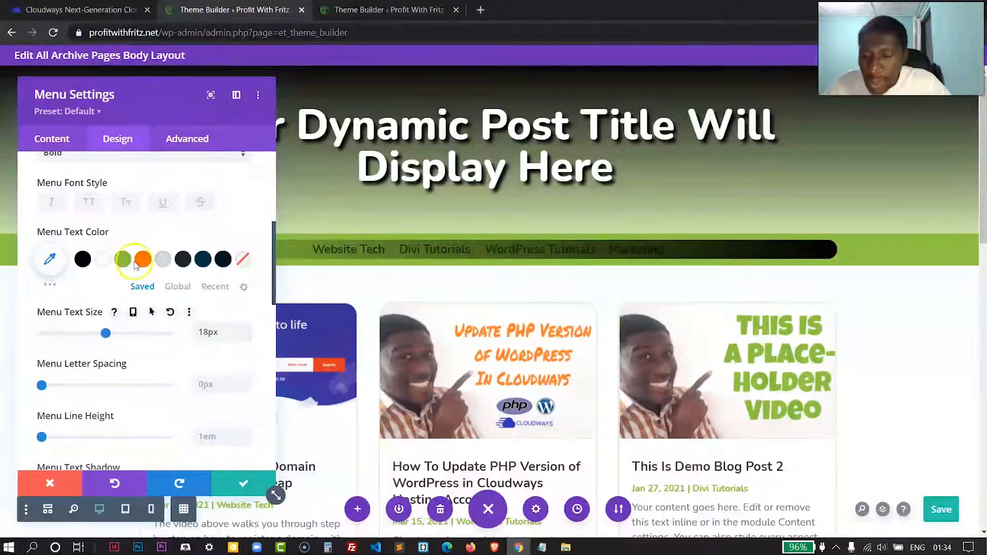
- Set the menu text color to white #ffffff
{"action": "scroll", "coordinate": [122, 308], "scroll_direction": "down", "scroll_amount": 2}
{"action": "scroll", "coordinate": [121, 310], "scroll_direction": "up", "scroll_amount": 2}
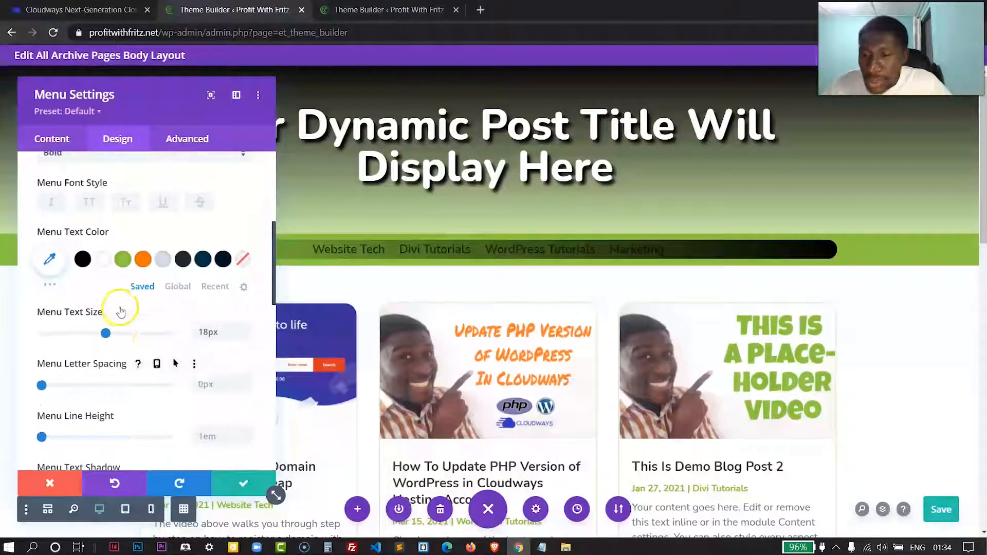
{"action": "left_click", "coordinate": [103, 262]}
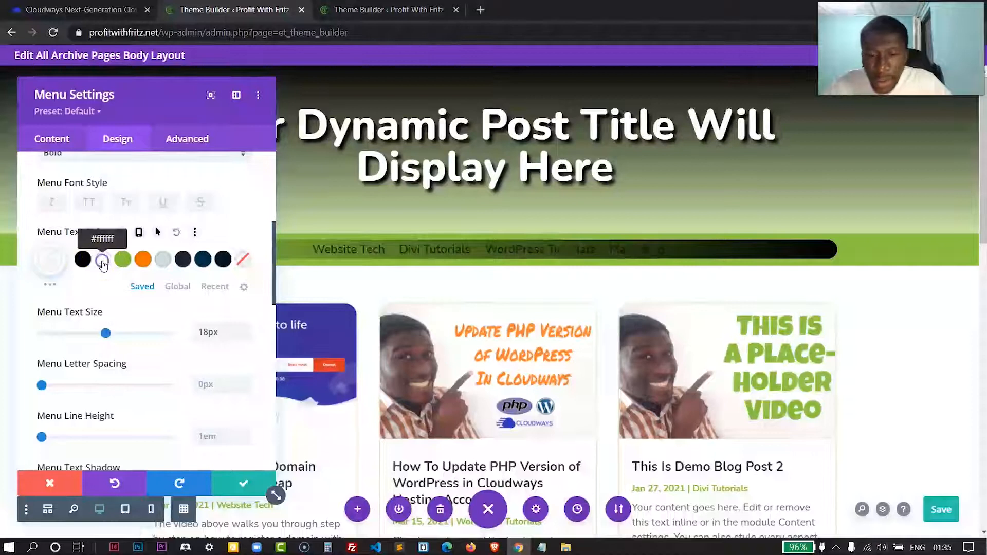
{"action": "left_click_drag", "start_coordinate": [150, 100], "coordinate": [149, 91]}
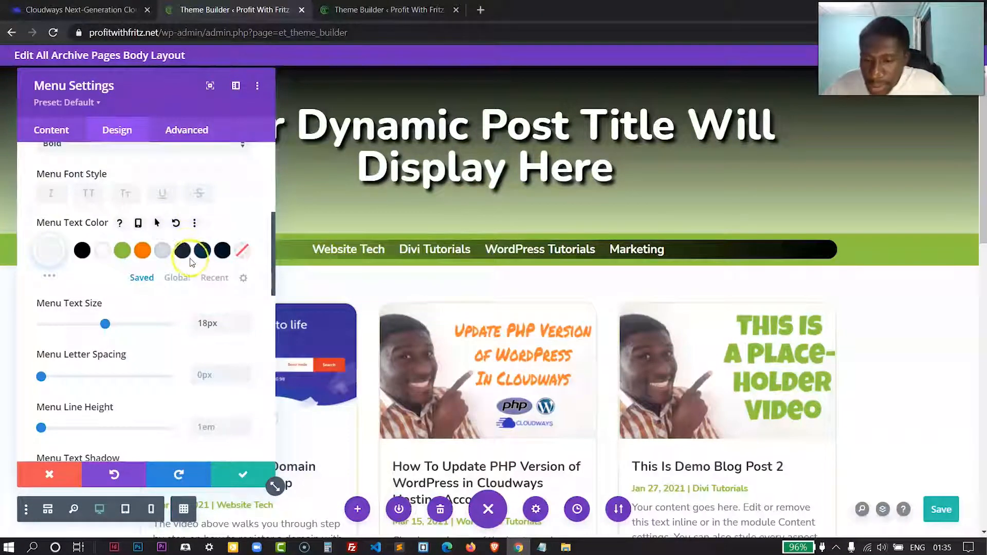
{"action": "scroll", "coordinate": [191, 264], "scroll_direction": "down", "scroll_amount": 3}
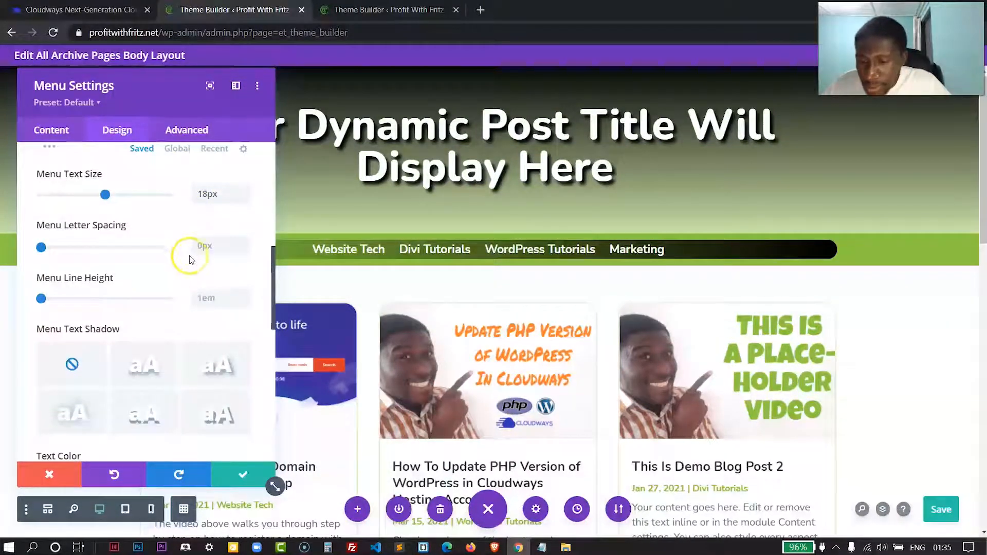
{"action": "scroll", "coordinate": [190, 259], "scroll_direction": "up", "scroll_amount": 3}
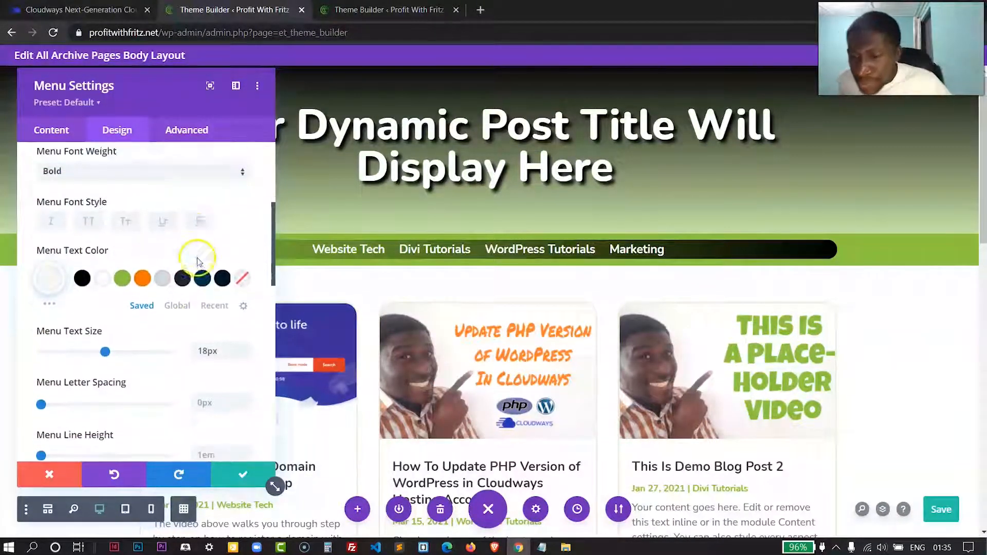
- Set the menu module's active link color to orange #f97400
{"action": "scroll", "coordinate": [198, 262], "scroll_direction": "down", "scroll_amount": 5}
{"action": "scroll", "coordinate": [193, 264], "scroll_direction": "up", "scroll_amount": 5}
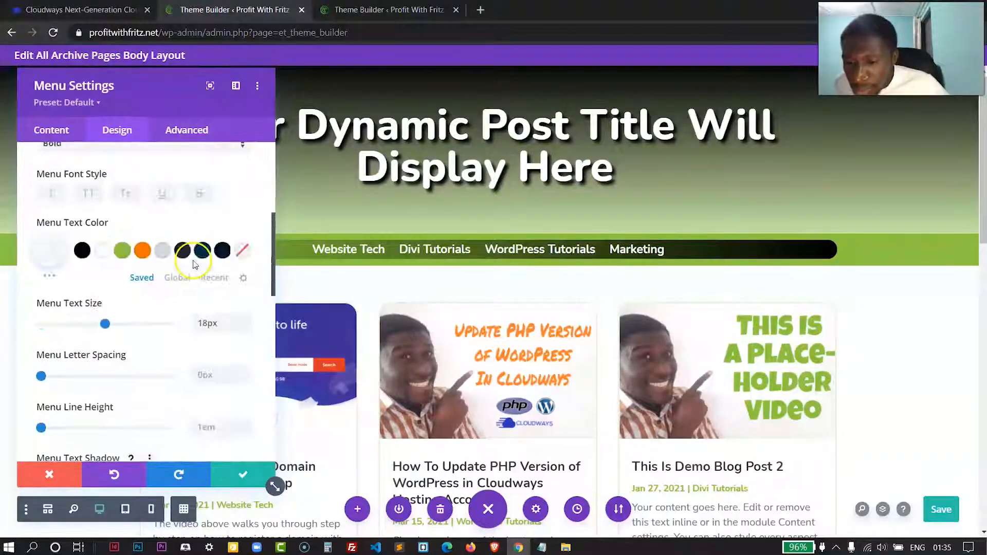
{"action": "scroll", "coordinate": [194, 264], "scroll_direction": "up", "scroll_amount": 1}
{"action": "scroll", "coordinate": [194, 264], "scroll_direction": "up", "scroll_amount": 4}
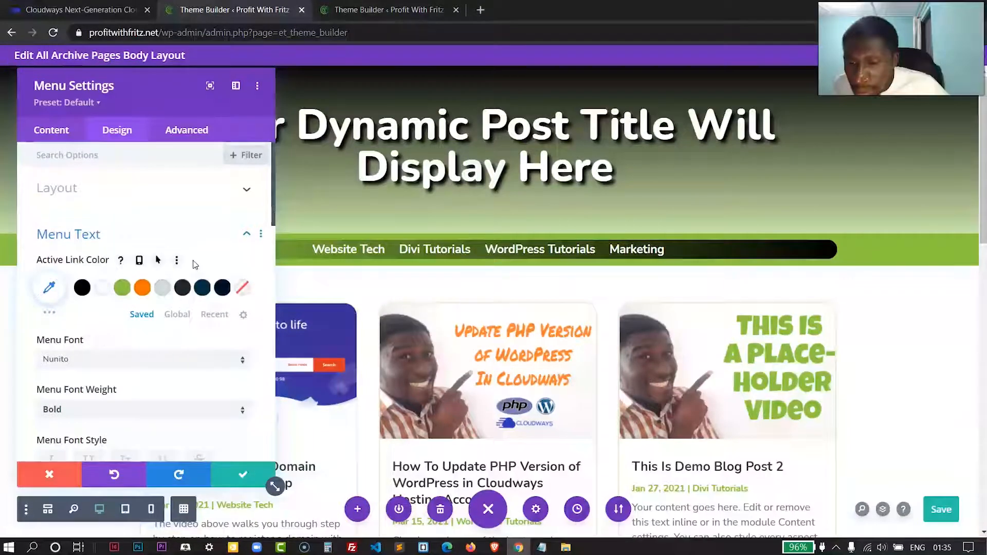
{"action": "mouse_move", "coordinate": [153, 82]}
{"action": "left_mouse_down"}
{"action": "mouse_move", "coordinate": [142, 89]}
{"action": "mouse_move", "coordinate": [148, 93]}
{"action": "left_mouse_up"}
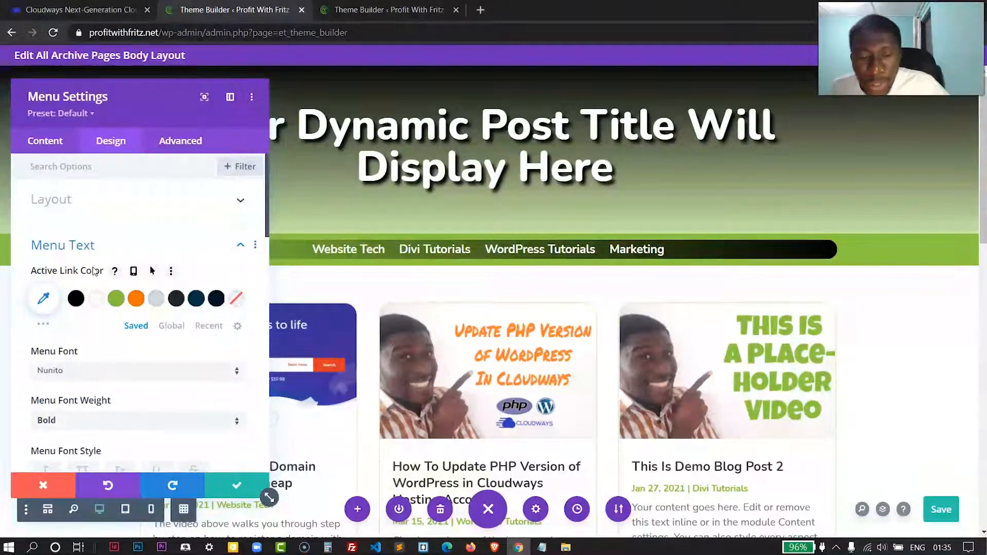
{"action": "left_click", "coordinate": [137, 302]}
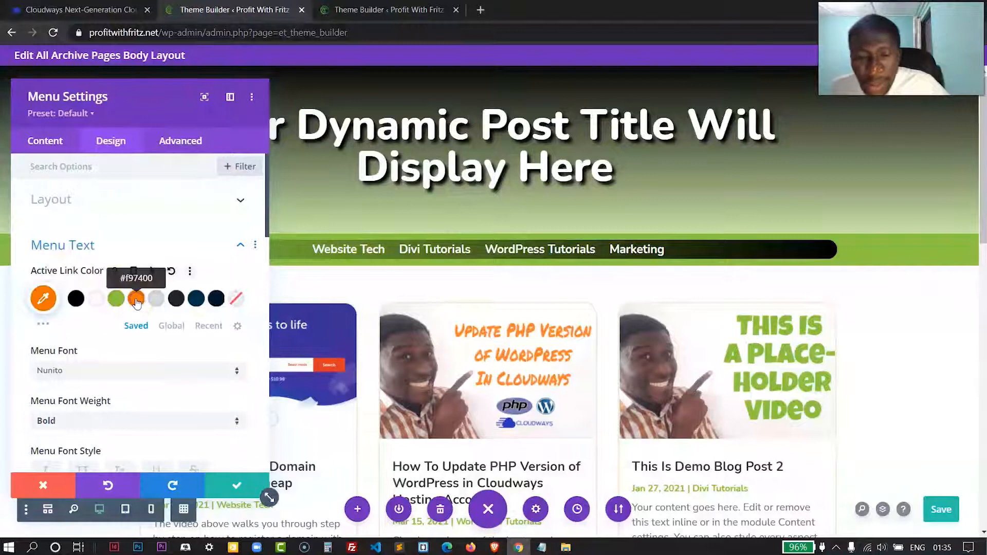
{"action": "left_click", "coordinate": [111, 220]}
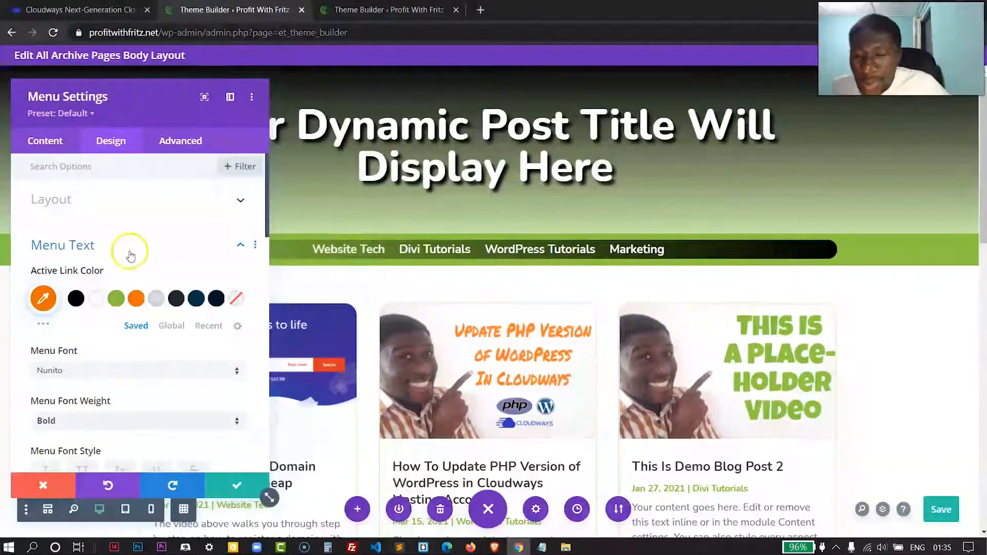
- Set the menu text's hover color to orange #f97400 at half opacity, rgba(249,116,0,0.5), and compare it with the normal state
{"action": "scroll", "coordinate": [125, 241], "scroll_direction": "down", "scroll_amount": 5}
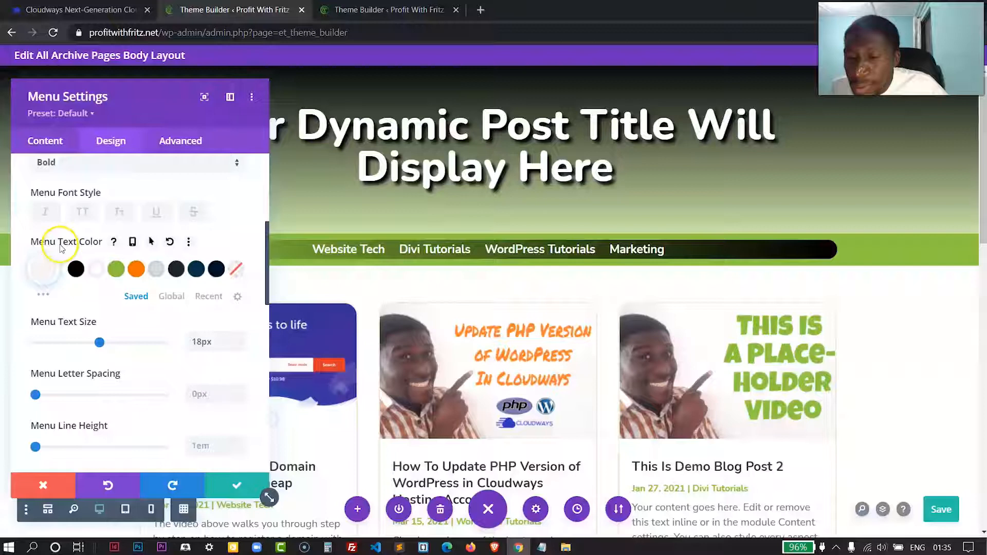
{"action": "left_click", "coordinate": [151, 242]}
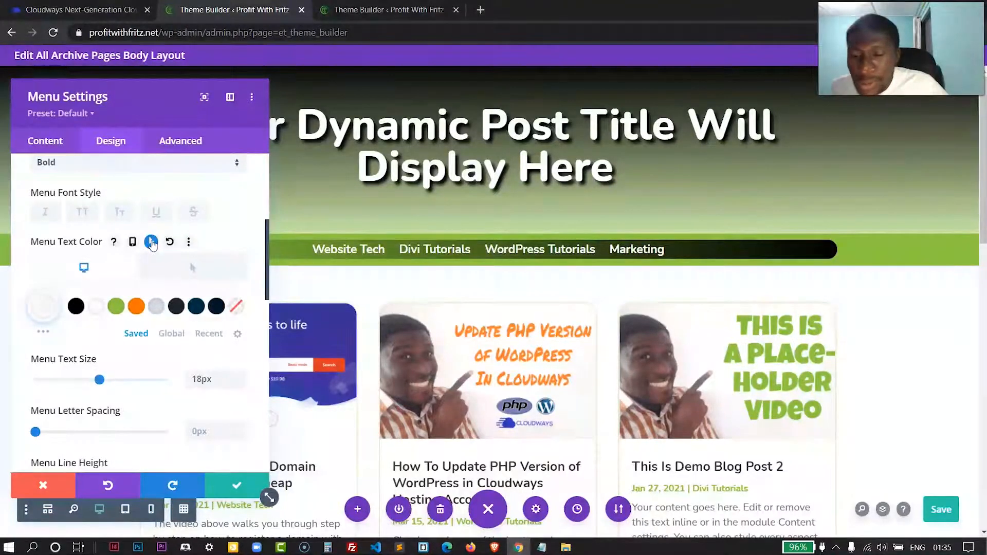
{"action": "left_click", "coordinate": [193, 268]}
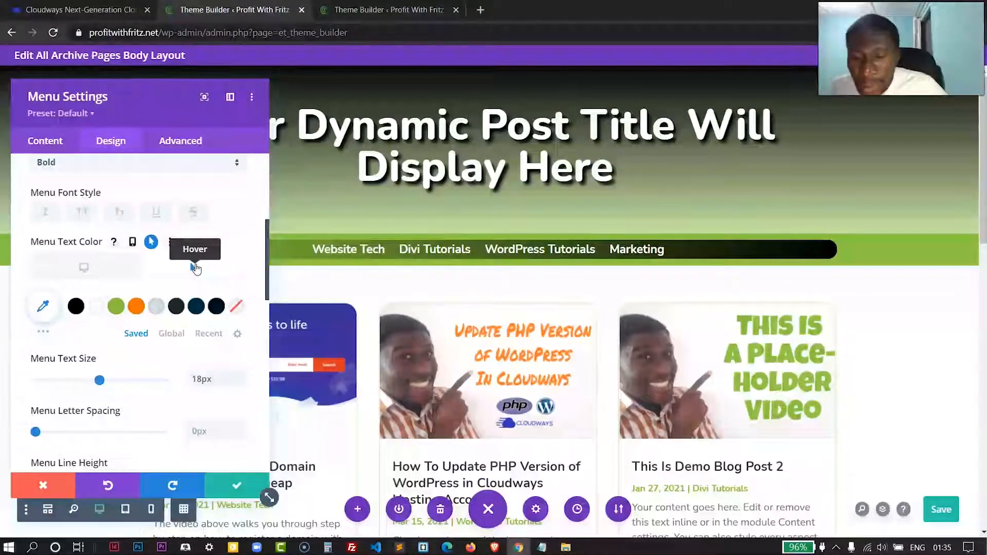
{"action": "left_click", "coordinate": [136, 307]}
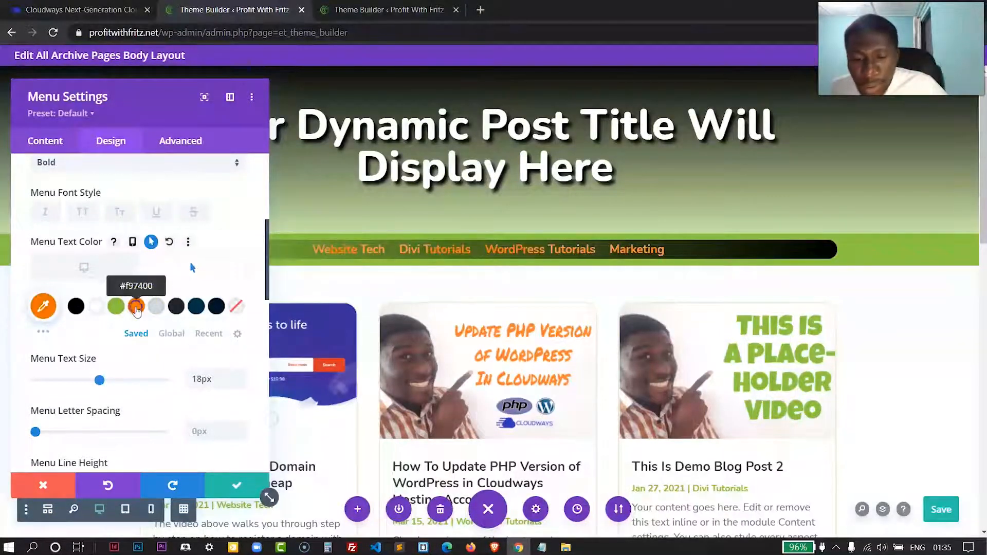
{"action": "left_click", "coordinate": [43, 306]}
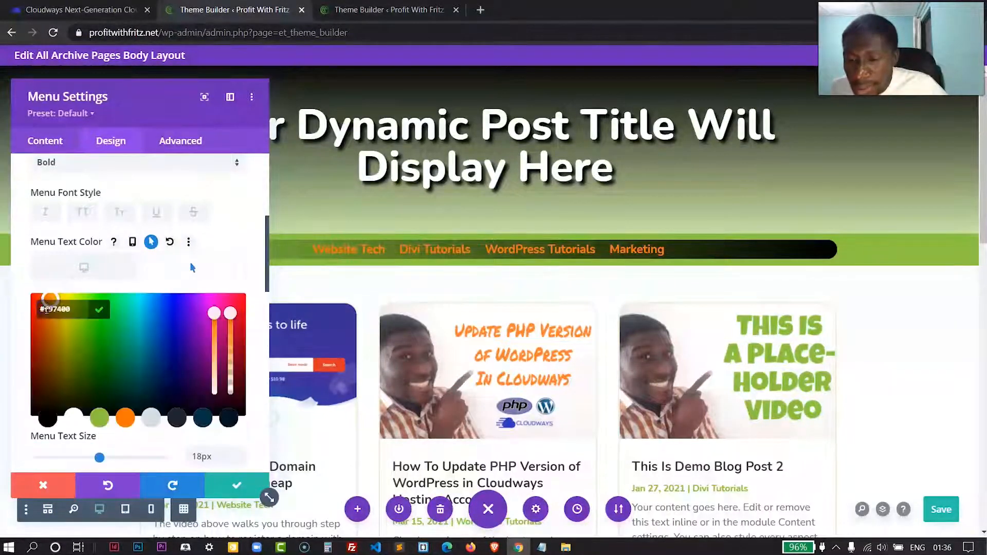
{"action": "left_click_drag", "start_coordinate": [230, 313], "coordinate": [233, 359]}
{"action": "left_click", "coordinate": [122, 309]}
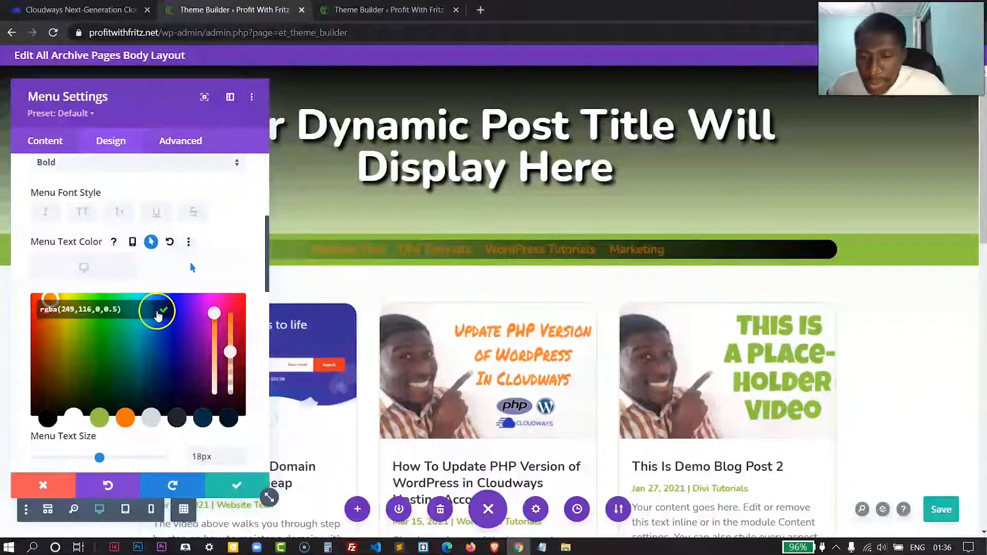
{"action": "left_click", "coordinate": [163, 310]}
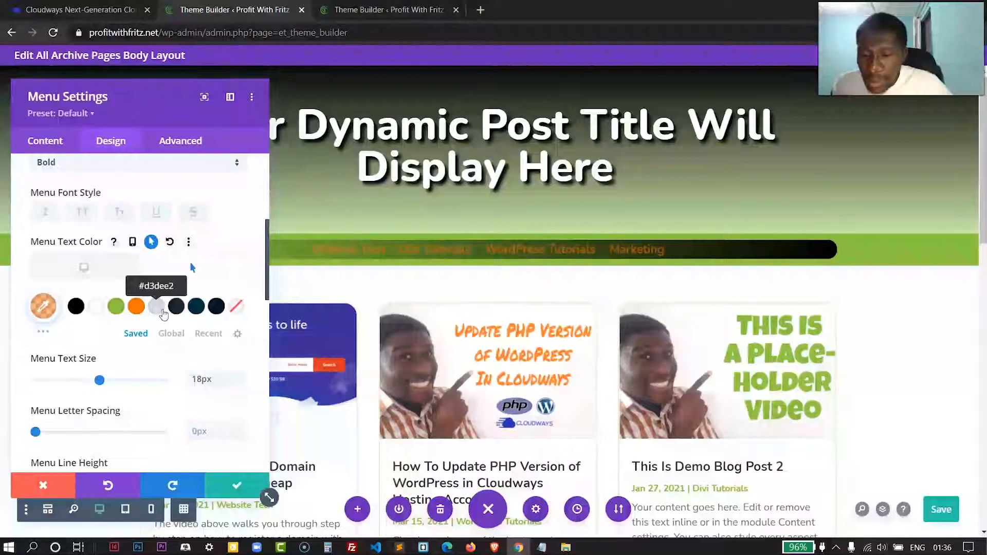
{"action": "left_click", "coordinate": [93, 277]}
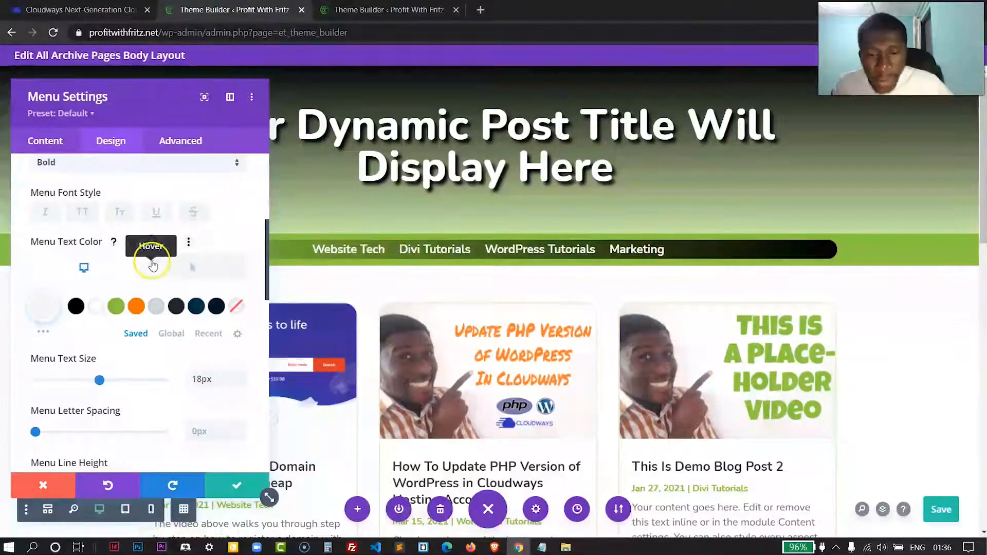
{"action": "left_click", "coordinate": [199, 271]}
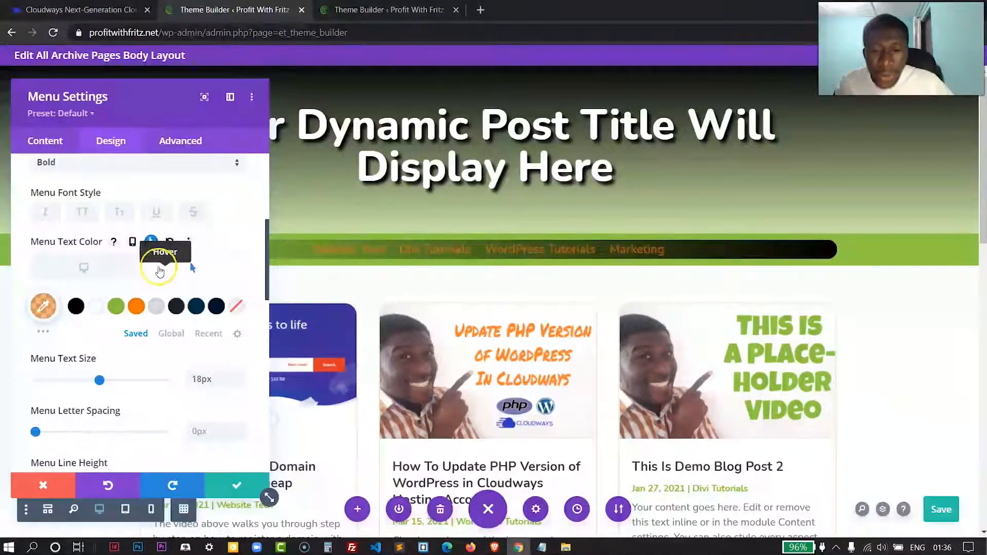
{"action": "left_click", "coordinate": [82, 268]}
- Set the menu line height to 1.1em and save the menu module's settings
{"action": "scroll", "coordinate": [139, 288], "scroll_direction": "up", "scroll_amount": 3}
{"action": "left_click", "coordinate": [57, 241]}
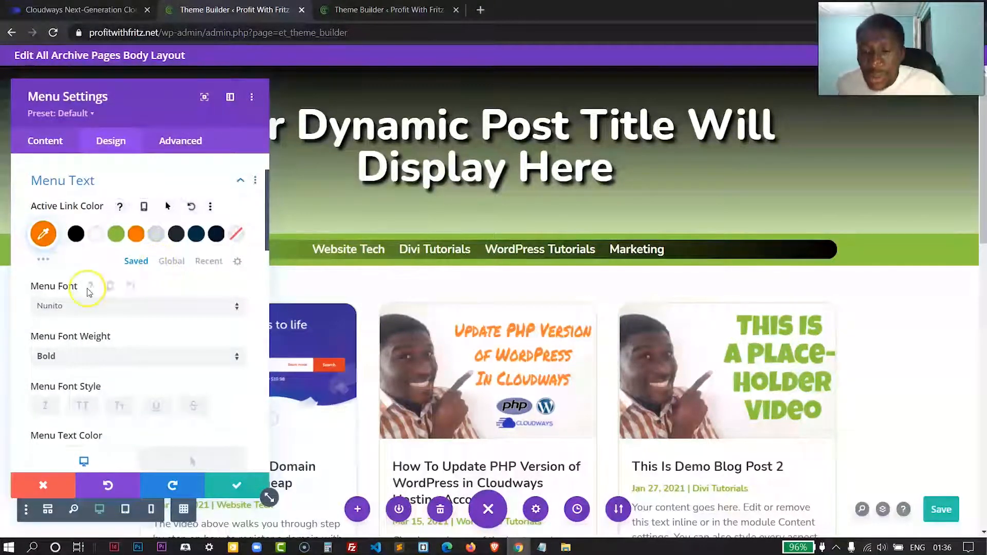
{"action": "scroll", "coordinate": [101, 267], "scroll_direction": "down", "scroll_amount": 3}
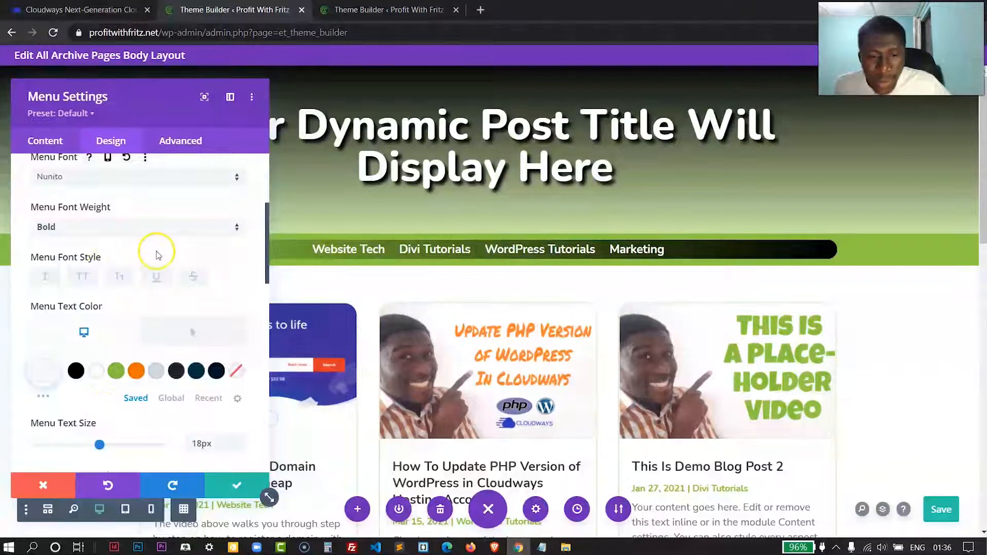
{"action": "scroll", "coordinate": [193, 256], "scroll_direction": "down", "scroll_amount": 5}
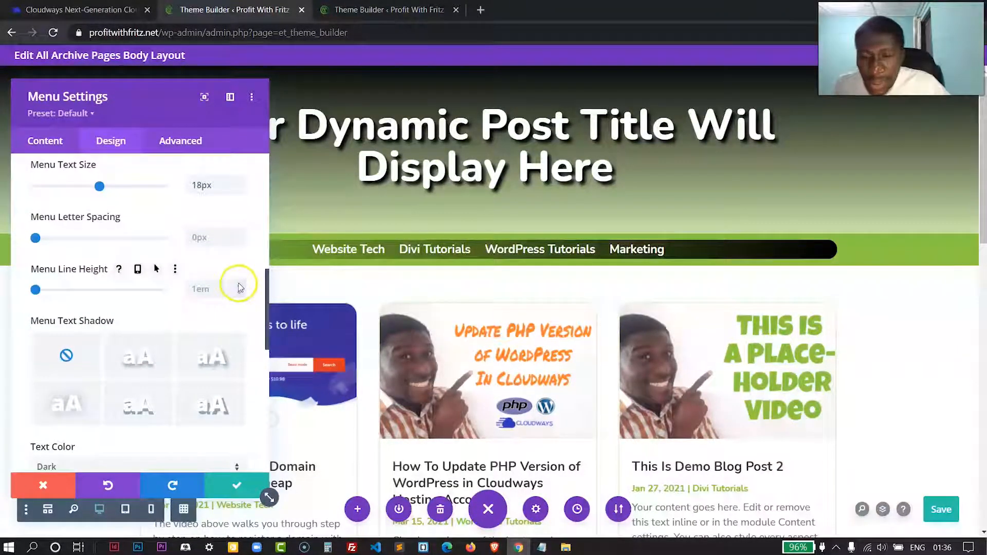
{"action": "left_click", "coordinate": [238, 285]}
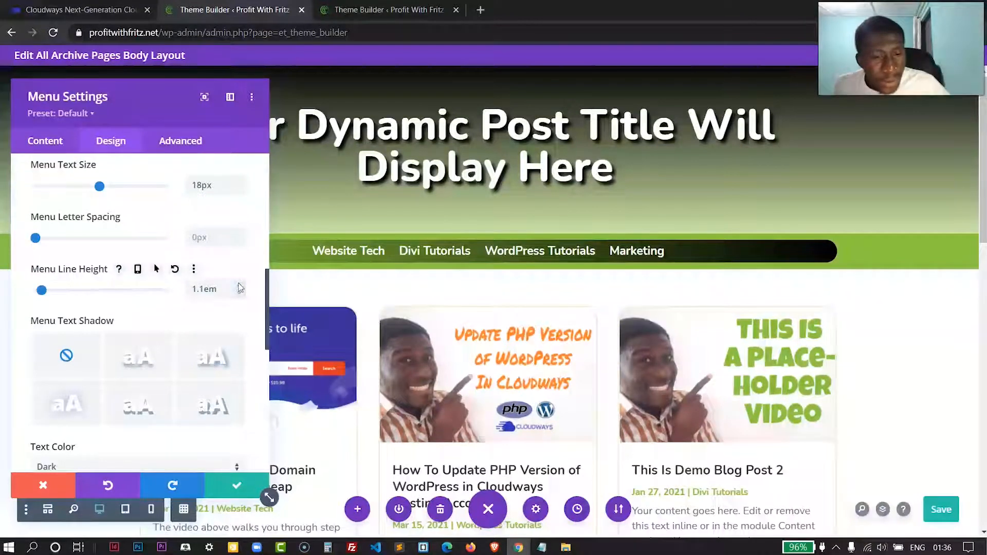
{"action": "left_click", "coordinate": [237, 485]}
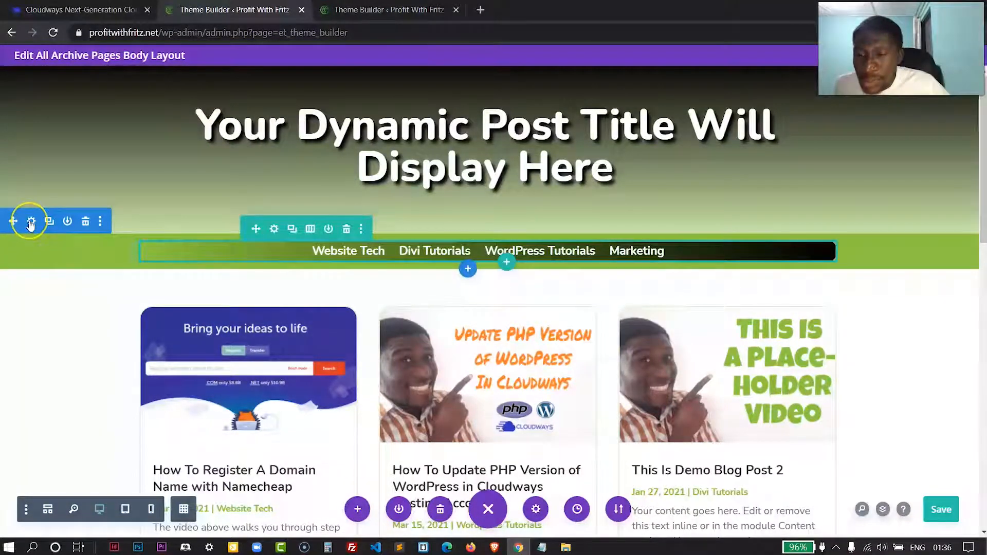
- Set the category bar section's top and bottom padding to 12px and save the section settings
{"action": "left_click", "coordinate": [31, 222]}
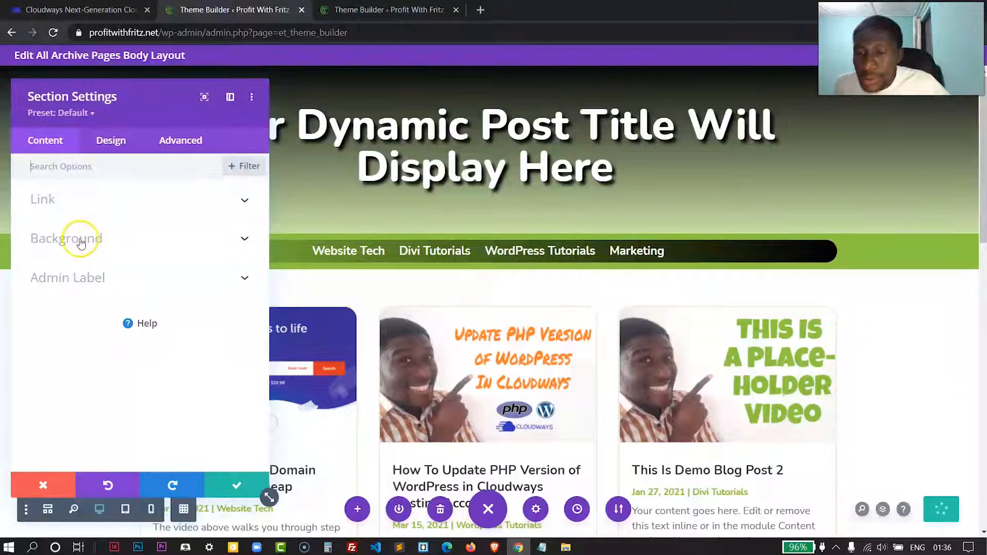
{"action": "left_click", "coordinate": [111, 142]}
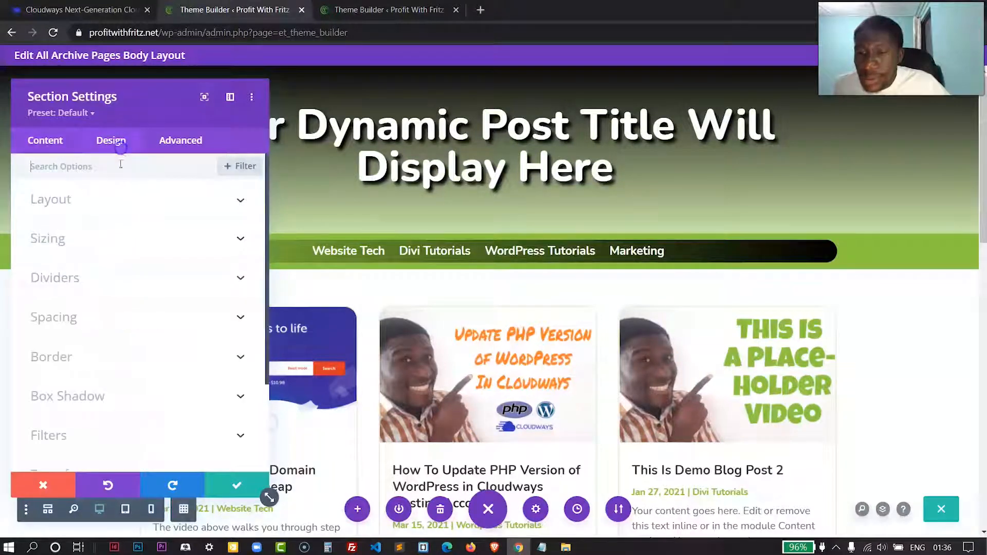
{"action": "left_click", "coordinate": [70, 322]}
{"action": "left_click", "coordinate": [69, 281]}
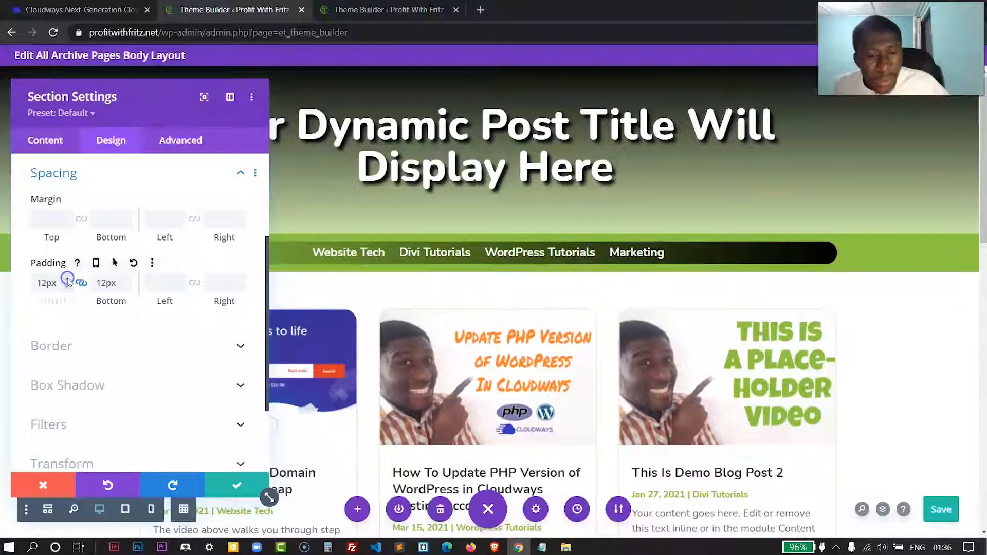
{"action": "left_click", "coordinate": [240, 485]}
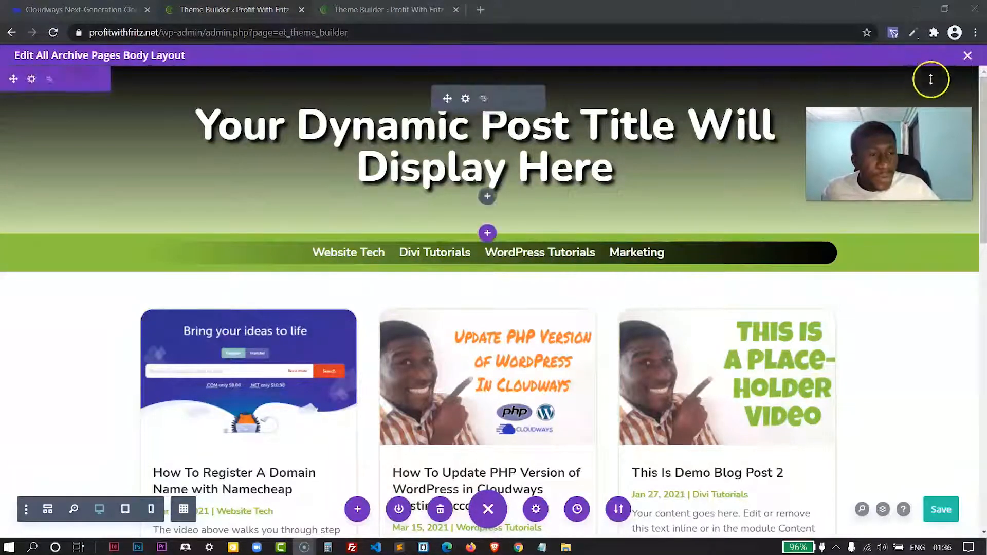
- Close the All Archive Pages body layout and save the Theme Builder changes
{"action": "left_click", "coordinate": [968, 56]}
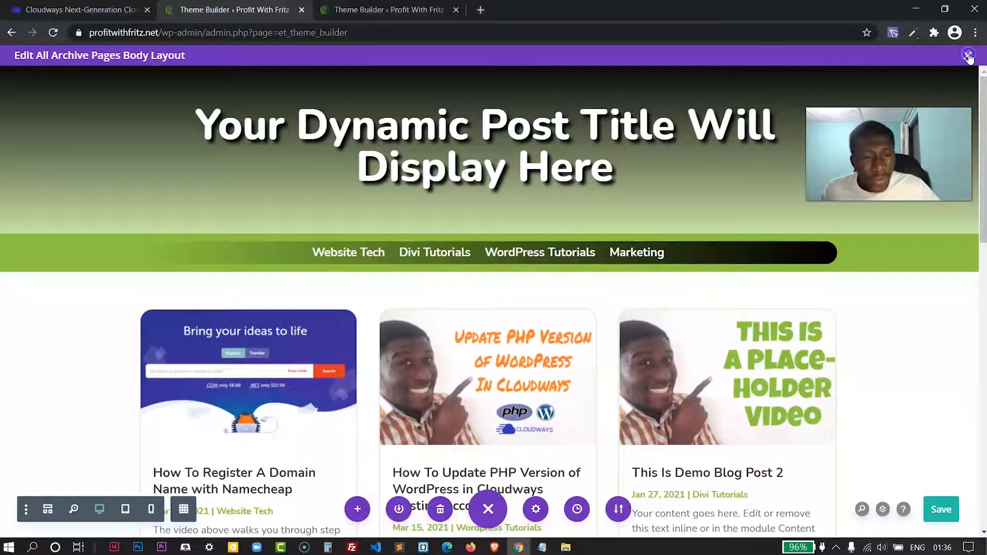
{"action": "left_click", "coordinate": [183, 106]}
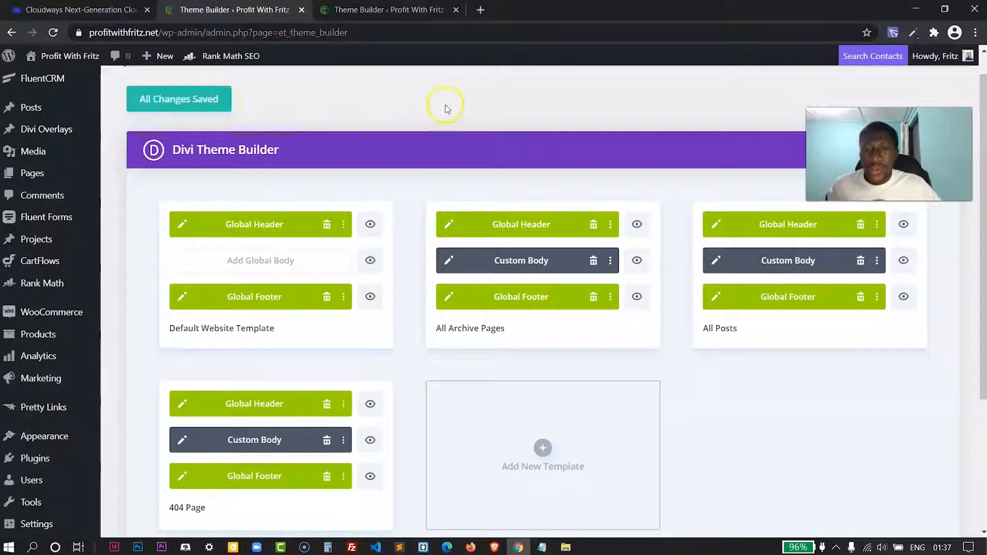
- Open the live blog page at profitwithfritz.net/blog/ in a new tab and check the category bar and its link hover color
{"action": "left_click", "coordinate": [482, 10]}
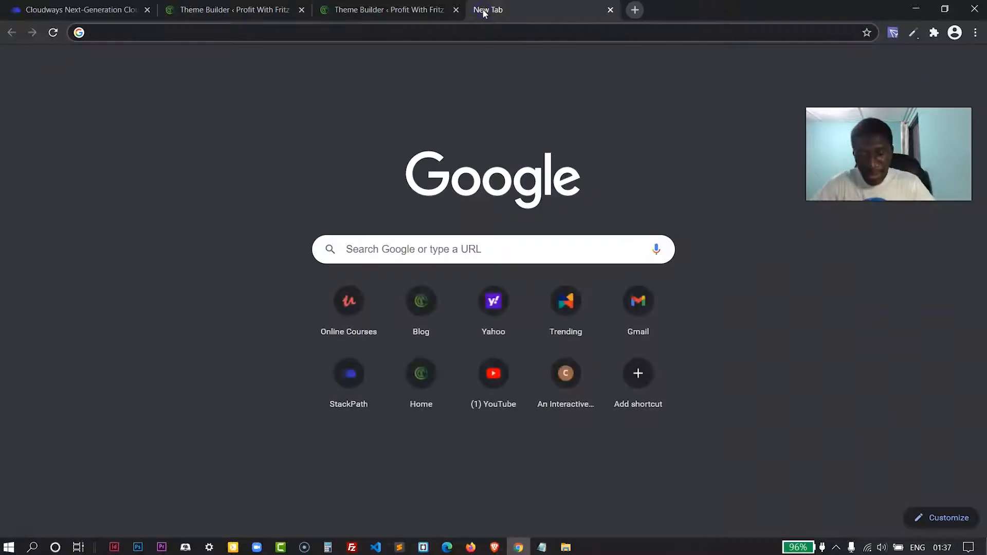
{"action": "type", "text": "pro"}
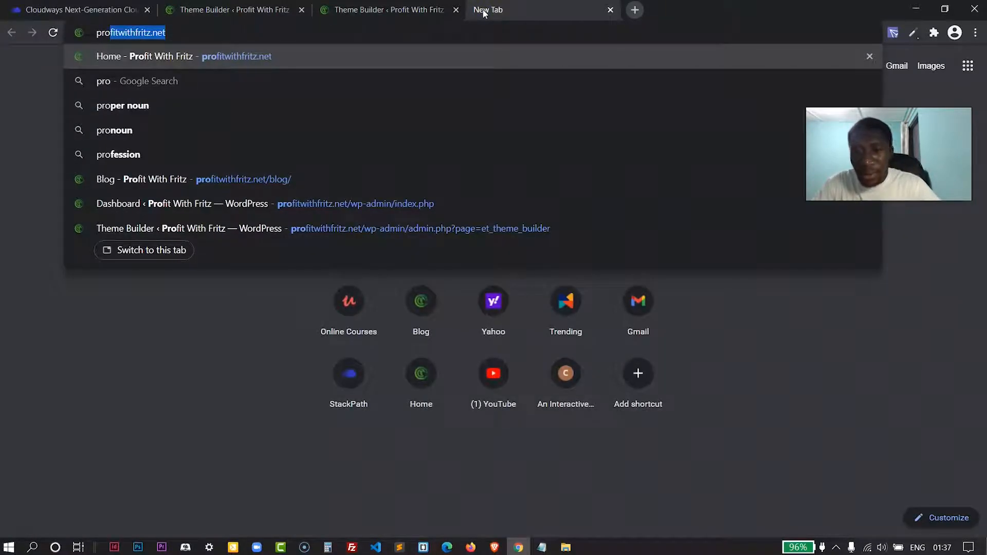
{"action": "left_click", "coordinate": [264, 177]}
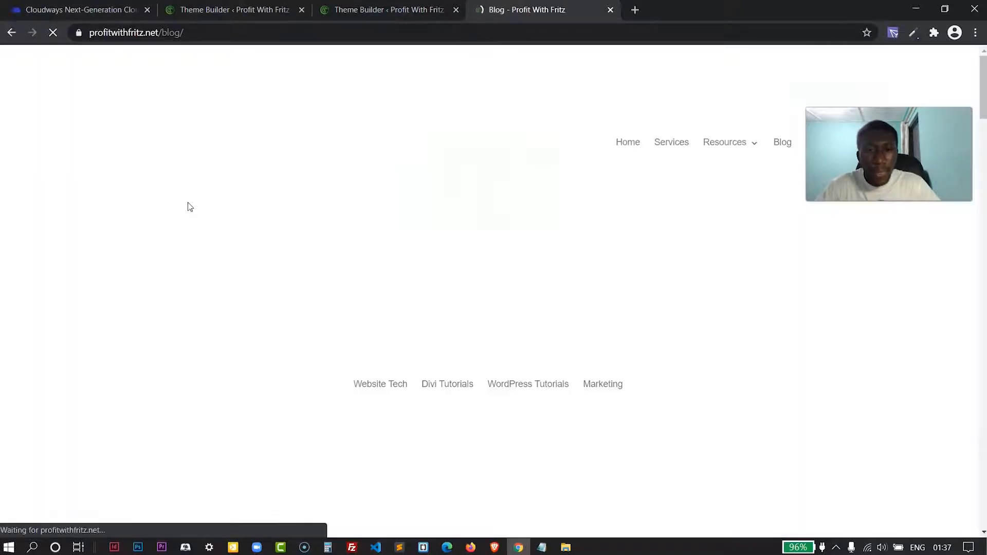
{"action": "scroll", "coordinate": [97, 199], "scroll_direction": "down", "scroll_amount": 1}
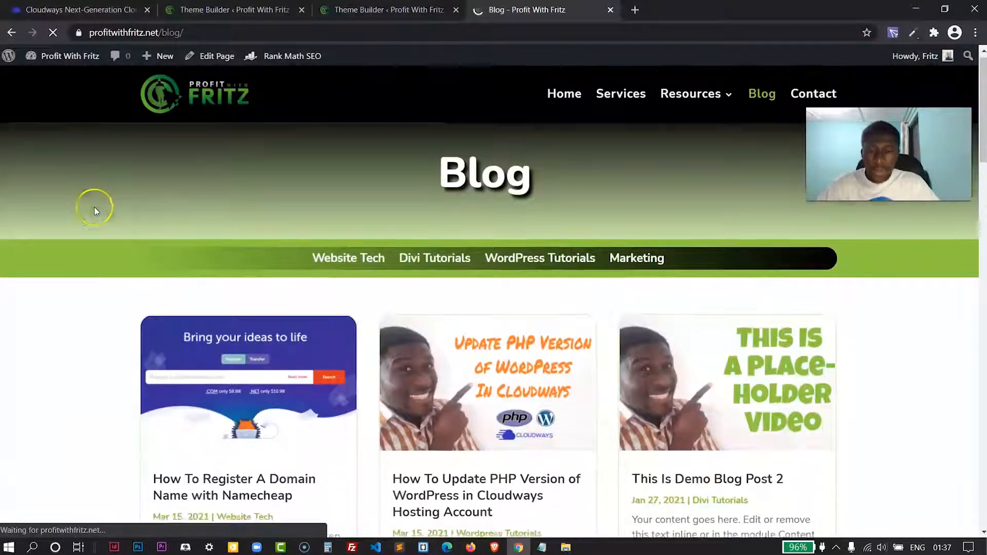
{"action": "scroll", "coordinate": [94, 207], "scroll_direction": "down", "scroll_amount": 3}
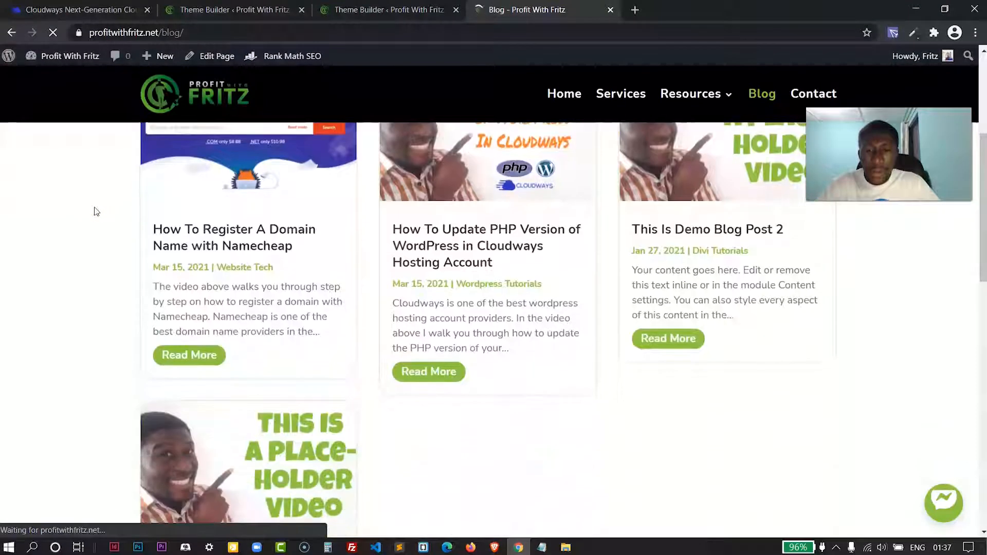
{"action": "scroll", "coordinate": [94, 207], "scroll_direction": "up", "scroll_amount": 3}
{"action": "scroll", "coordinate": [95, 207], "scroll_direction": "up", "scroll_amount": 1}
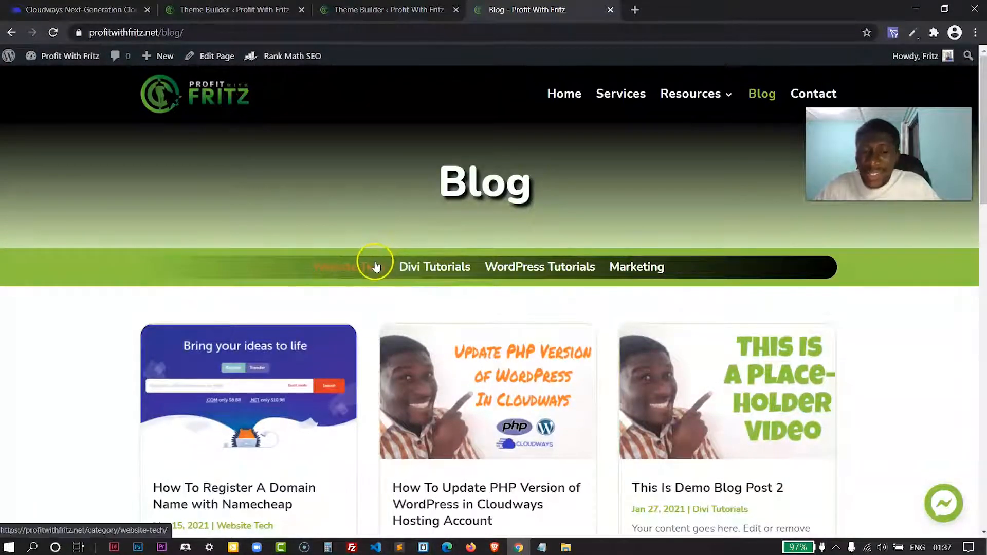
- Return to the Theme Builder and open the All Archive Pages template's custom body for editing
{"action": "left_click", "coordinate": [251, 10]}
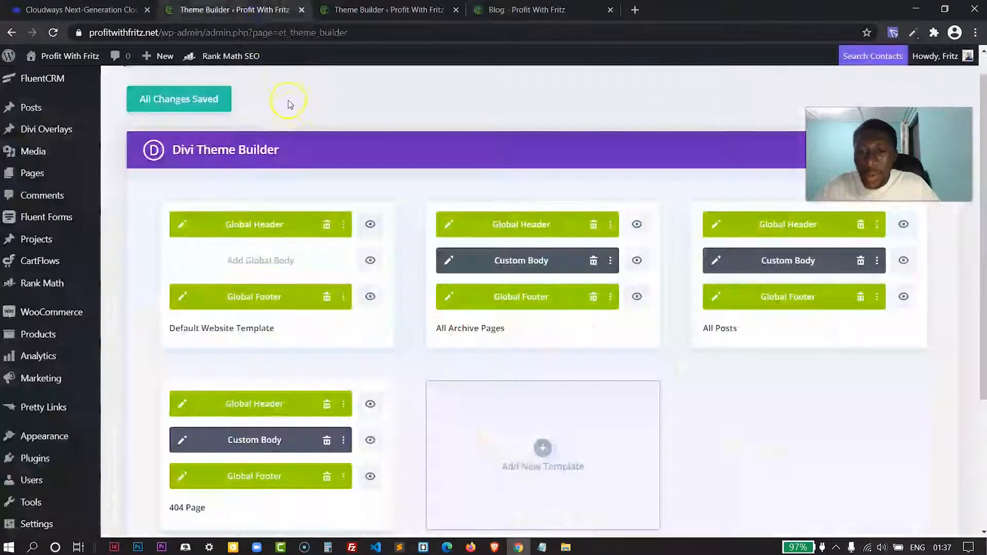
{"action": "scroll", "coordinate": [379, 168], "scroll_direction": "down", "scroll_amount": 1}
{"action": "scroll", "coordinate": [386, 170], "scroll_direction": "up", "scroll_amount": 1}
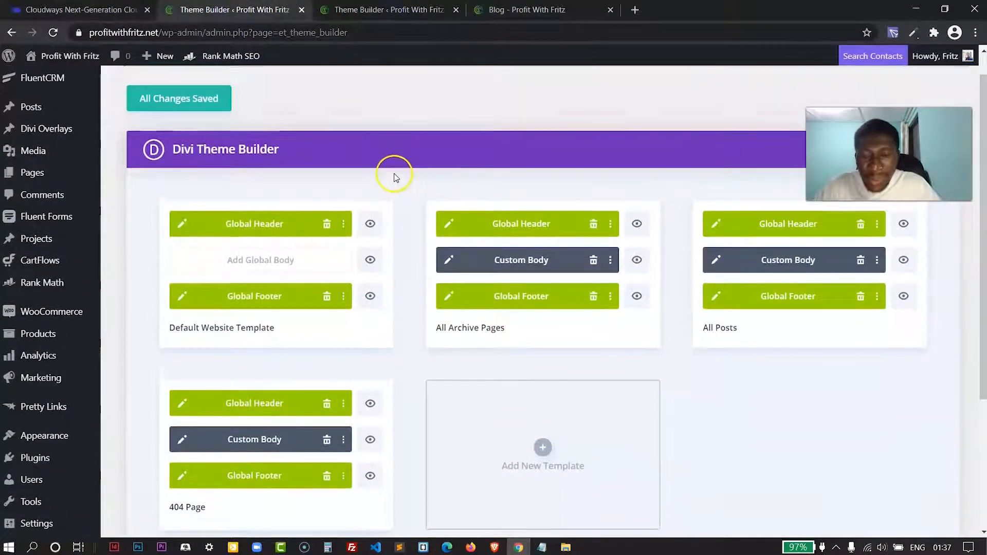
{"action": "left_click", "coordinate": [449, 261]}
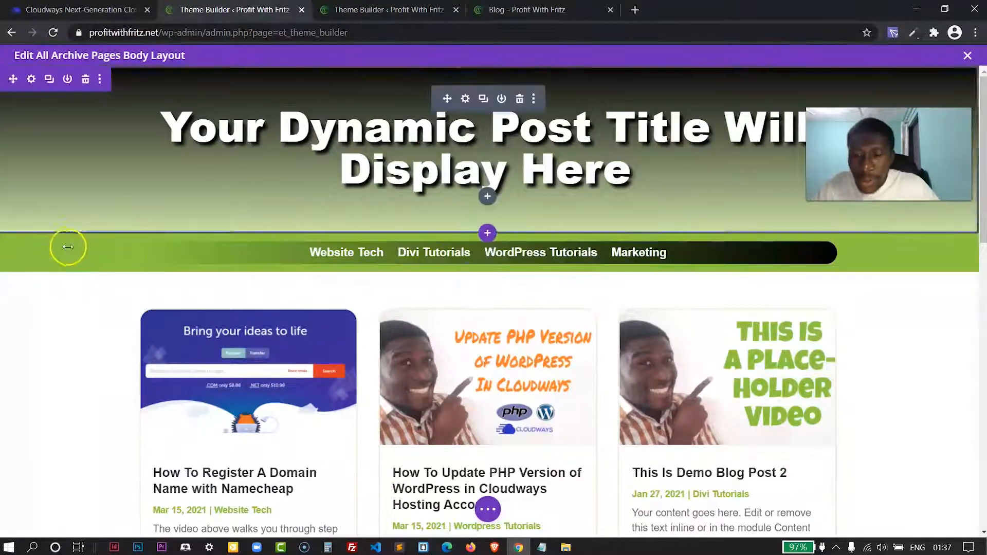
- Set the category bar section's sticky position to Stick to Top in its scroll effects and save the section settings
{"action": "left_click", "coordinate": [31, 223]}
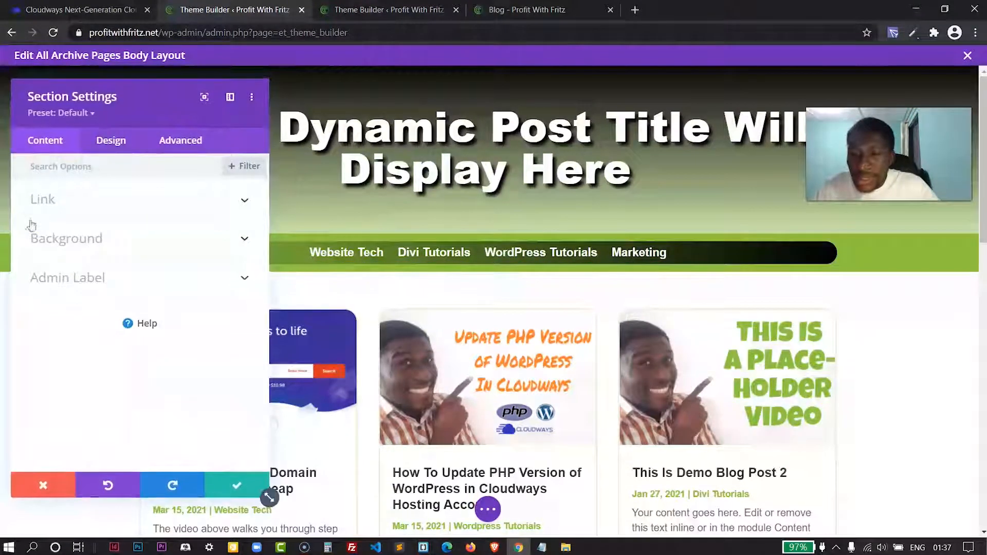
{"action": "left_click", "coordinate": [171, 142]}
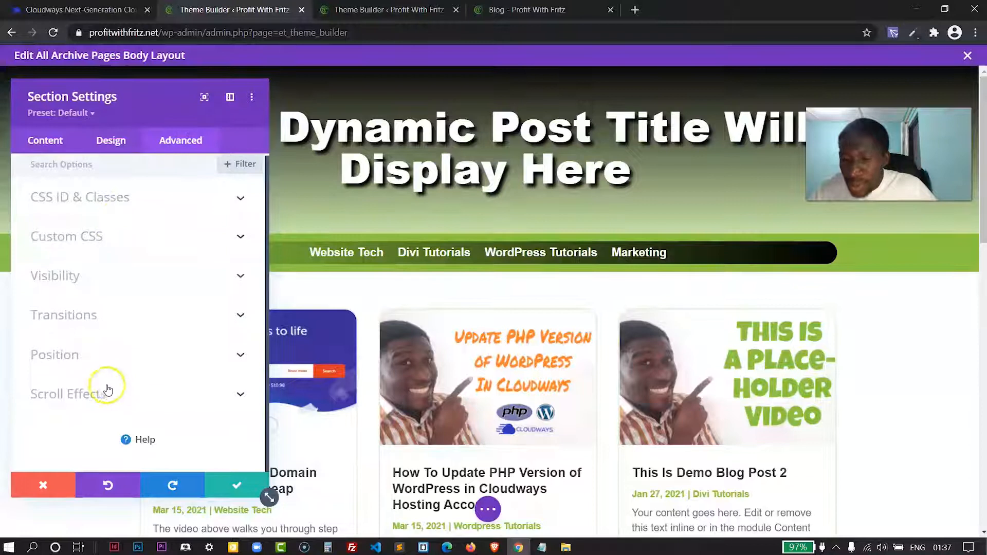
{"action": "left_click", "coordinate": [124, 396]}
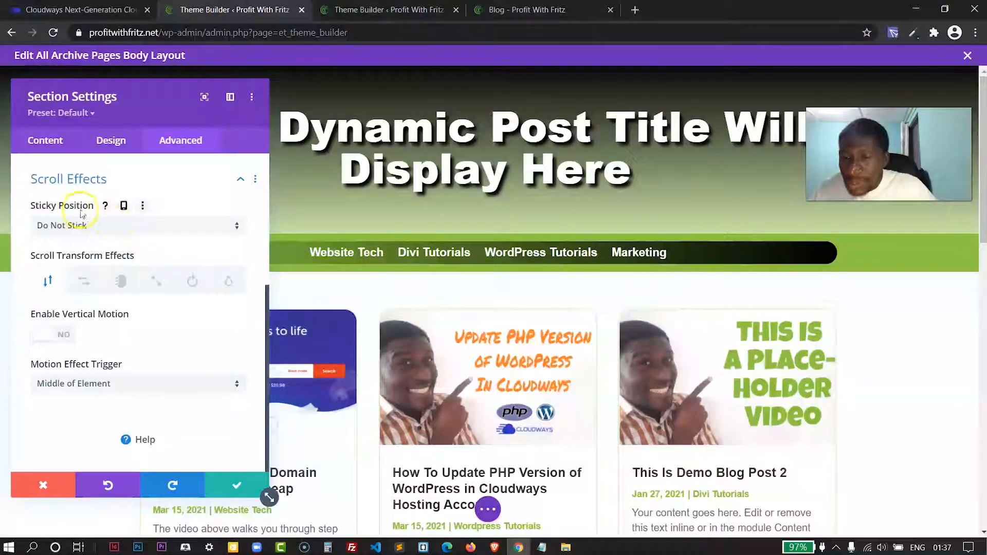
{"action": "left_click", "coordinate": [210, 228]}
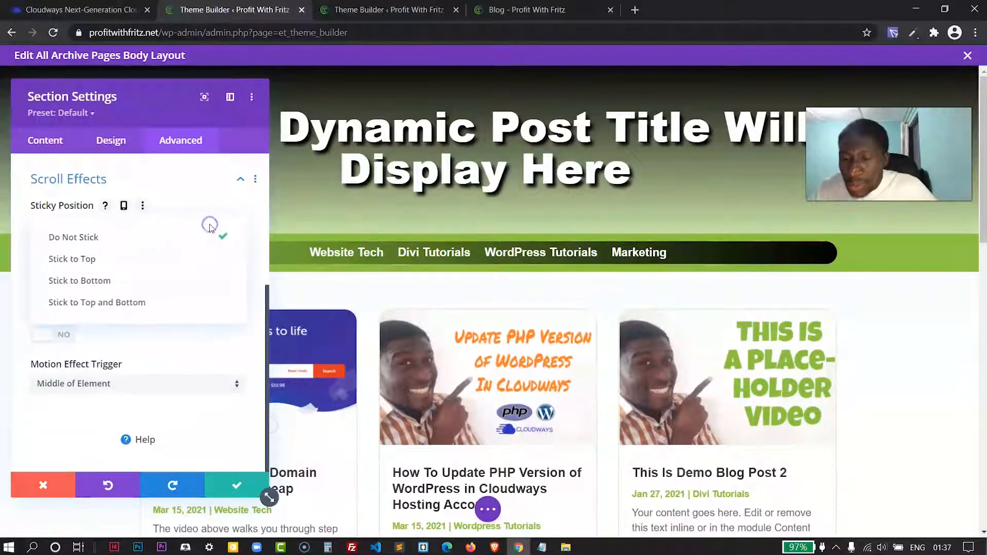
{"action": "left_click", "coordinate": [91, 260]}
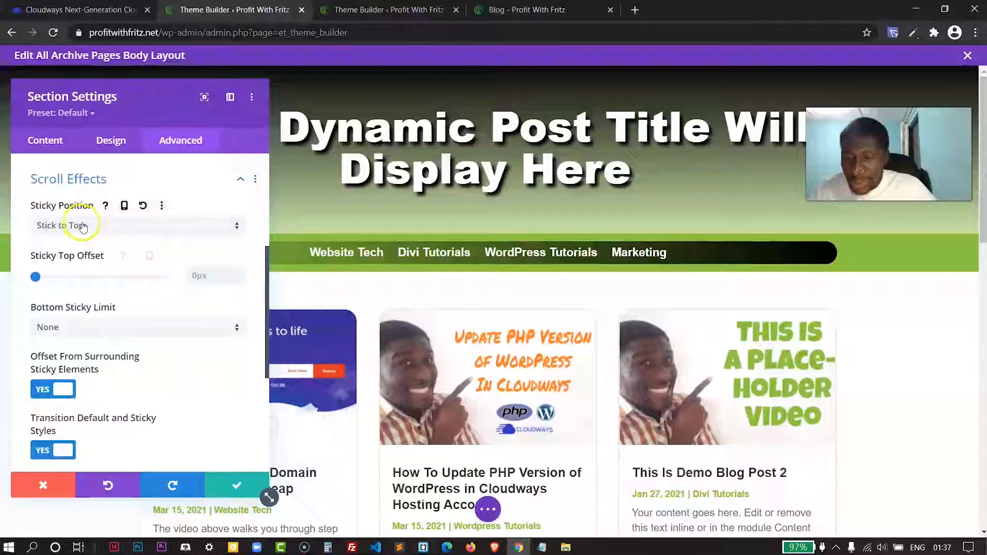
{"action": "left_click", "coordinate": [235, 485]}
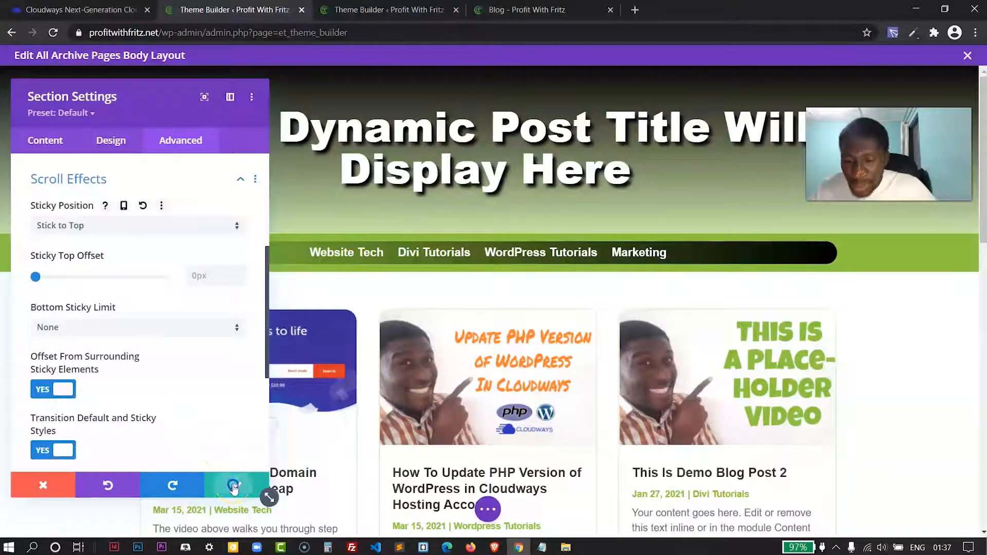
- Save and close the All Archive Pages body layout, and save the Theme Builder changes
{"action": "left_click", "coordinate": [489, 509]}
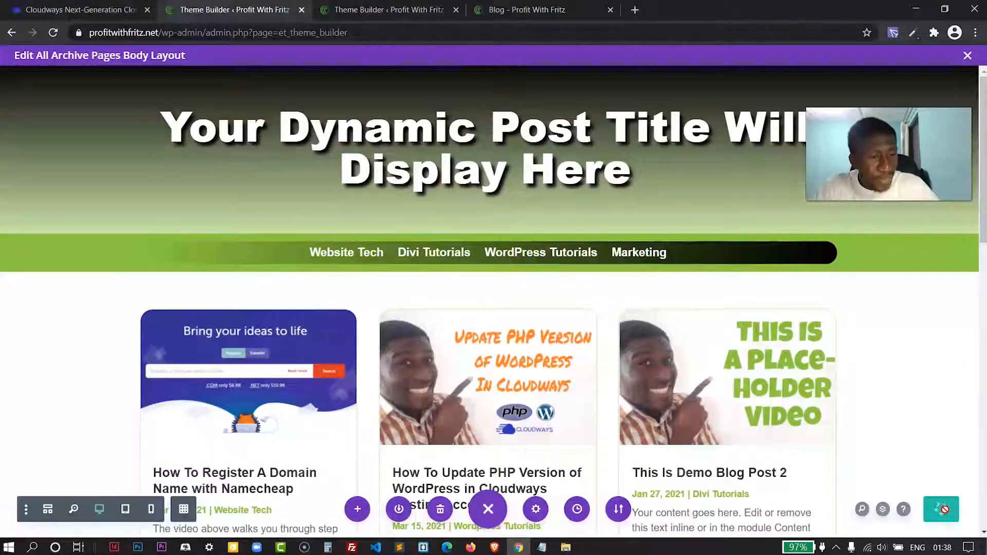
{"action": "left_click", "coordinate": [967, 55]}
{"action": "left_click", "coordinate": [181, 98]}
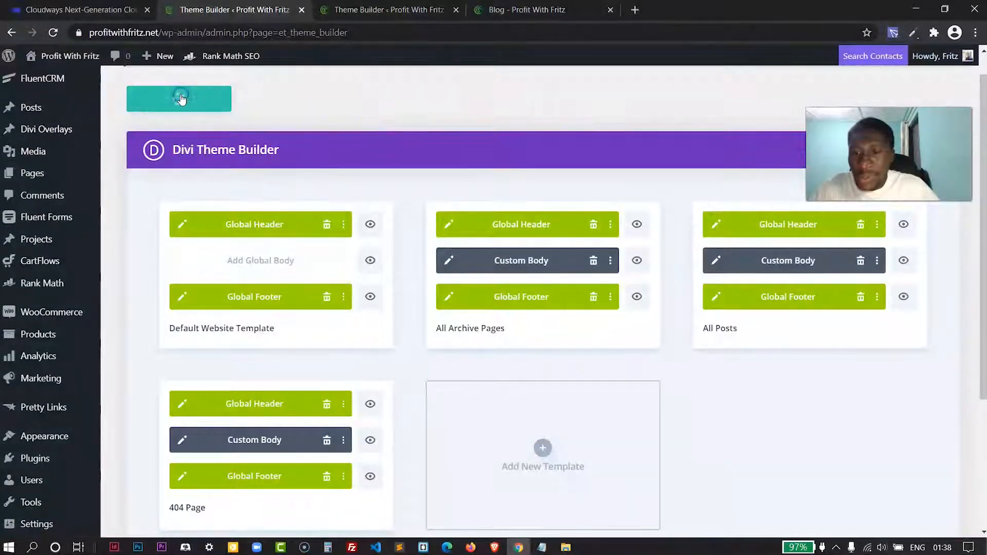
- Reload the live blog page, open the Website Tech category from the category bar, and check the bar's sticky behavior
{"action": "left_click", "coordinate": [578, 12]}
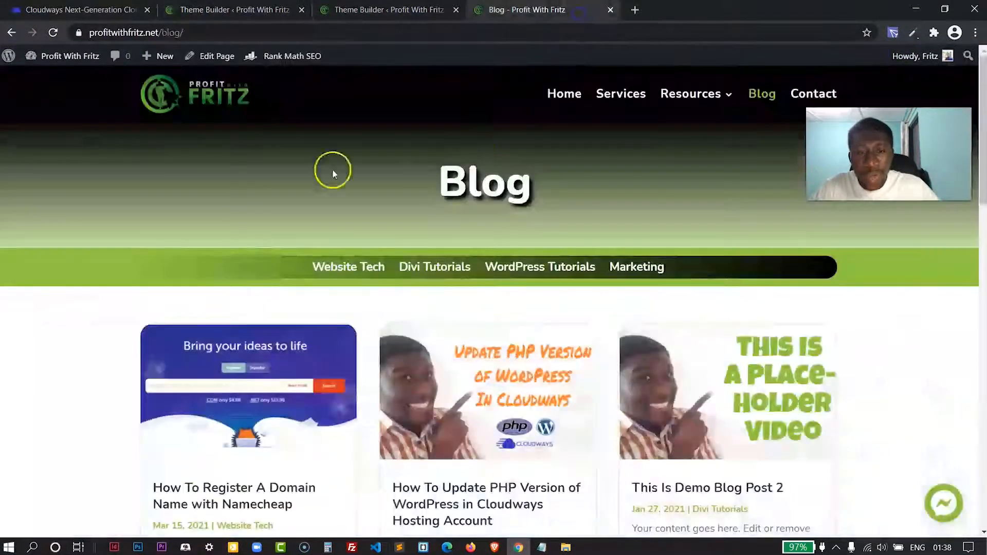
{"action": "left_click", "coordinate": [53, 33]}
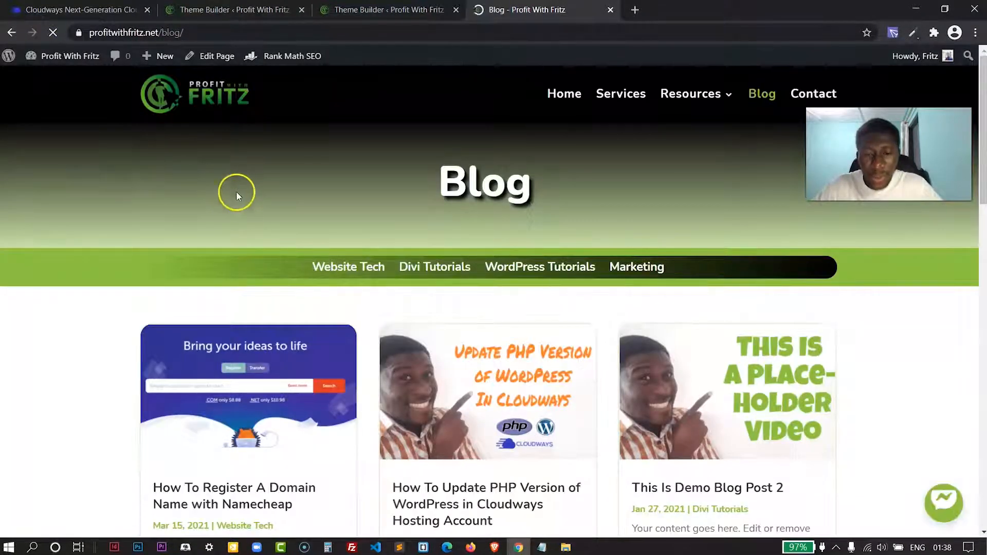
{"action": "scroll", "coordinate": [251, 189], "scroll_direction": "down", "scroll_amount": 1}
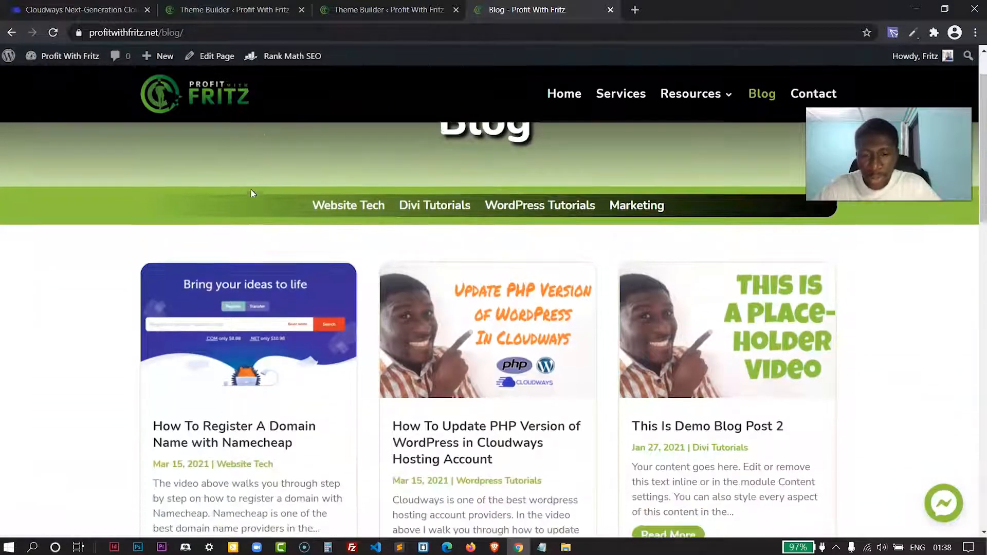
{"action": "left_click", "coordinate": [341, 204]}
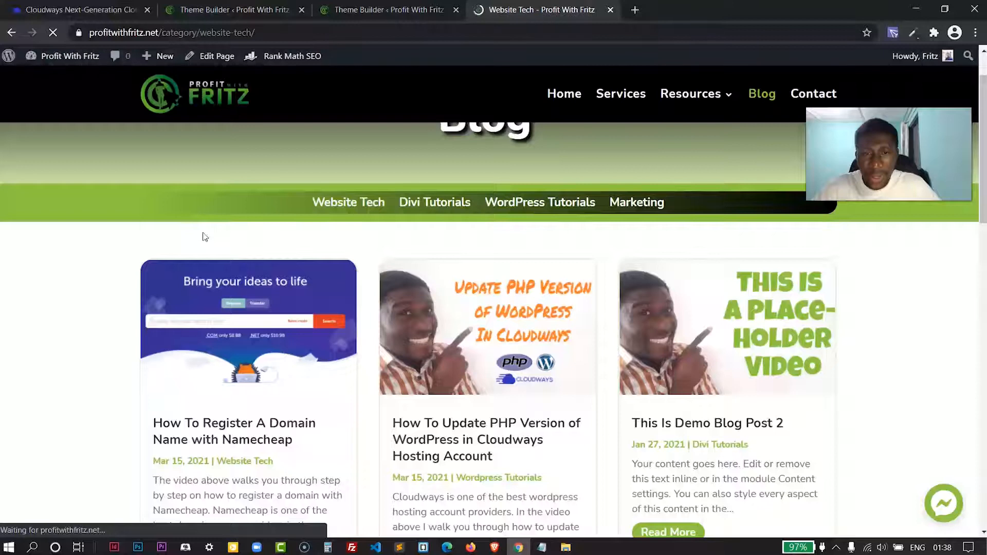
{"action": "scroll", "coordinate": [473, 331], "scroll_direction": "down", "scroll_amount": 2}
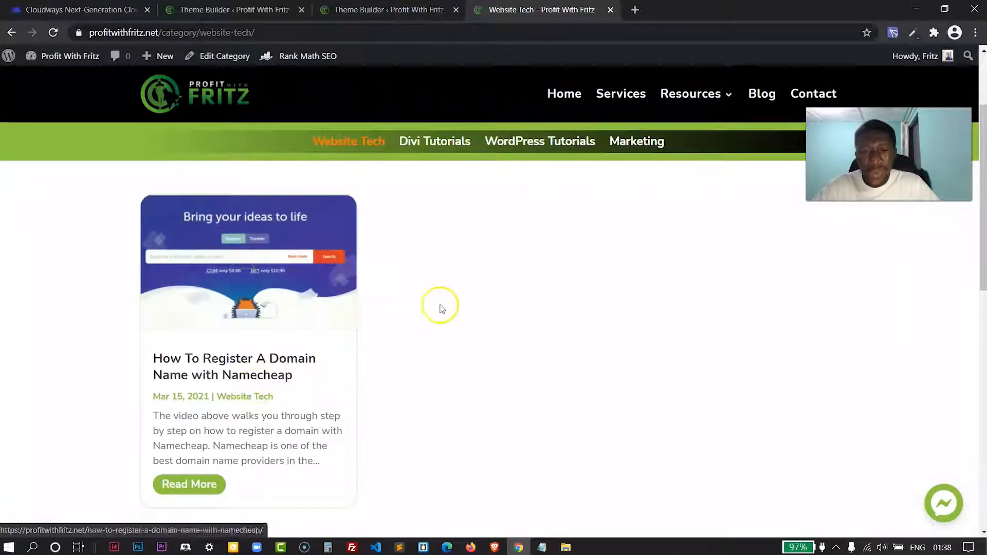
{"action": "scroll", "coordinate": [456, 303], "scroll_direction": "up", "scroll_amount": 1}
- Open the Divi Tutorials and WordPress Tutorials categories from the category bar and look through each archive page
{"action": "left_click", "coordinate": [435, 202]}
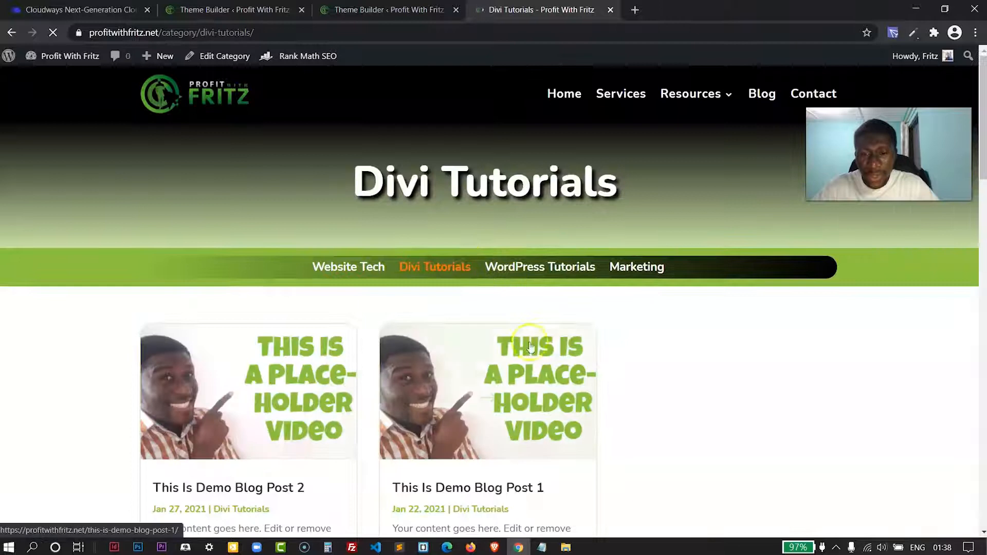
{"action": "scroll", "coordinate": [462, 344], "scroll_direction": "down", "scroll_amount": 2}
{"action": "scroll", "coordinate": [466, 293], "scroll_direction": "up", "scroll_amount": 2}
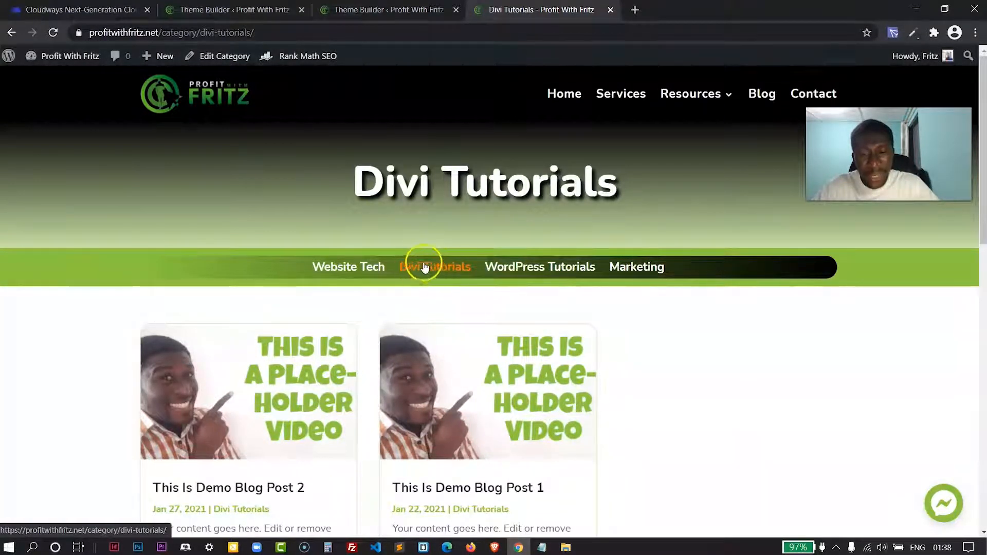
{"action": "left_click", "coordinate": [513, 282]}
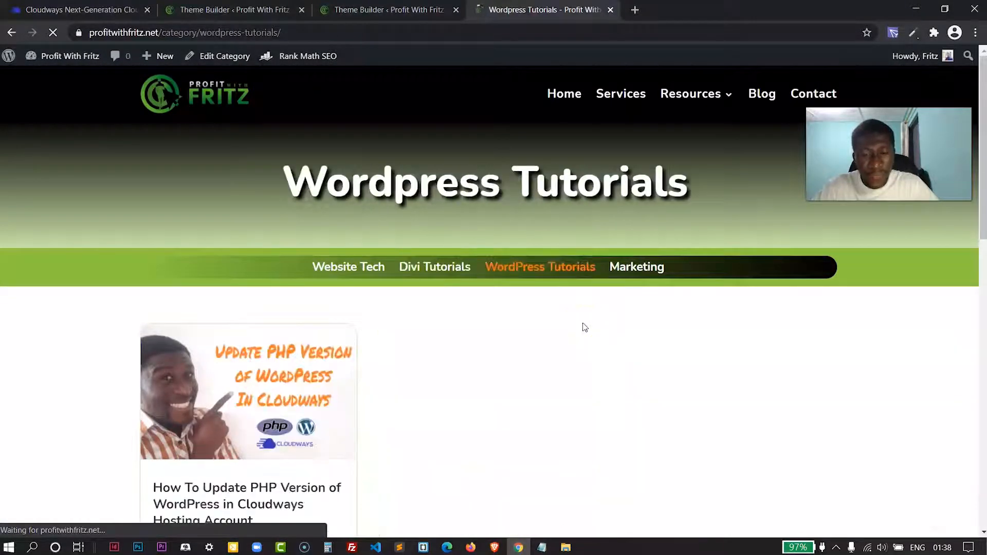
{"action": "scroll", "coordinate": [561, 319], "scroll_direction": "down", "scroll_amount": 5}
{"action": "scroll", "coordinate": [563, 322], "scroll_direction": "up", "scroll_amount": 5}
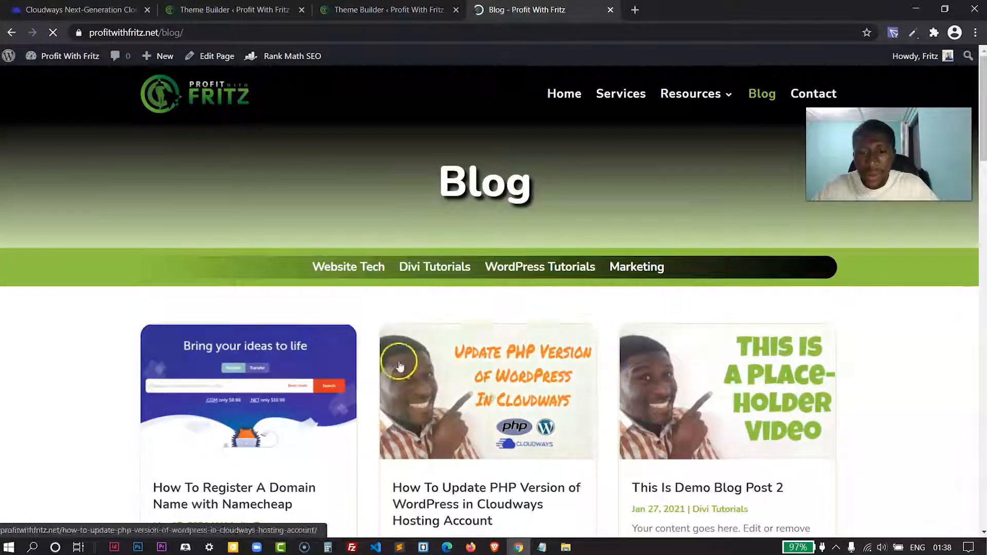
- Examine how the category bar sticks below the header along the full length of the main blog page
{"action": "scroll", "coordinate": [82, 234], "scroll_direction": "down", "scroll_amount": 1}
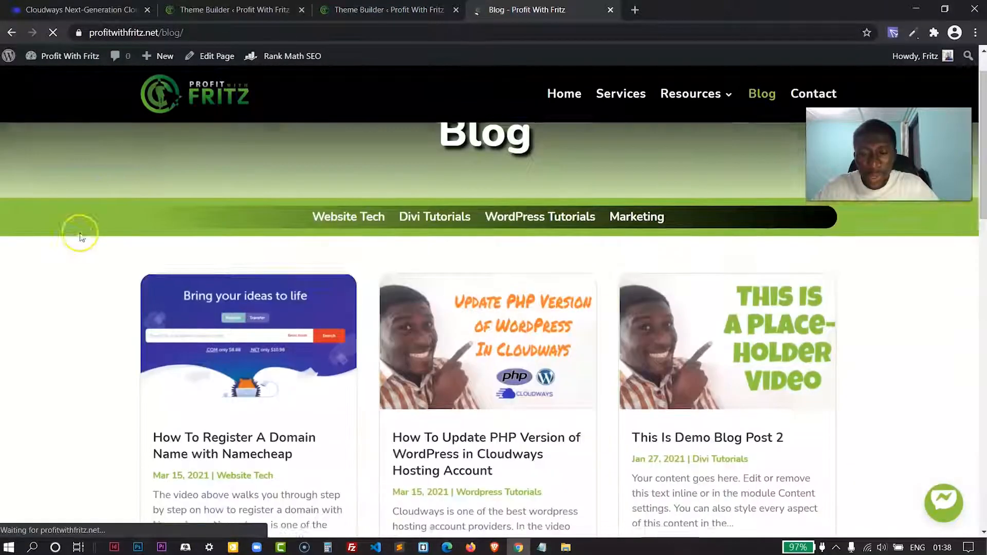
{"action": "scroll", "coordinate": [79, 237], "scroll_direction": "down", "scroll_amount": 5}
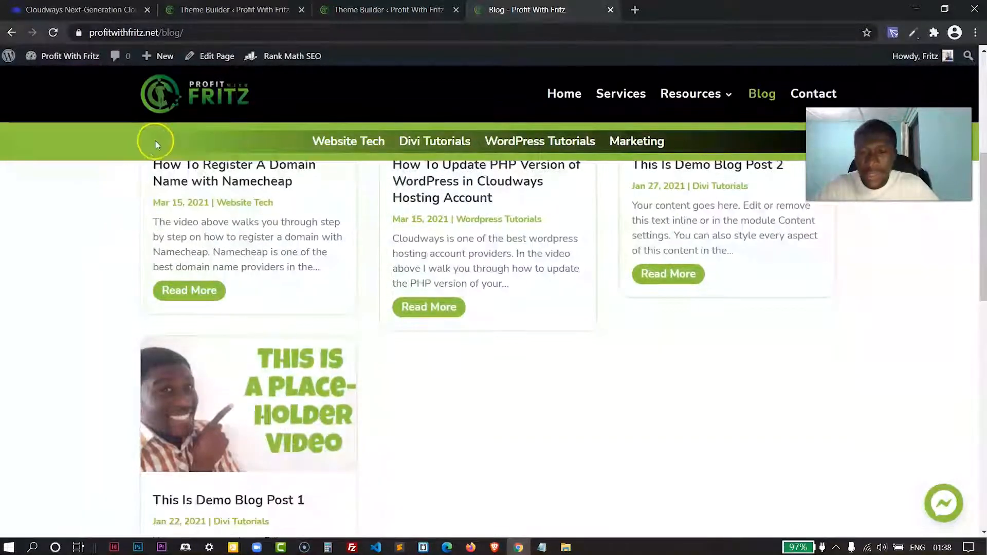
{"action": "scroll", "coordinate": [69, 222], "scroll_direction": "down", "scroll_amount": 5}
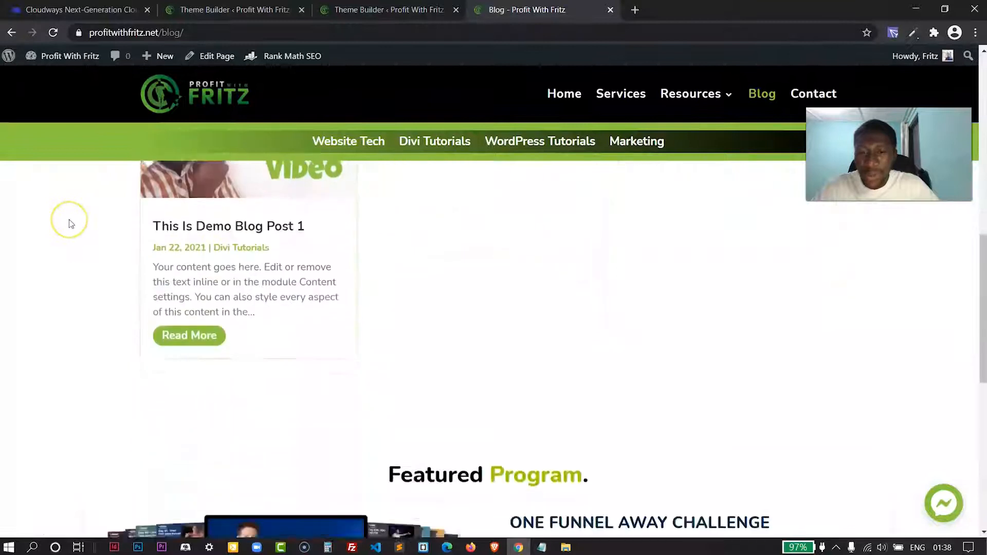
{"action": "scroll", "coordinate": [71, 224], "scroll_direction": "up", "scroll_amount": 6}
{"action": "scroll", "coordinate": [72, 227], "scroll_direction": "up", "scroll_amount": 6}
{"action": "scroll", "coordinate": [73, 226], "scroll_direction": "down", "scroll_amount": 2}
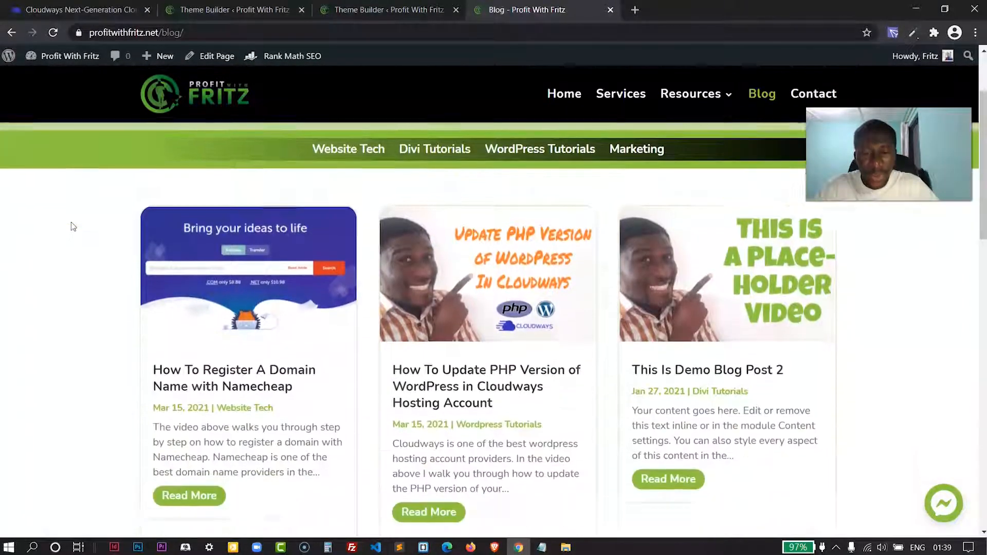
{"action": "scroll", "coordinate": [73, 227], "scroll_direction": "down", "scroll_amount": 10}
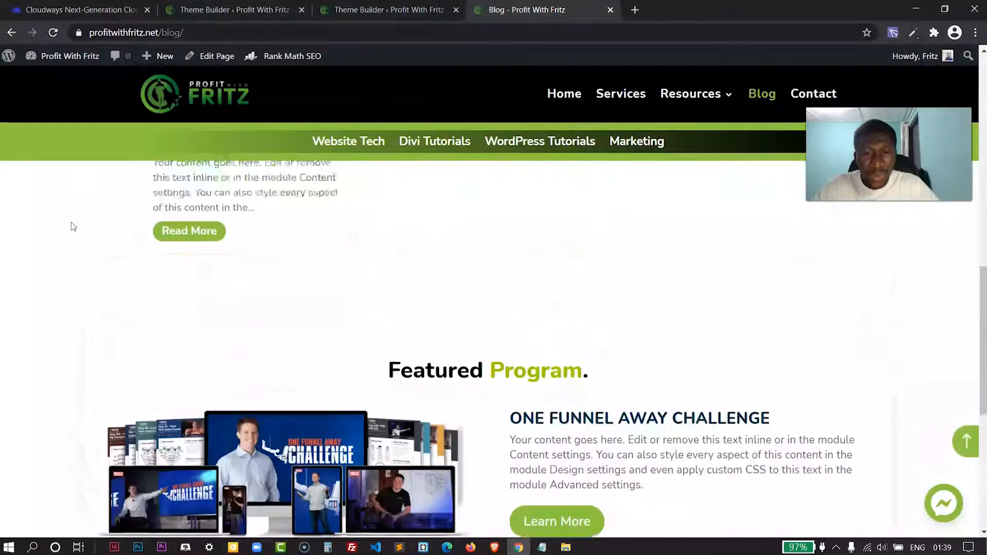
{"action": "scroll", "coordinate": [73, 226], "scroll_direction": "up", "scroll_amount": 12}
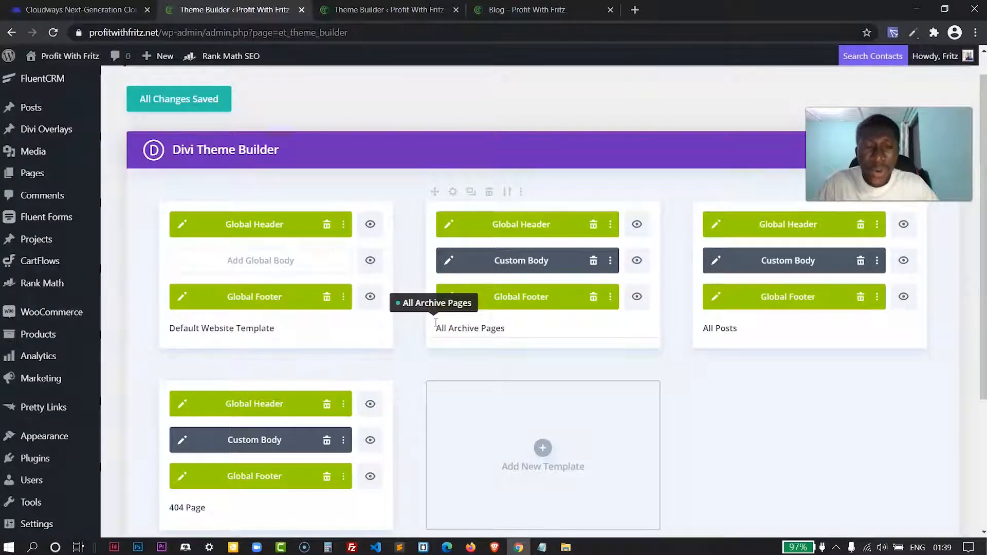
- Go back to the live blog page, open the Divi Tutorials category, and check its title, active link and sticky category bar
{"action": "left_click", "coordinate": [515, 11]}
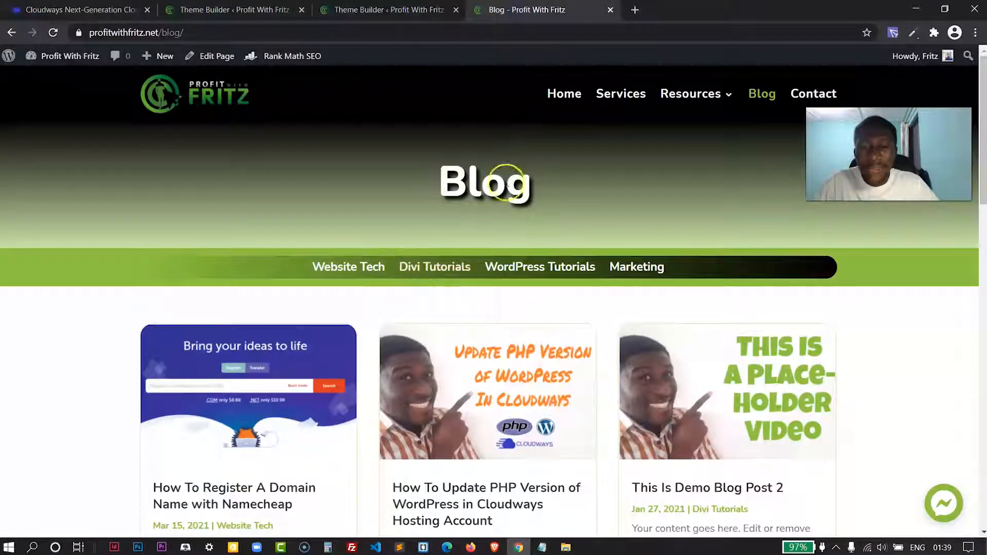
{"action": "left_click_drag", "start_coordinate": [505, 184], "coordinate": [545, 183]}
{"action": "left_click", "coordinate": [246, 286]}
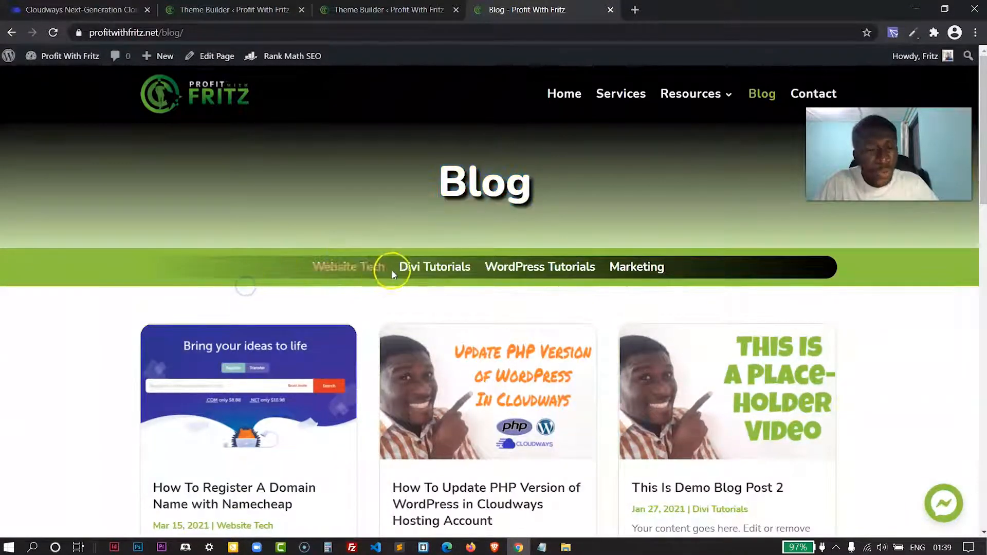
{"action": "left_click", "coordinate": [419, 268]}
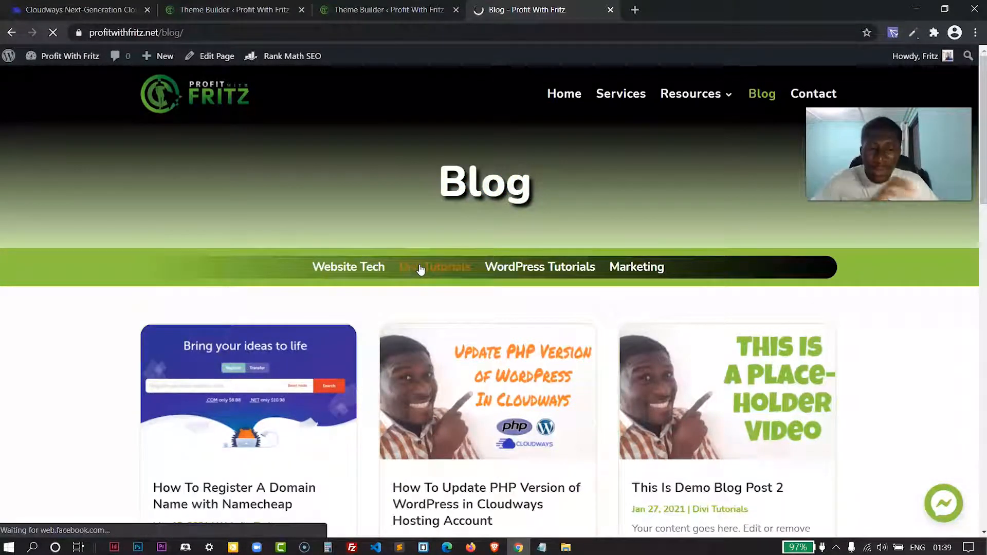
{"action": "left_click", "coordinate": [416, 277]}
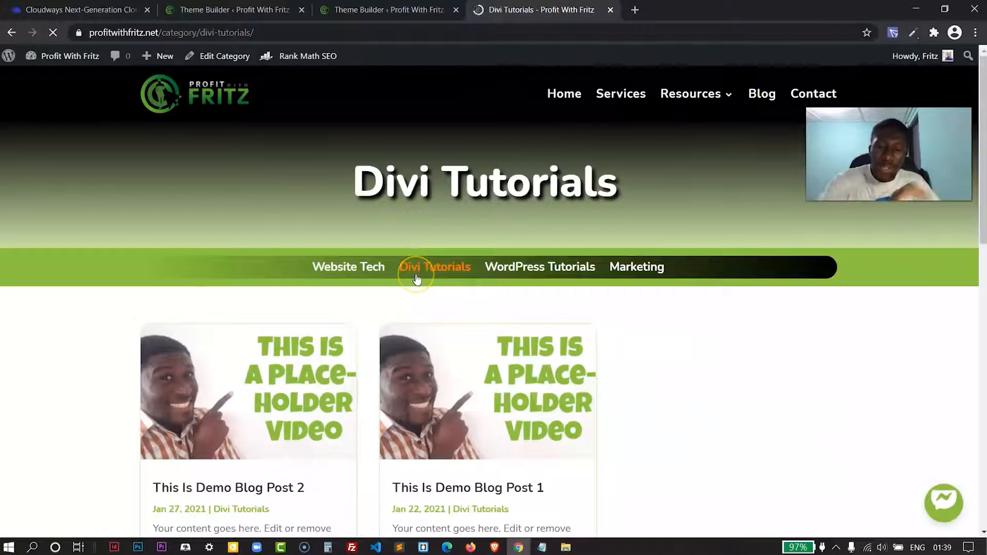
{"action": "left_click", "coordinate": [414, 289]}
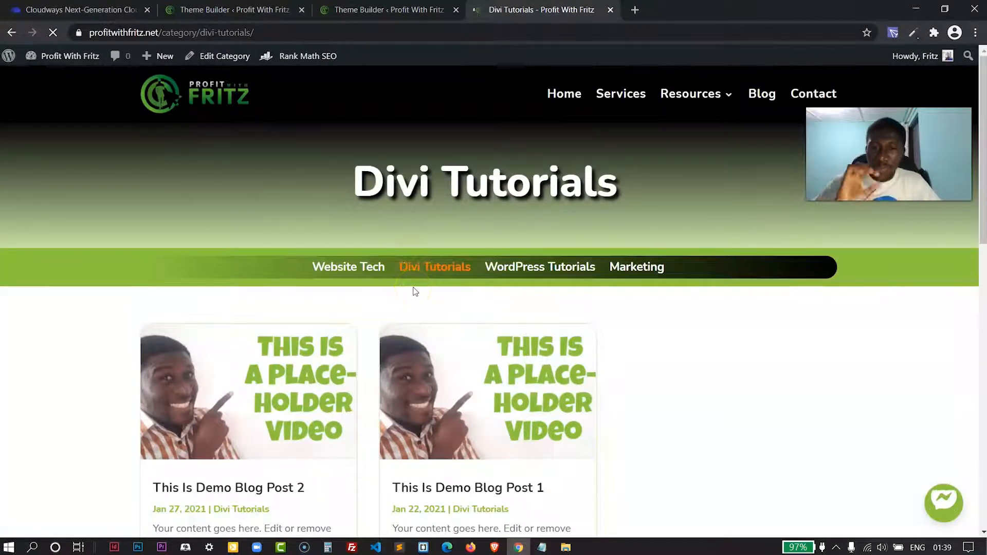
{"action": "scroll", "coordinate": [415, 292], "scroll_direction": "down", "scroll_amount": 7}
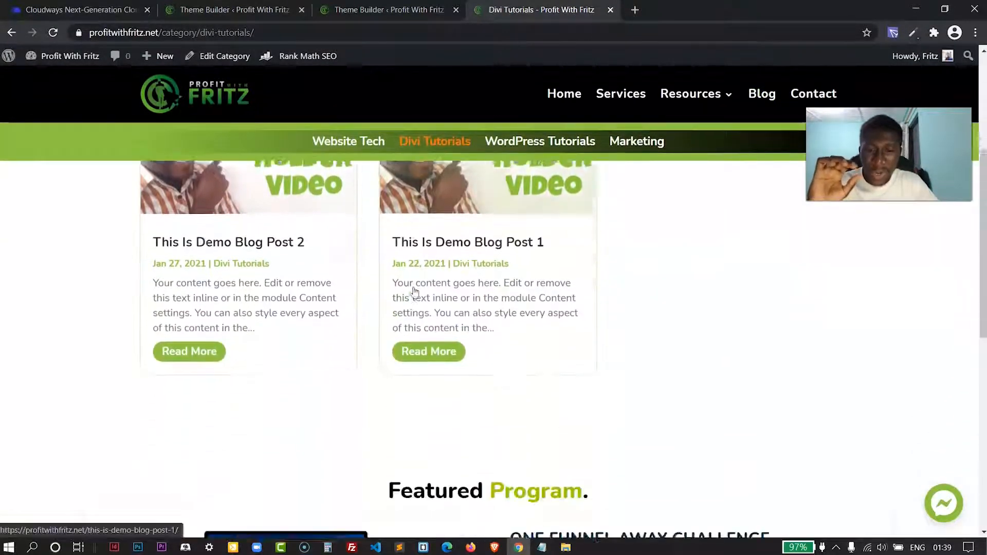
{"action": "scroll", "coordinate": [415, 290], "scroll_direction": "up", "scroll_amount": 8}
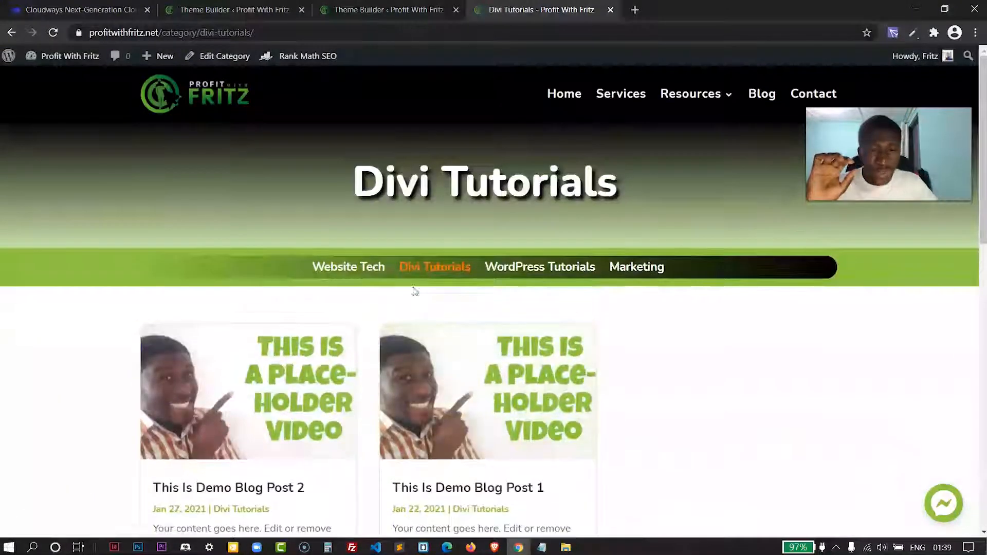